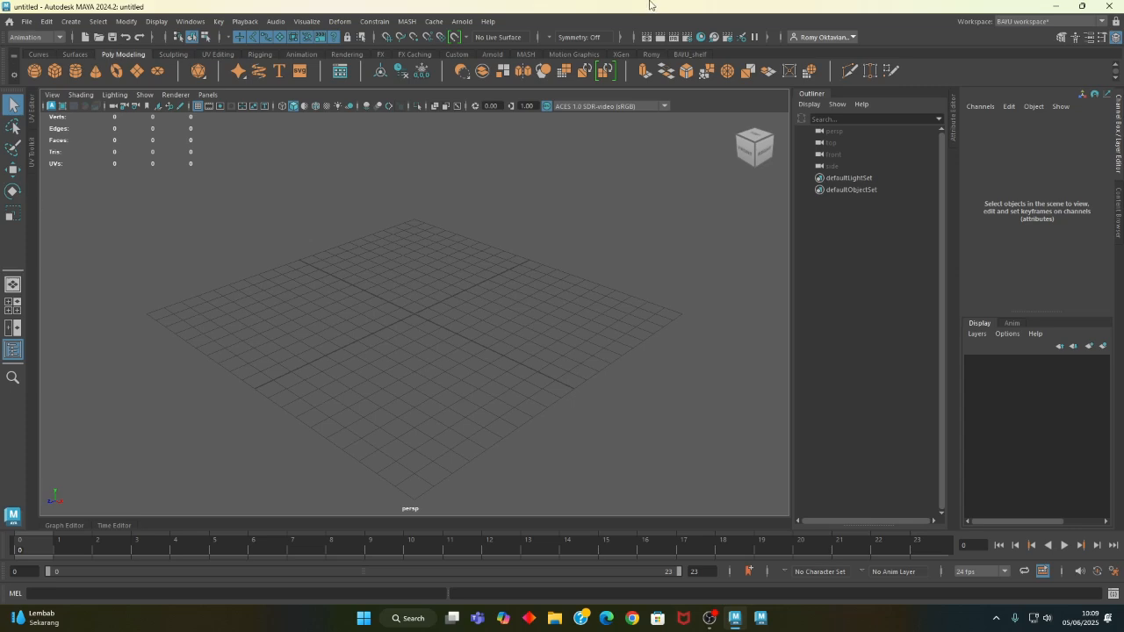
left_click(359, 24)
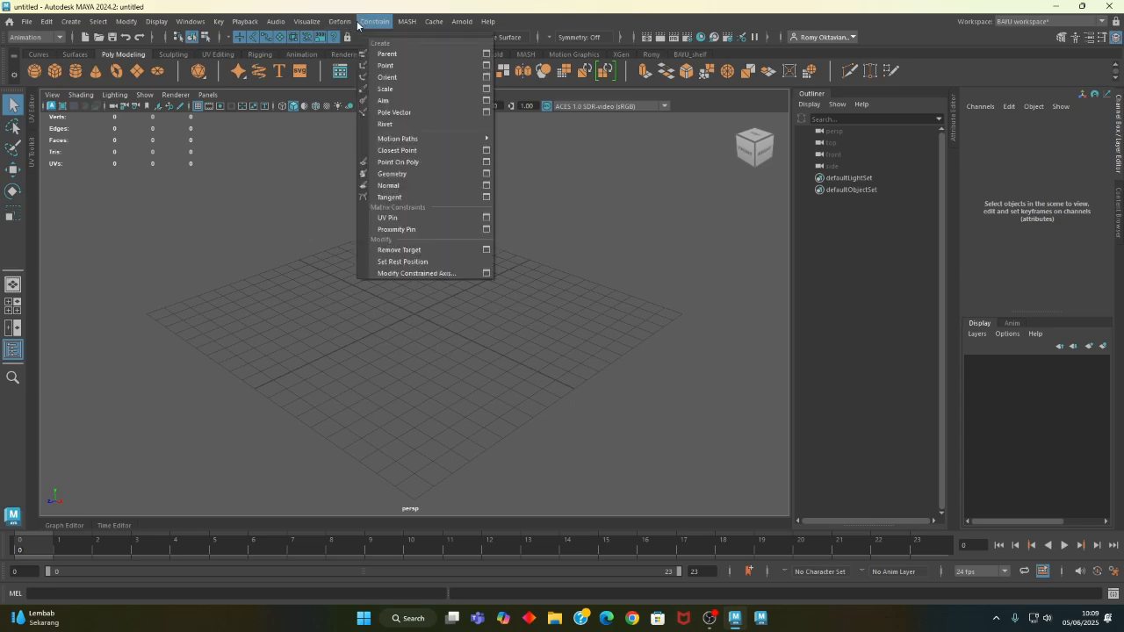
mouse_move(436, 137)
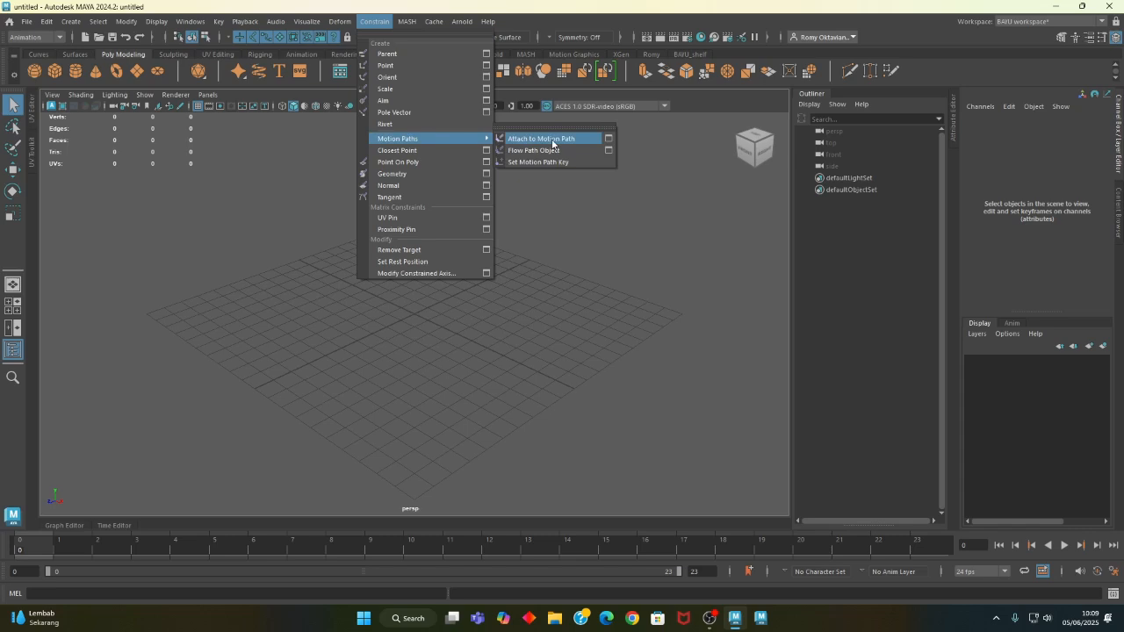
left_click(689, 386)
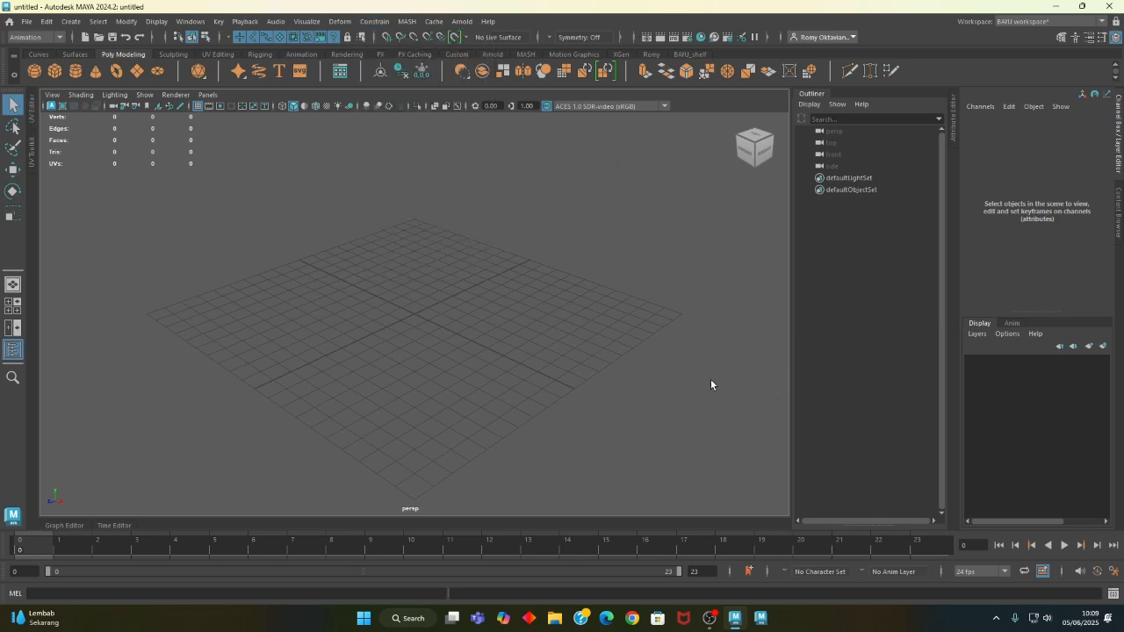
- Create a polygon cube at the centre of the grid
left_click_drag(248, 243, 424, 387, "alt")
left_click(71, 21)
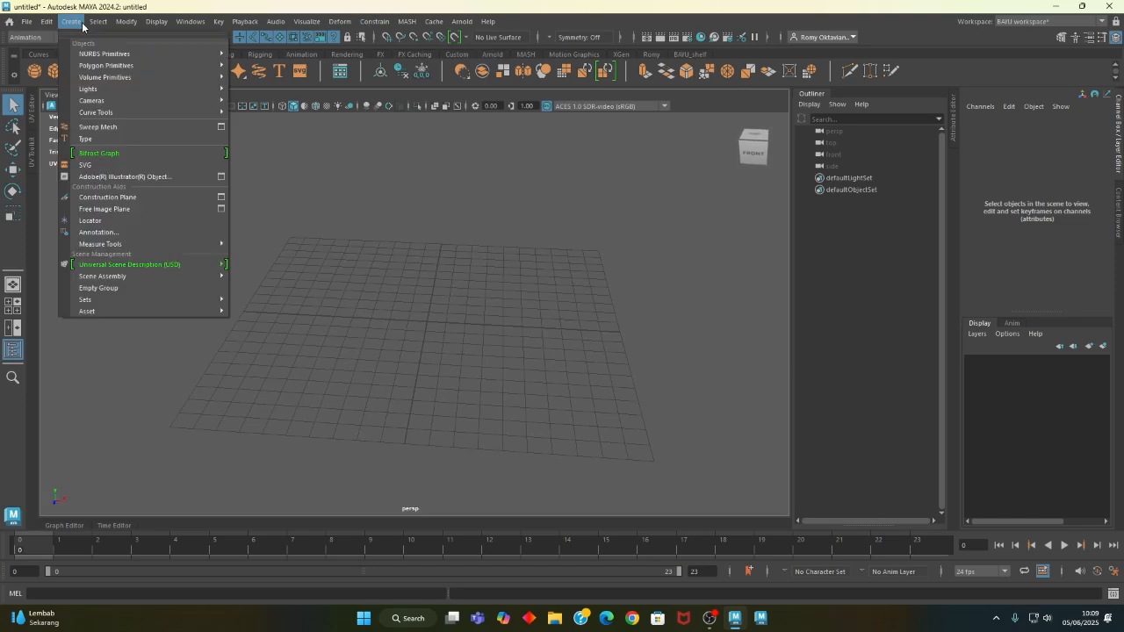
mouse_move(138, 67)
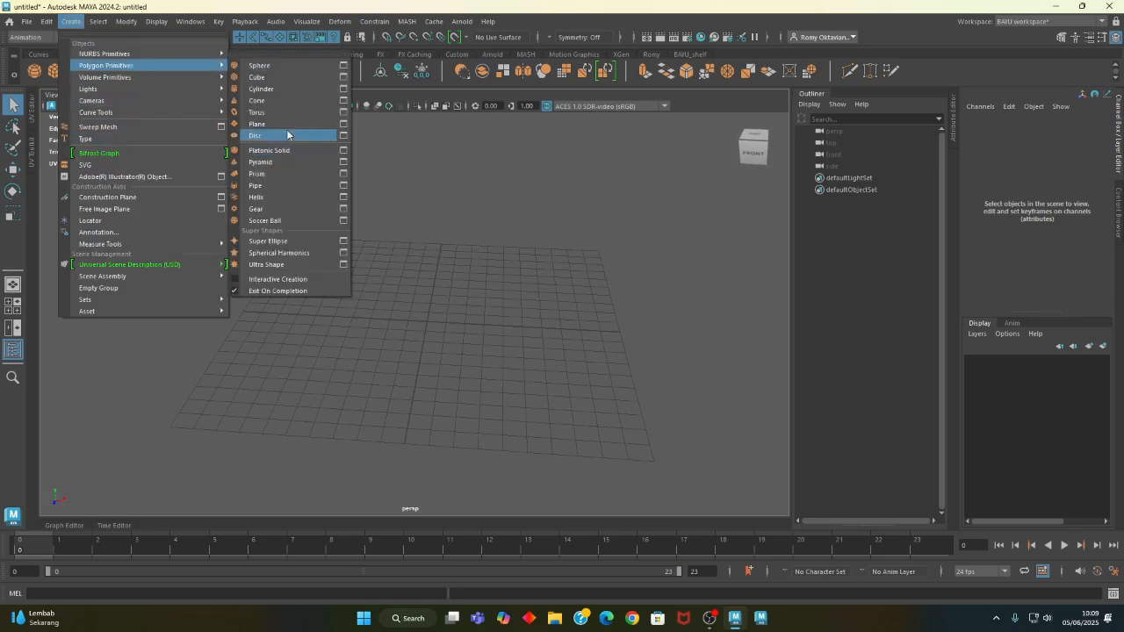
left_click(268, 78)
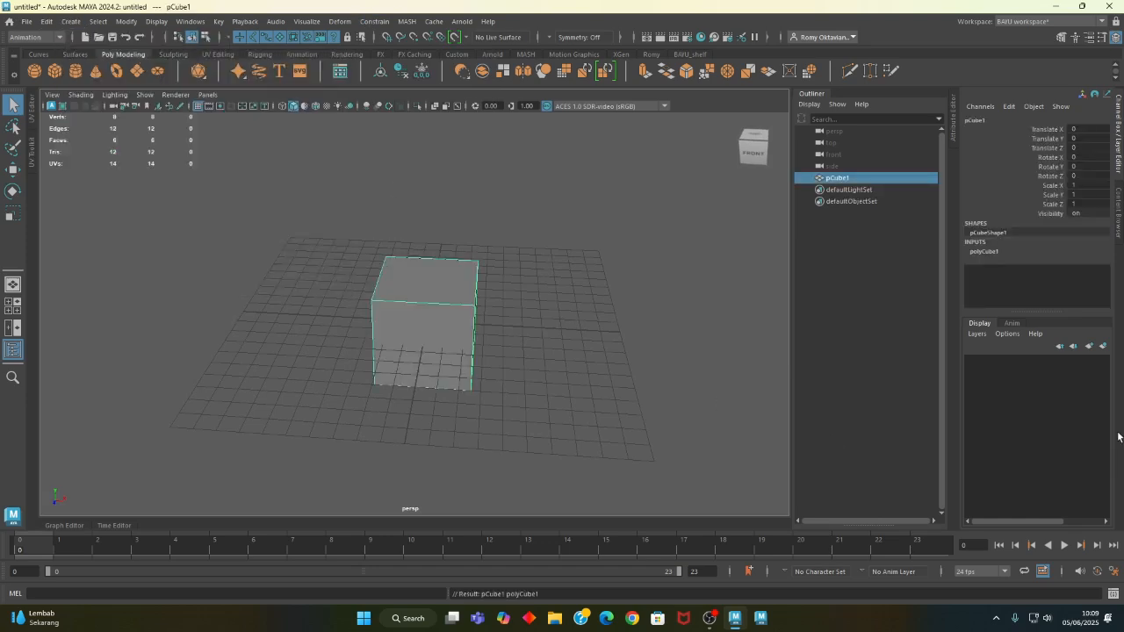
- Set the cube's width, height and depth all to 15 in its creation inputs
left_click(987, 252)
left_click_drag(1082, 269, 1081, 290)
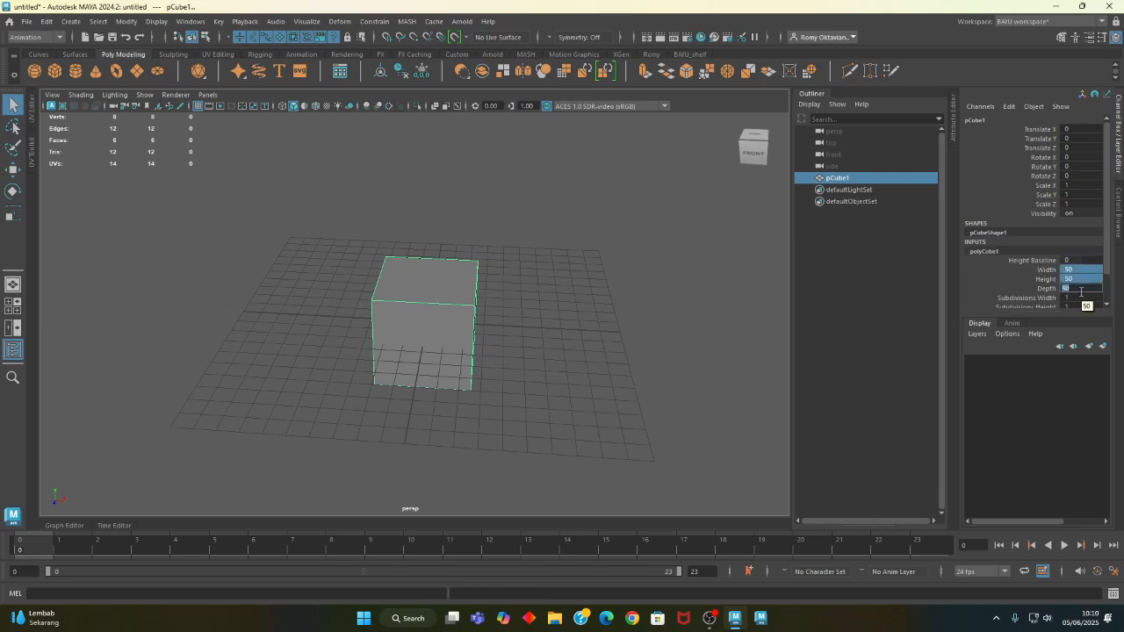
type("5")
key("Return")
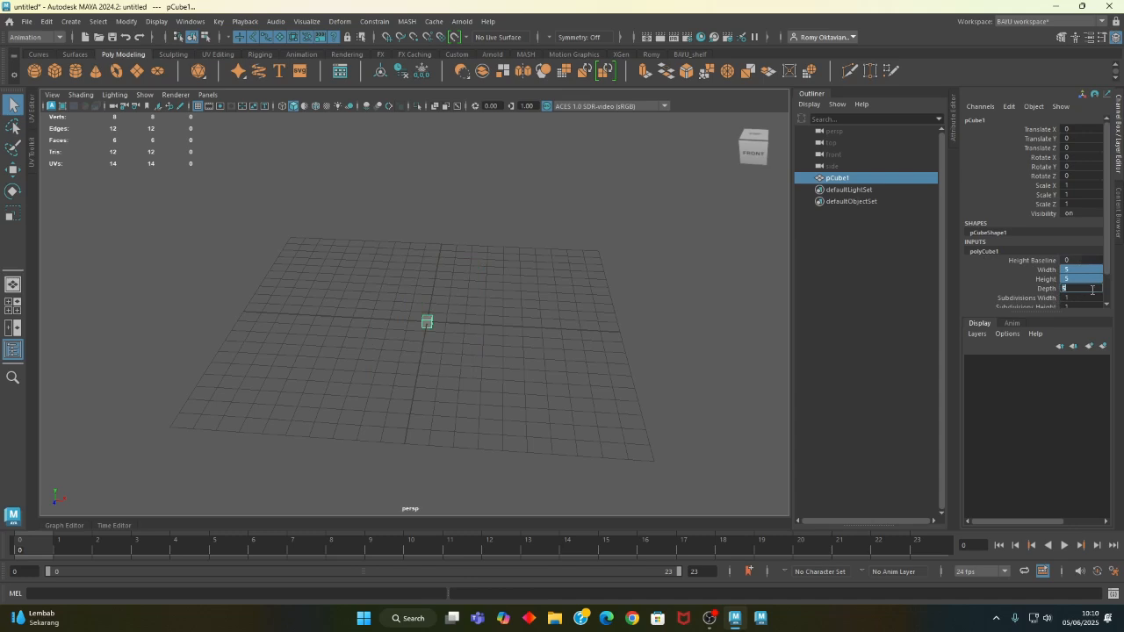
type("15")
key("Return")
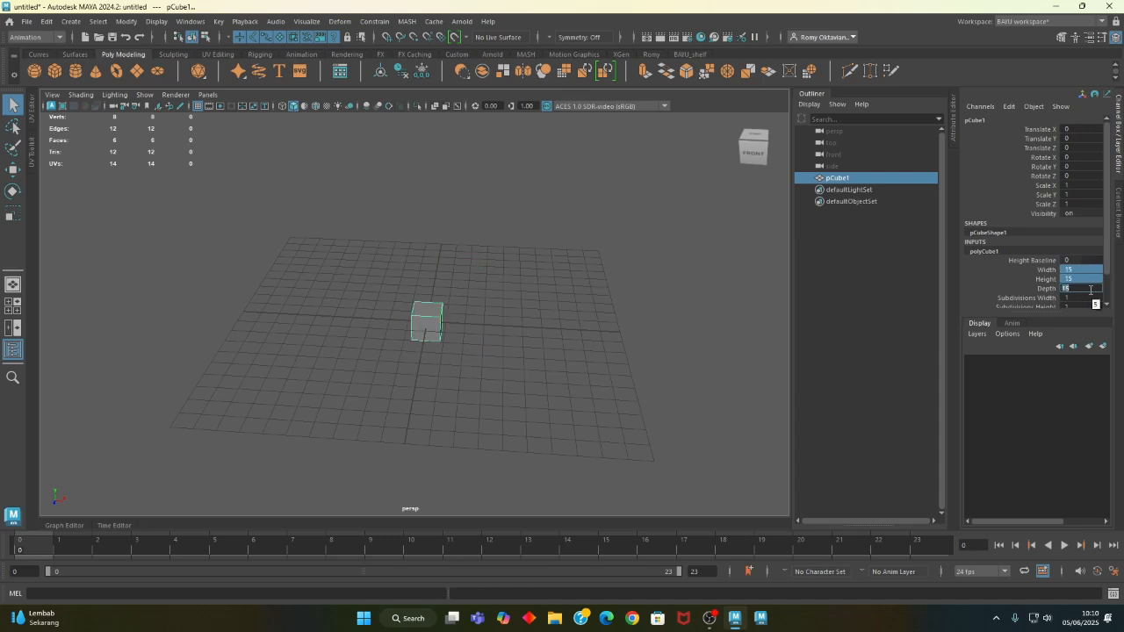
- Change the cube into a flat block by setting its width to 30 and height to 5
left_click_drag(287, 399, 286, 398, "alt")
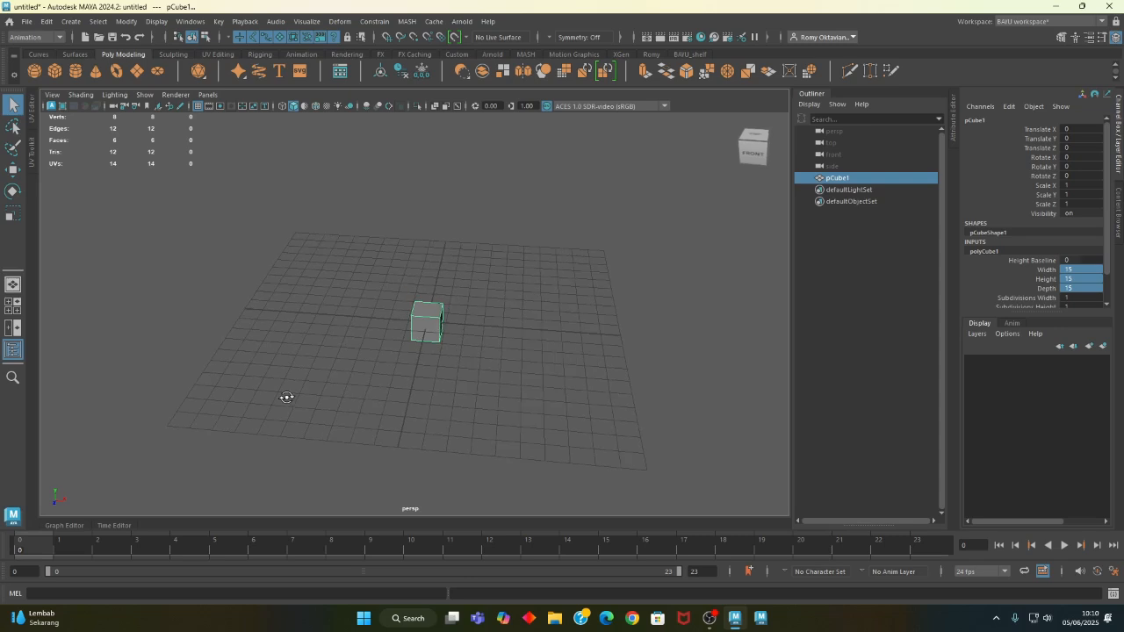
left_click(1070, 269)
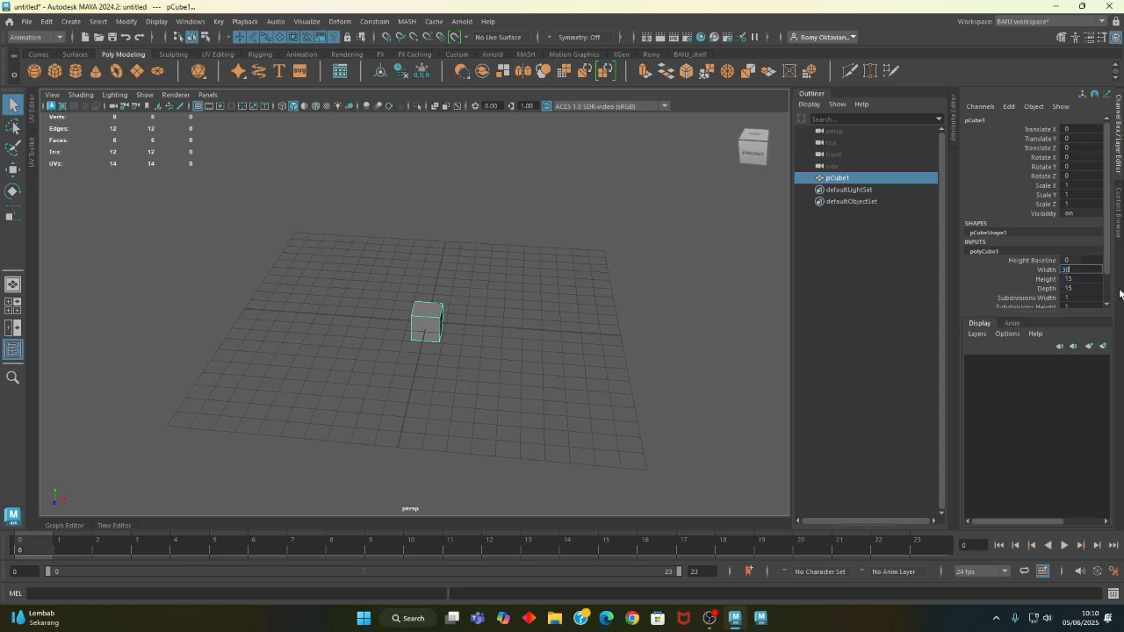
key("Return")
left_click(1089, 278)
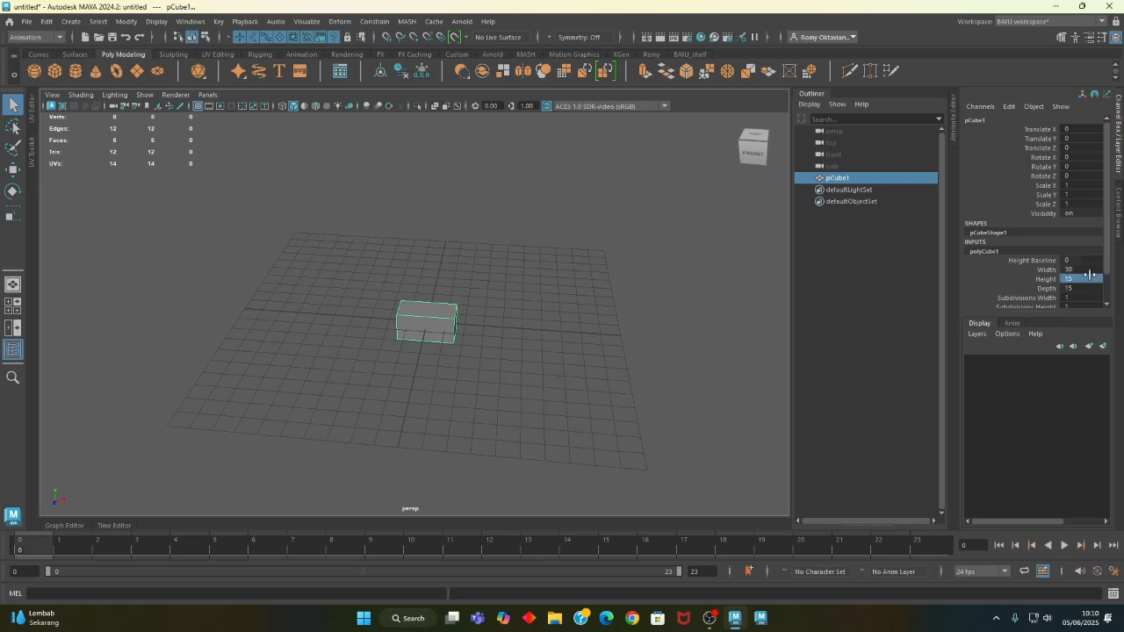
type("5")
key("Return")
- Divide the block into three sections by setting its width subdivisions to 3
left_click_drag(112, 242, 108, 349, "alt")
left_click_drag(374, 384, 425, 391, "alt")
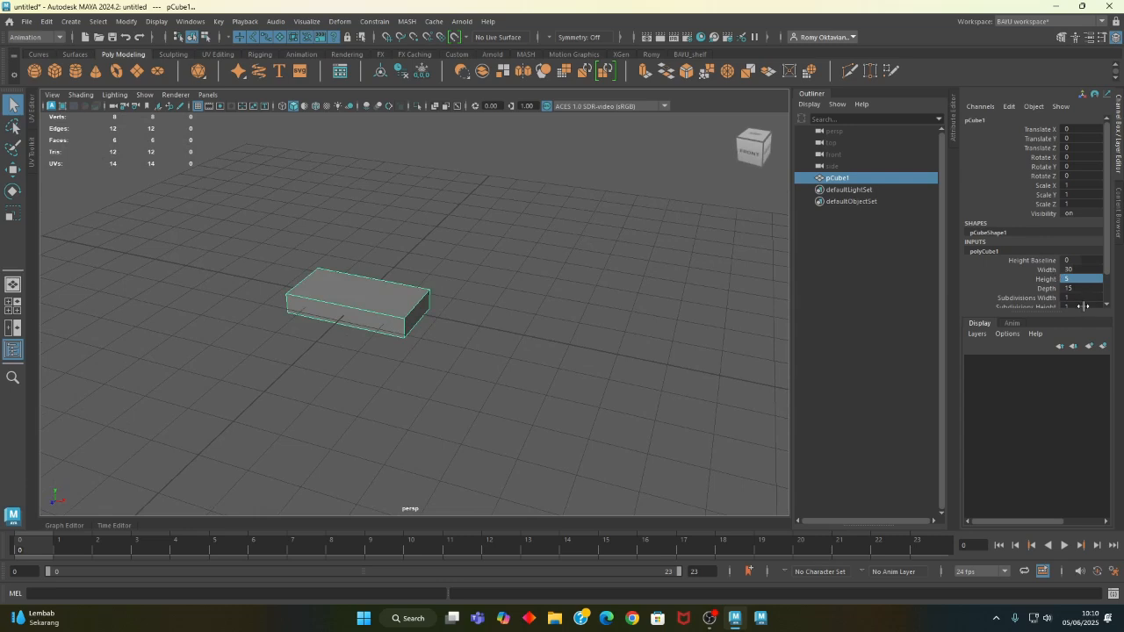
left_click_drag(381, 377, 402, 397, "alt")
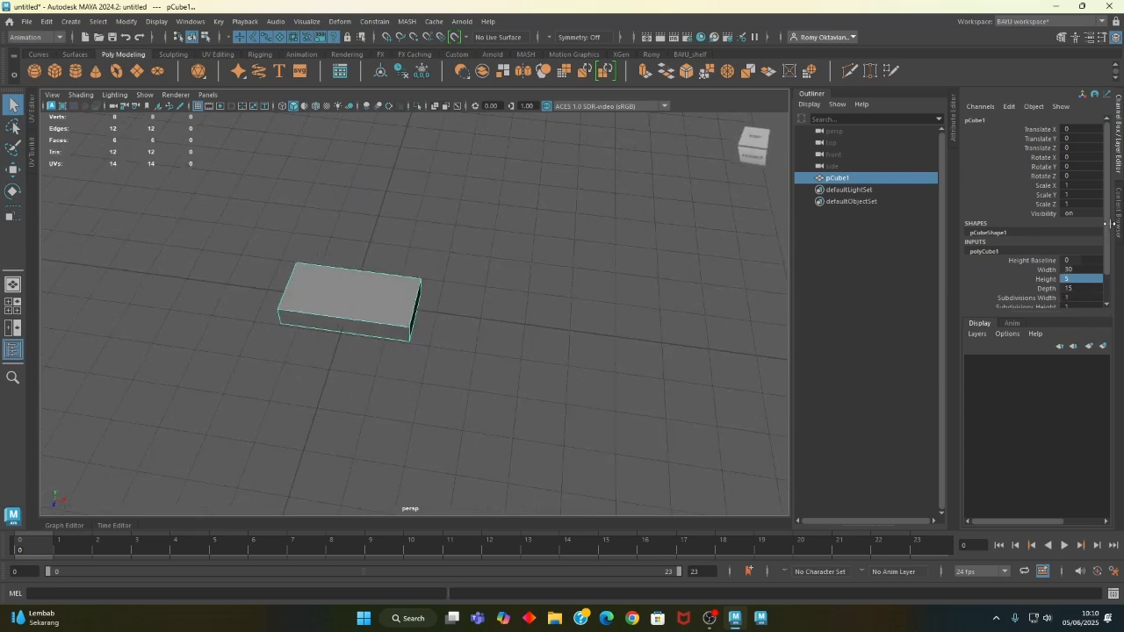
left_click_drag(1034, 312, 1029, 410)
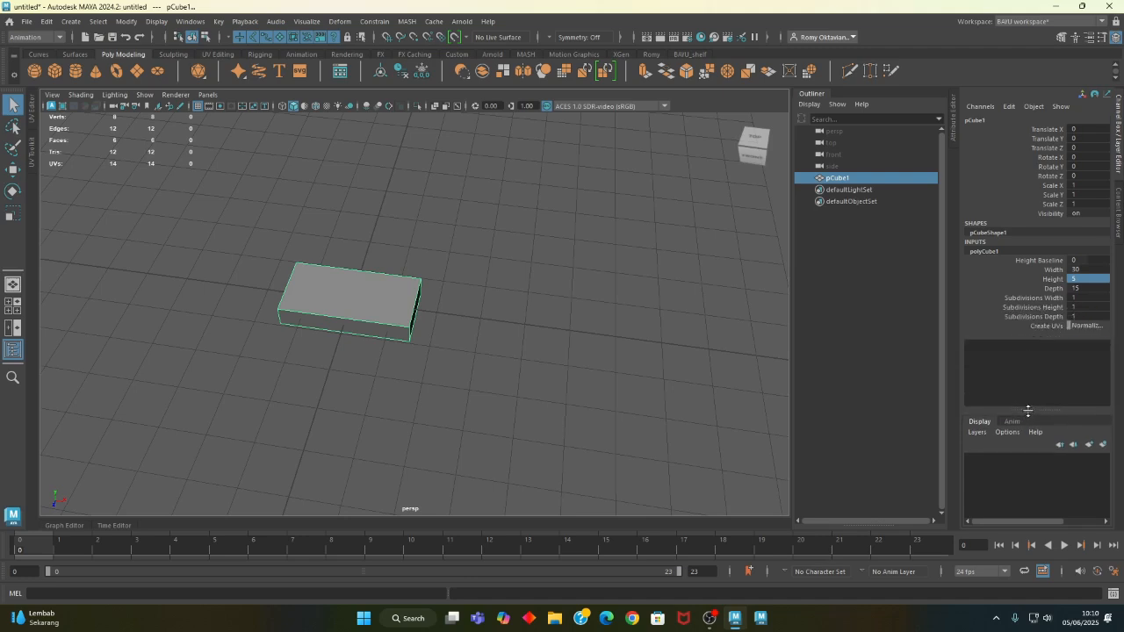
left_click(1054, 300)
middle_click_drag(524, 401, 532, 399)
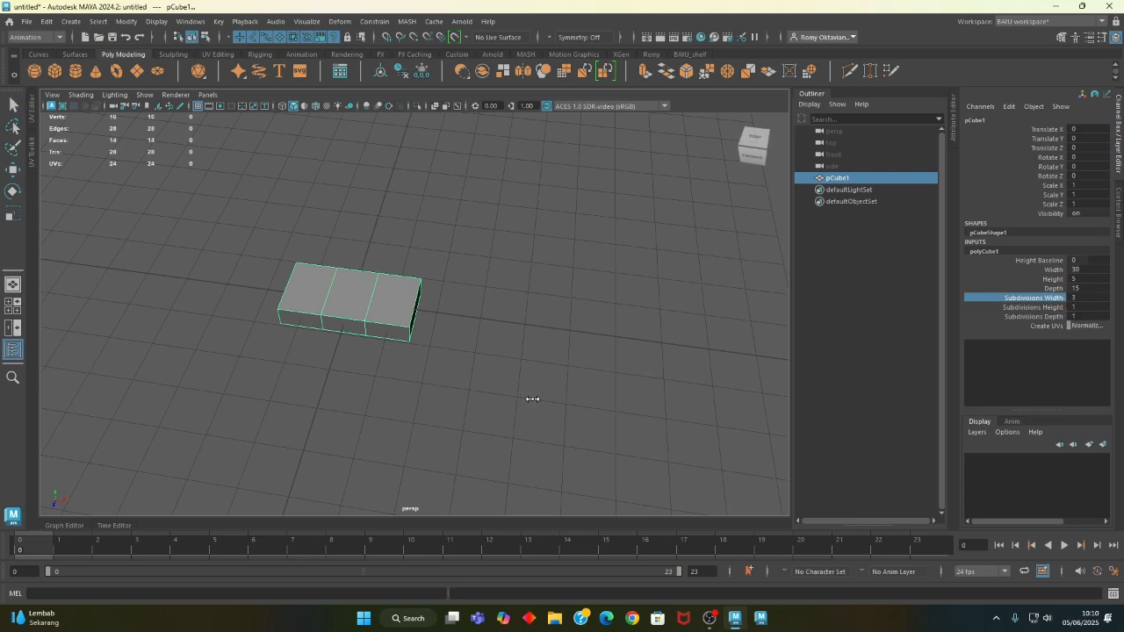
left_click_drag(414, 397, 351, 367, "alt")
middle_click_drag(409, 390, 401, 391)
left_click_drag(401, 390, 450, 318, "alt")
middle_click_drag(383, 390, 395, 387)
left_click_drag(424, 376, 425, 372, "alt")
- Select the block's end face and scale it in along the Z axis so that this end tapers to a point
right_click_drag(538, 259, 538, 283)
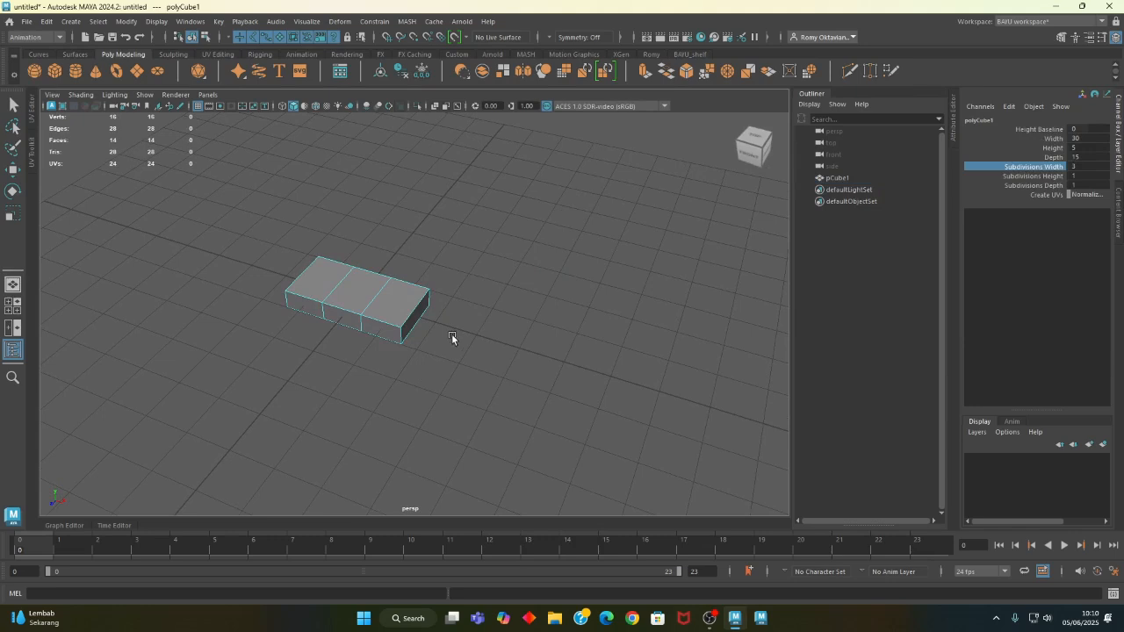
left_click(410, 308)
left_click_drag(439, 330, 402, 387, "alt")
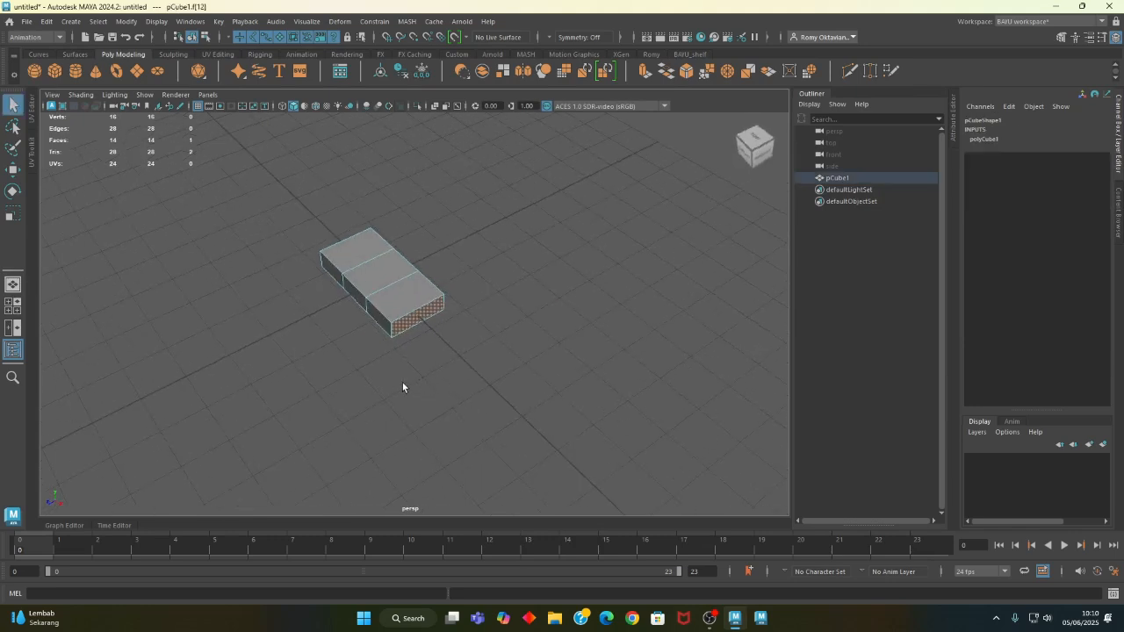
key("r")
middle_click_drag(376, 337, 416, 322)
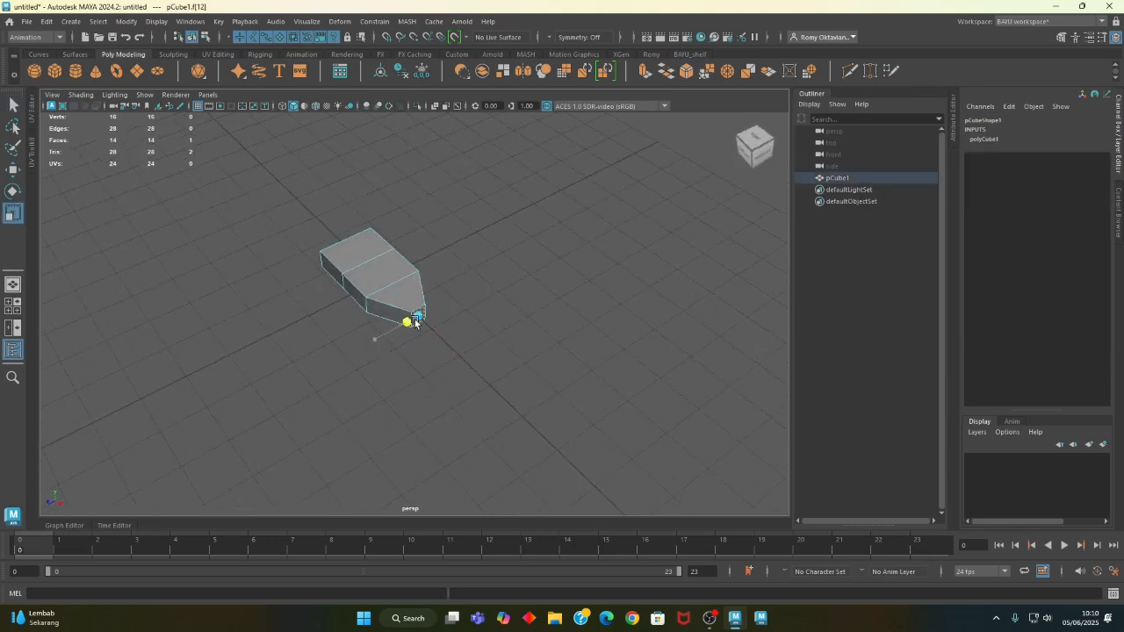
- Select the faces of the block's rear section and narrow them along Z to form the arrow's shaft
left_click_drag(469, 298, 554, 358, "alt")
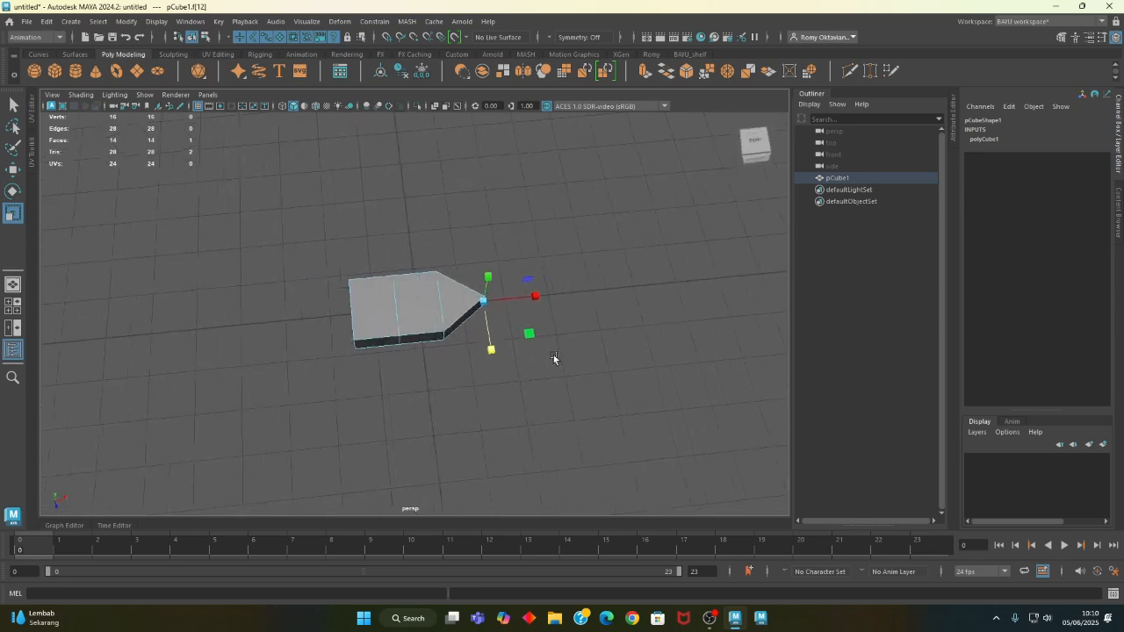
middle_click_drag(554, 357, 569, 355, "alt")
left_click_drag(428, 253, 458, 396, "alt")
left_click(532, 370)
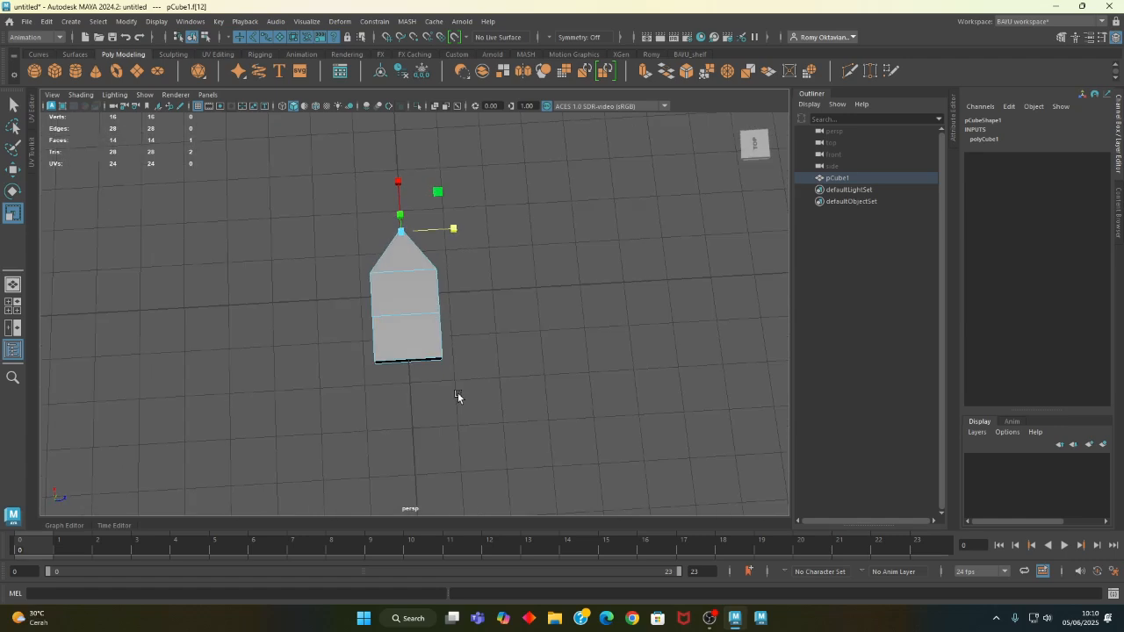
left_click_drag(289, 337, 497, 437)
left_click_drag(409, 426, 429, 348, "alt")
left_click_drag(497, 396, 367, 378, "alt")
- Scale the vertices of the two middle edge loops flat along X to square the arrowhead's base, and move them toward the tip
scroll(378, 408, "up", 2)
right_click_drag(449, 188, 374, 184)
left_click_drag(392, 199, 483, 426)
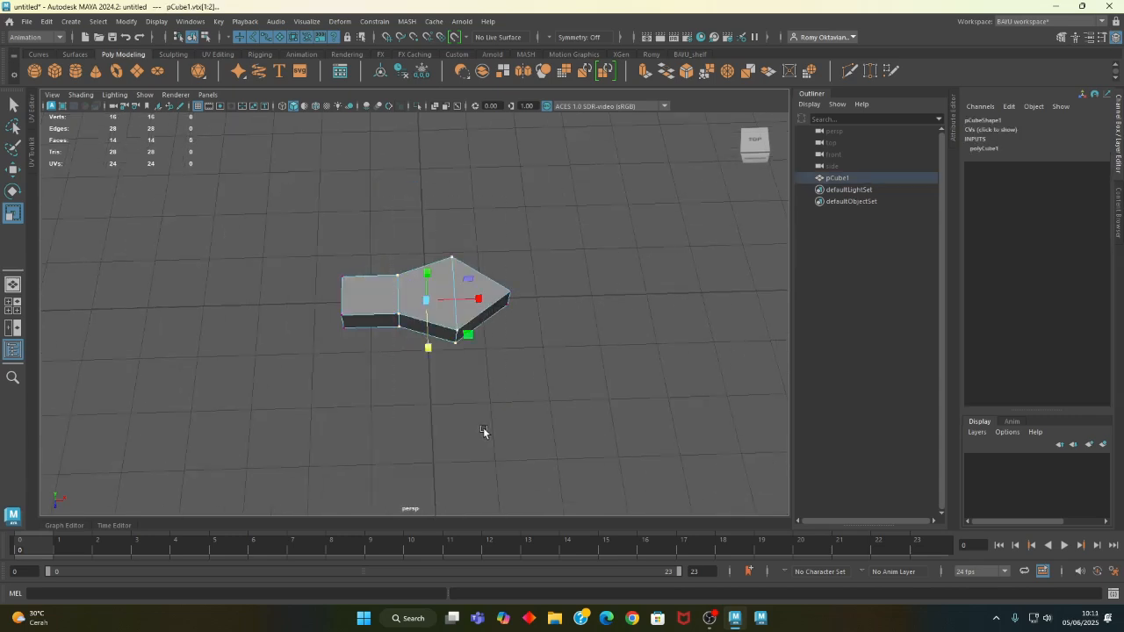
left_click_drag(471, 296, 291, 303)
mouse_move(419, 394)
left_mouse_down("alt")
mouse_move(460, 388)
mouse_move(416, 408)
left_mouse_up("alt")
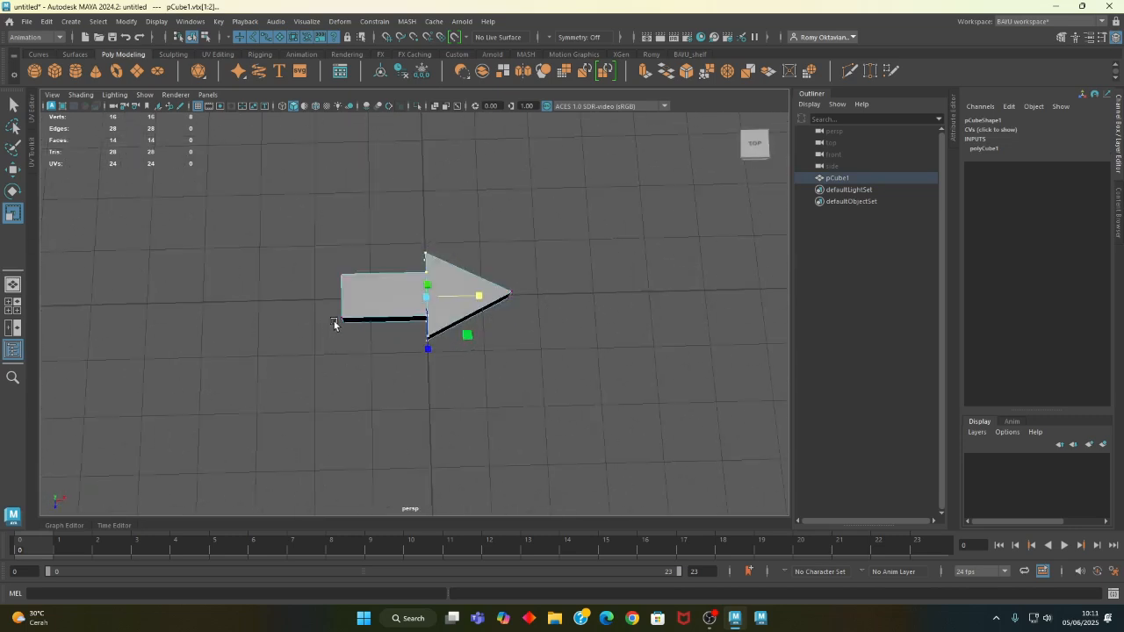
key("w")
left_click_drag(477, 296, 503, 297)
left_click_drag(446, 369, 386, 358, "alt")
- Switch to the Modeling menu set and delete one crossing edge on the arrow's upper and one on its lower side where shaft meets head
right_click_drag(597, 178, 630, 166)
left_click_drag(610, 229, 478, 379, "alt")
right_click_drag(479, 379, 577, 388, "alt")
left_click_drag(576, 389, 535, 383, "alt")
right_click_drag(543, 232, 542, 198)
left_click(411, 281)
left_click_drag(536, 366, 518, 292, "alt")
left_click(436, 403, "shift")
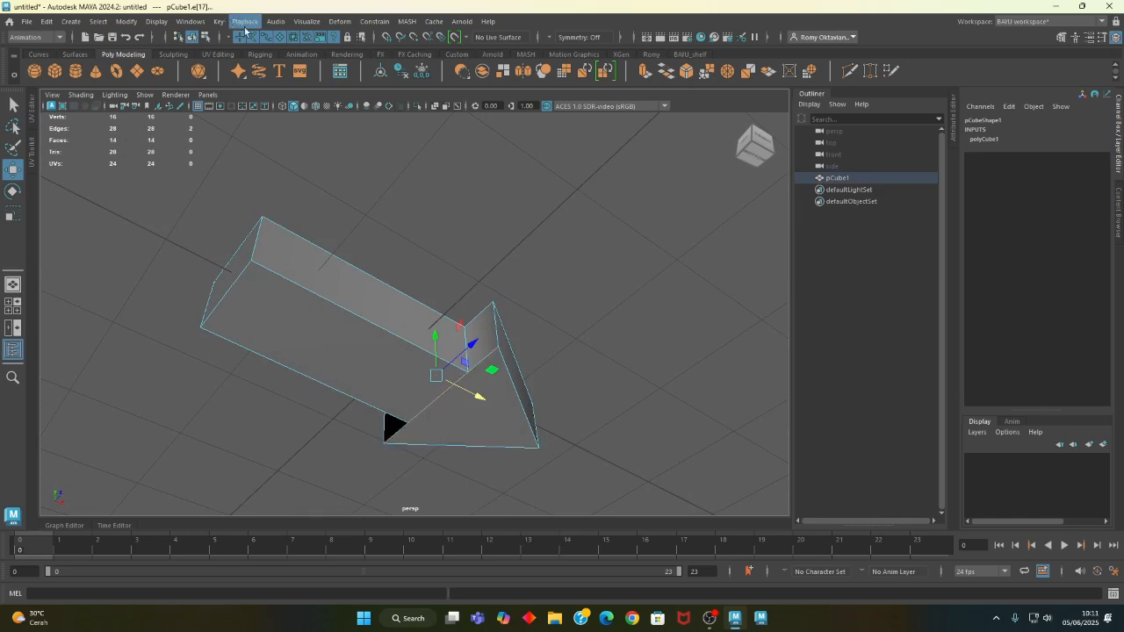
left_click(10, 39)
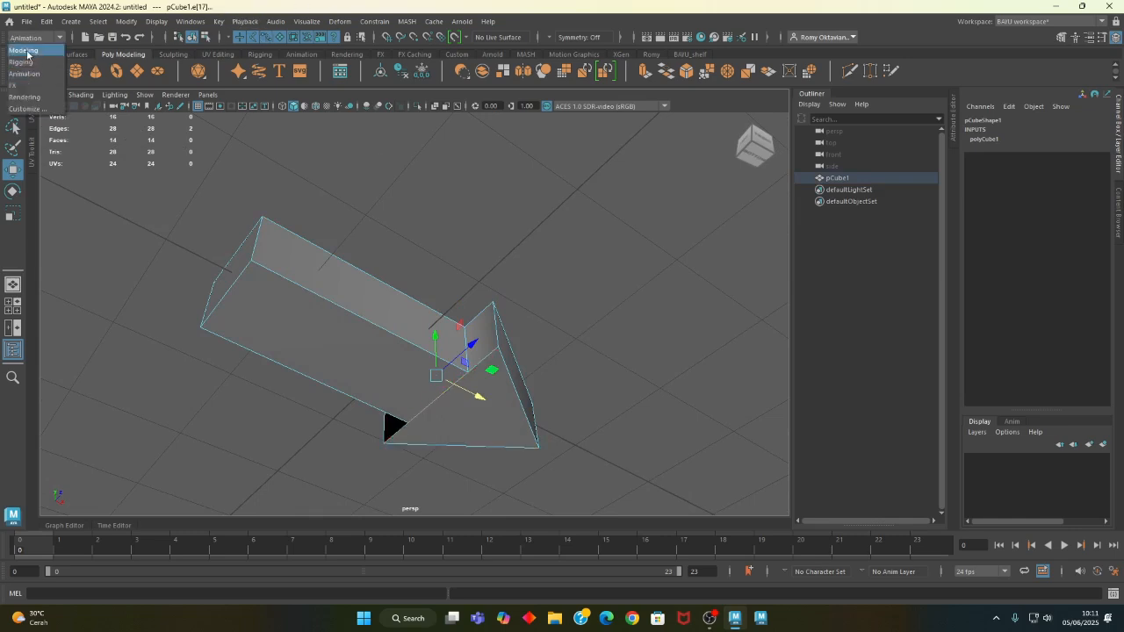
left_click(28, 49)
left_click(255, 22)
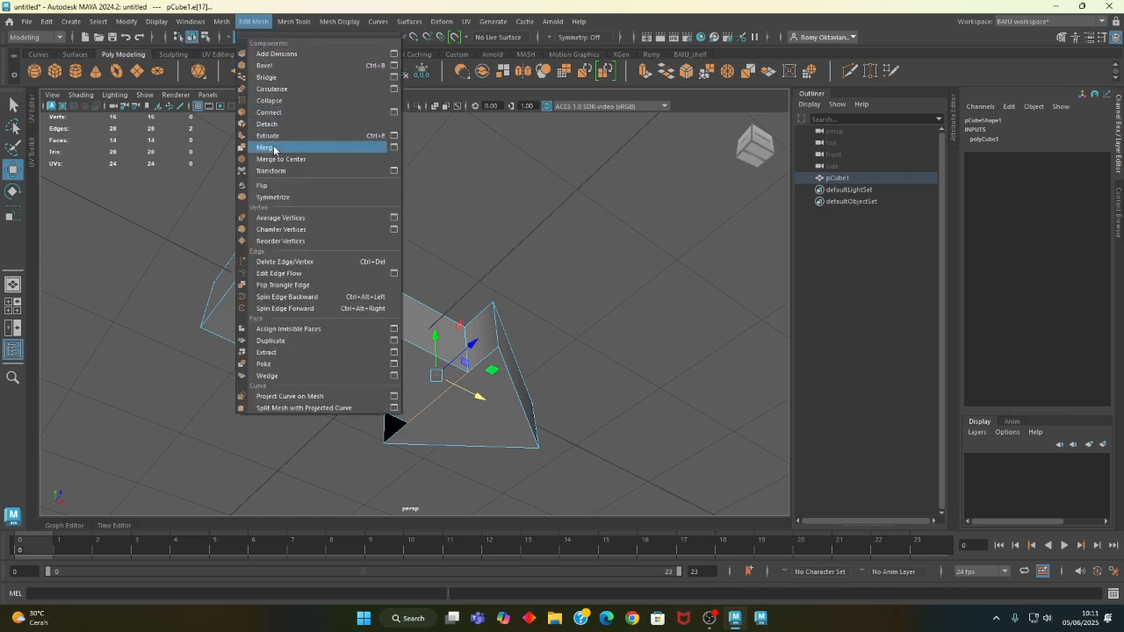
left_click(303, 261)
- Delete the remaining edges between shaft and arrowhead on the arrow's upper and lower sides
left_click_drag(303, 258, 522, 443, "alt")
left_click(431, 301)
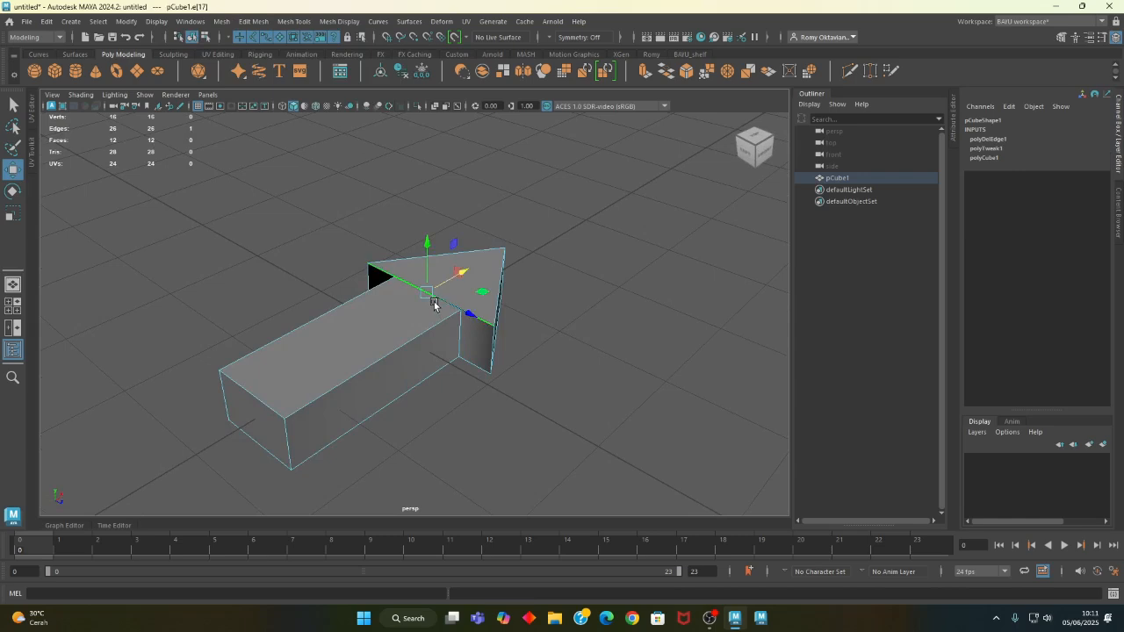
left_click(246, 22)
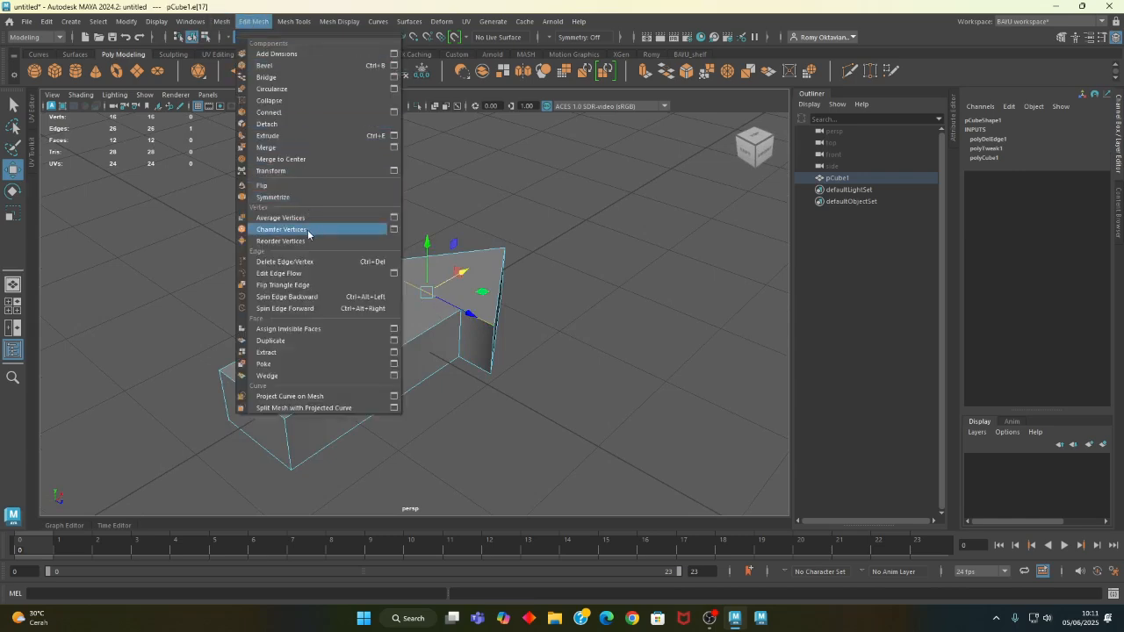
left_click(309, 260)
left_click_drag(308, 260, 480, 352, "alt")
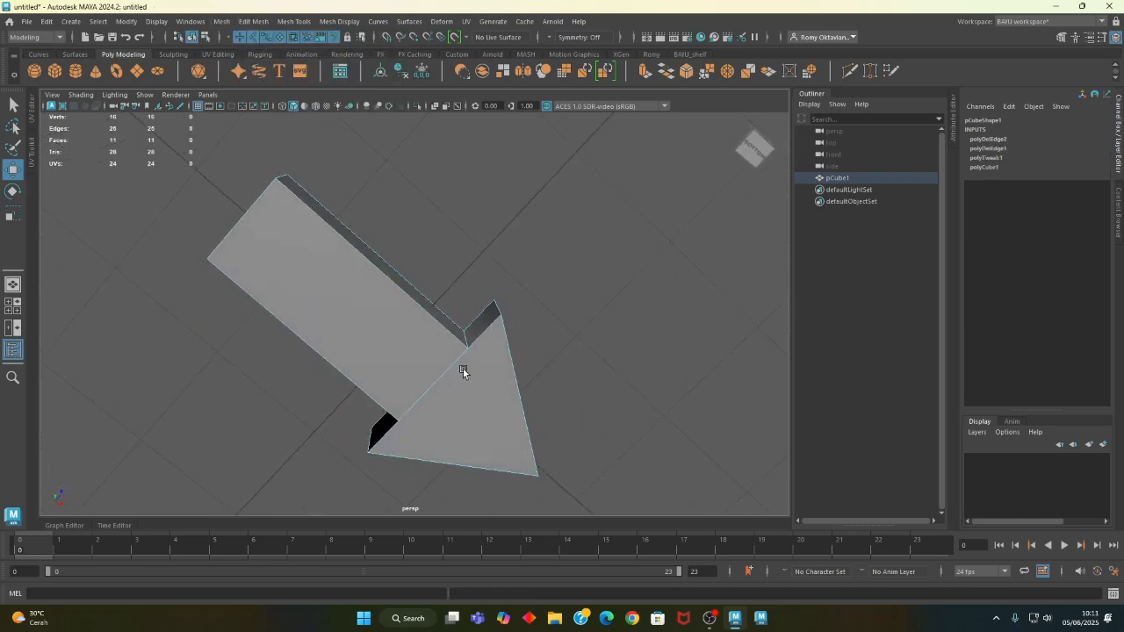
left_click(452, 378)
key("Delete")
- Select the whole arrow in object mode and apply Harden Edge to it
left_click_drag(354, 244, 426, 330, "alt")
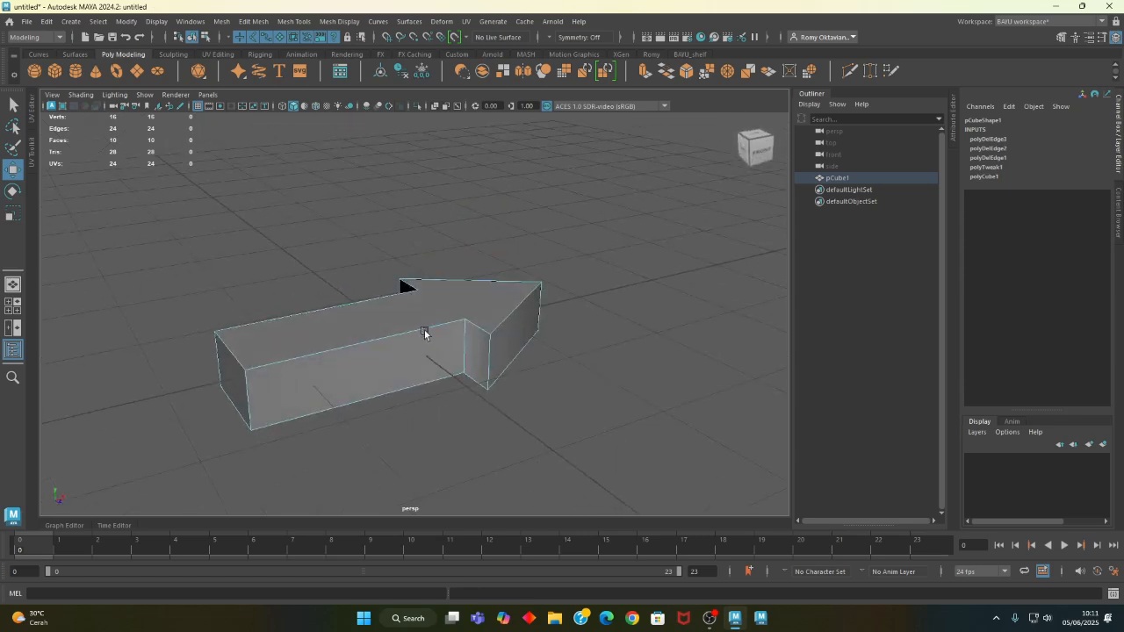
middle_click_drag(426, 330, 401, 330, "alt")
right_click_drag(401, 207, 446, 193)
left_click(446, 193)
left_click_drag(446, 193, 535, 266)
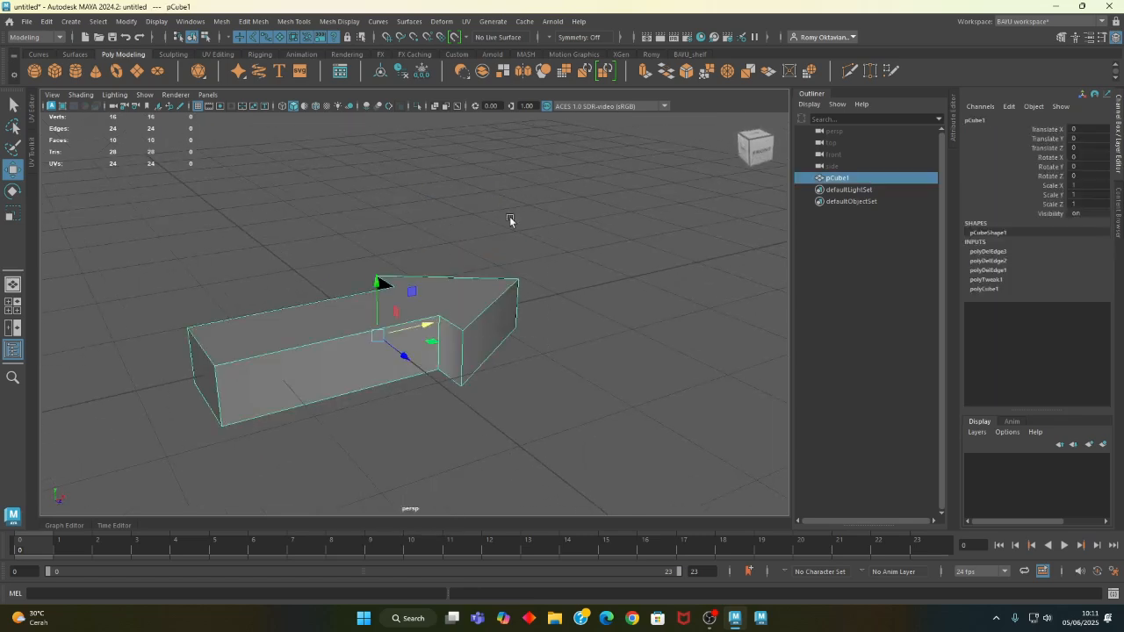
left_click(338, 24)
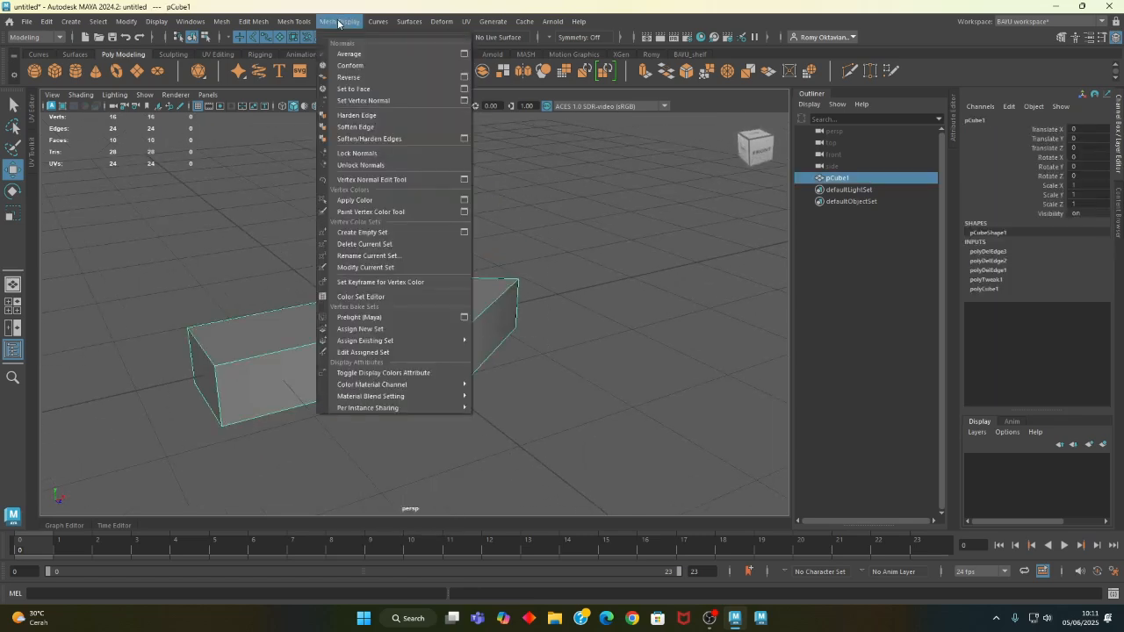
left_click(371, 115)
- Select all the arrow's vertices and raise them in the side view until the underside sits on the grid's horizontal centre line
left_click_drag(519, 289, 529, 238, "alt")
right_click_drag(529, 237, 475, 235)
left_click_drag(444, 404, 459, 402, "alt")
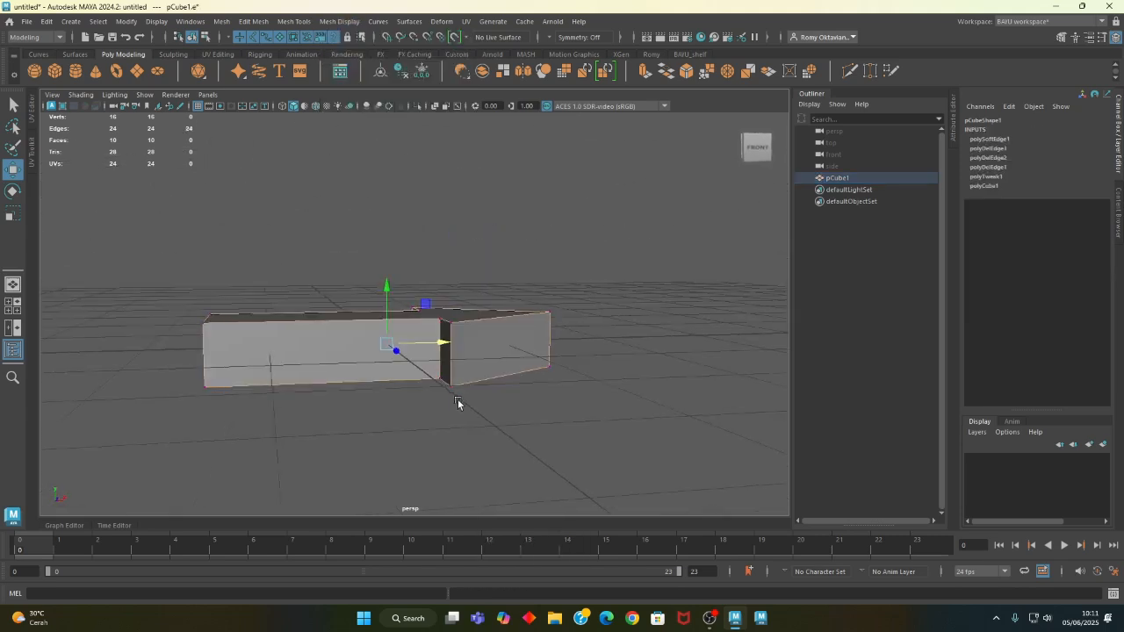
left_click_drag(389, 356, 342, 349, "alt")
right_click_drag(232, 193, 172, 192)
left_click_drag(90, 186, 697, 466)
key("space")
key("space")
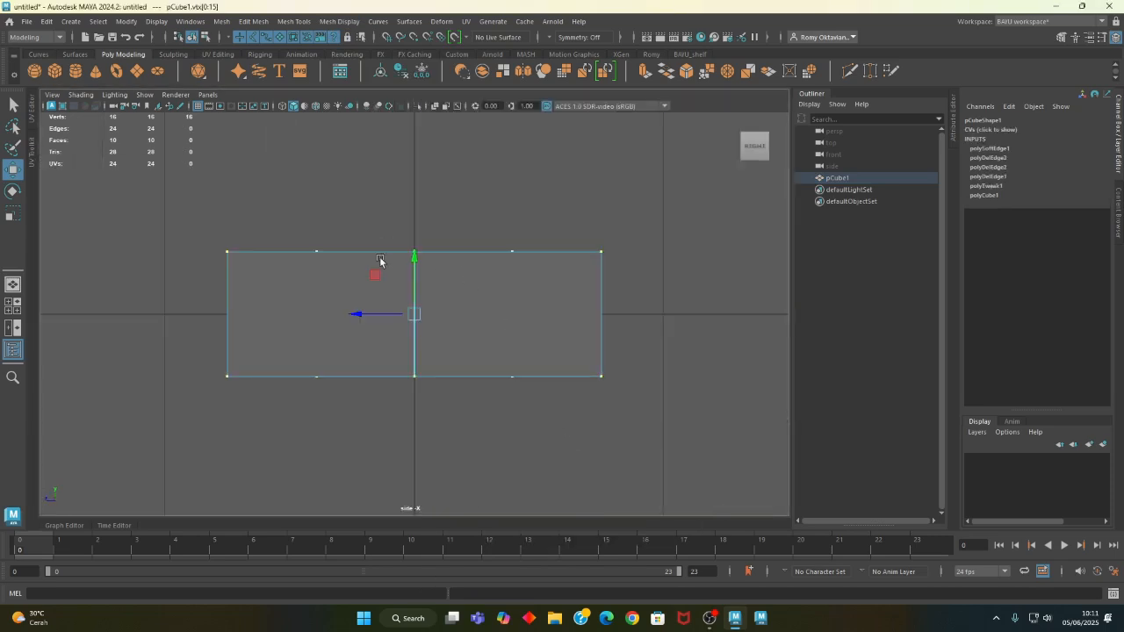
left_click_drag(411, 264, 412, 199)
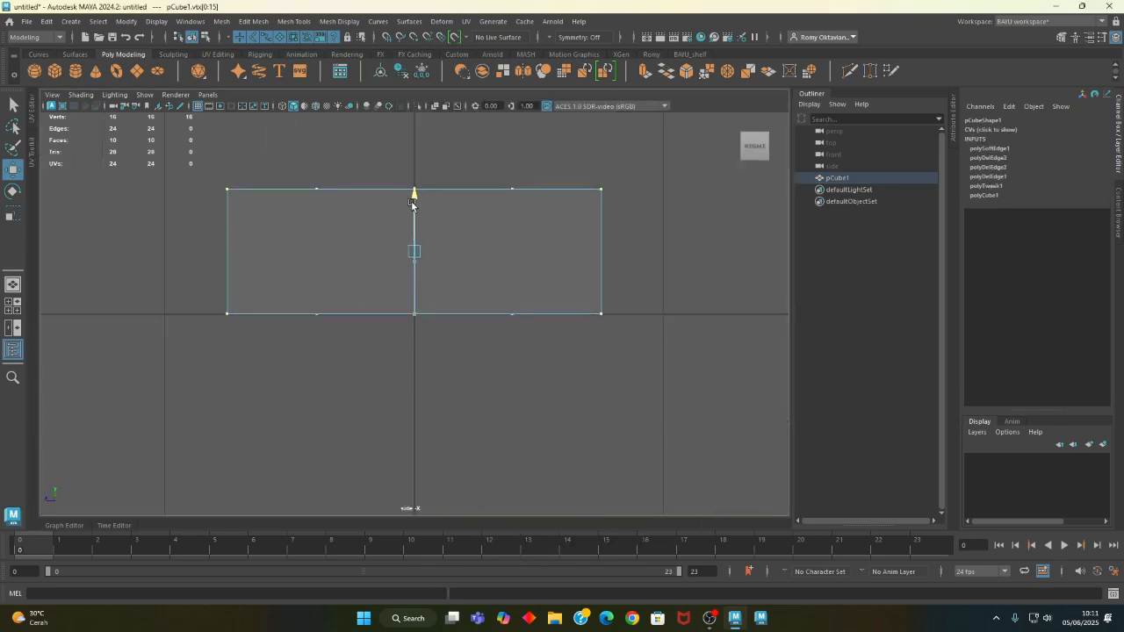
- Return the arrow to object mode in the perspective view and deselect it
key("space")
key("space")
left_click_drag(664, 213, 618, 106, "alt")
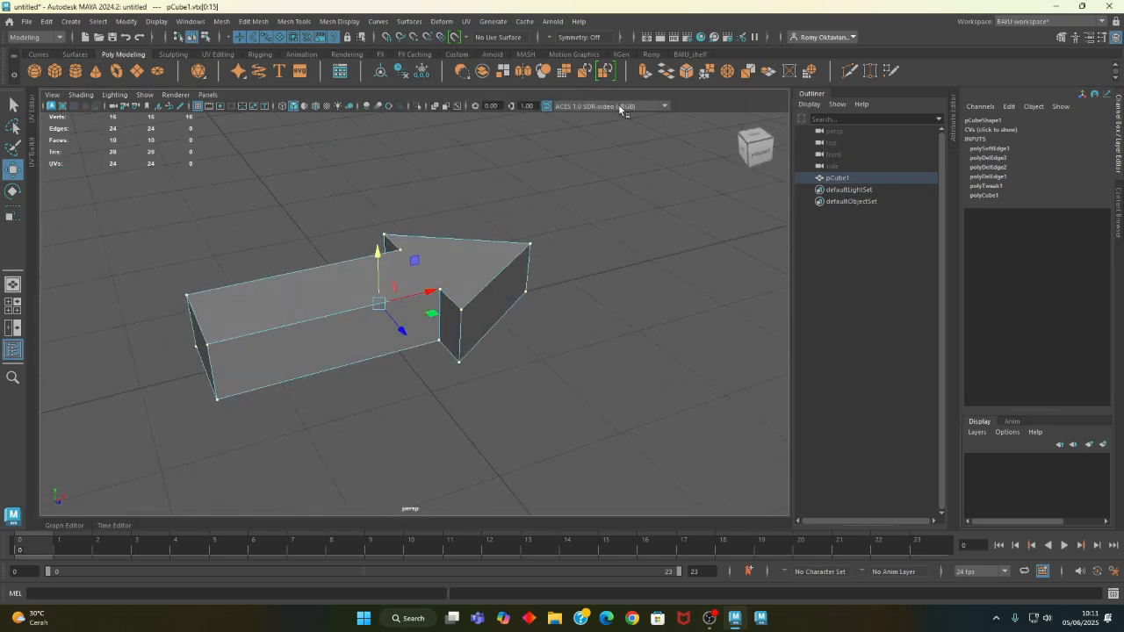
right_click_drag(638, 204, 151, 281)
left_click_drag(151, 281, 186, 329, "alt")
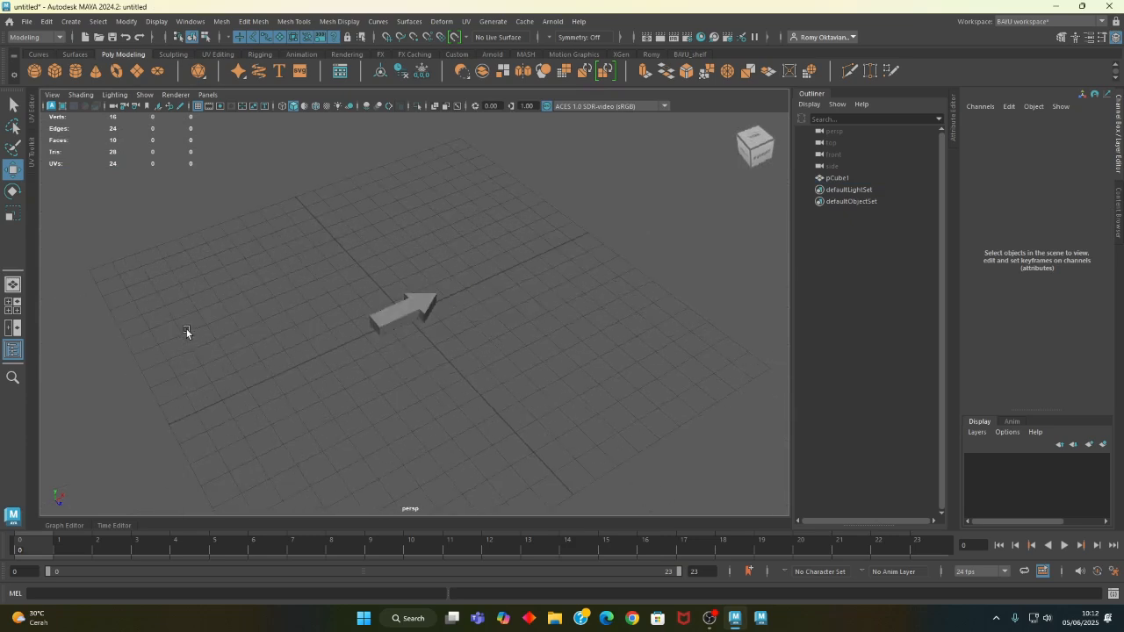
- Turn on Wireframe on Shaded in the perspective view and orbit around the arrow to check its edges
left_click(316, 106)
mouse_move(594, 439)
left_mouse_down("alt")
mouse_move(530, 383)
mouse_move(602, 400)
left_mouse_up("alt")
mouse_move(272, 369)
right_mouse_down("alt")
mouse_move(456, 431)
mouse_move(570, 426)
right_mouse_up("alt")
middle_click_drag(571, 426, 482, 378, "alt")
left_click_drag(482, 378, 566, 390, "alt")
right_click_drag(566, 391, 377, 372, "alt")
left_click_drag(378, 372, 341, 379, "alt")
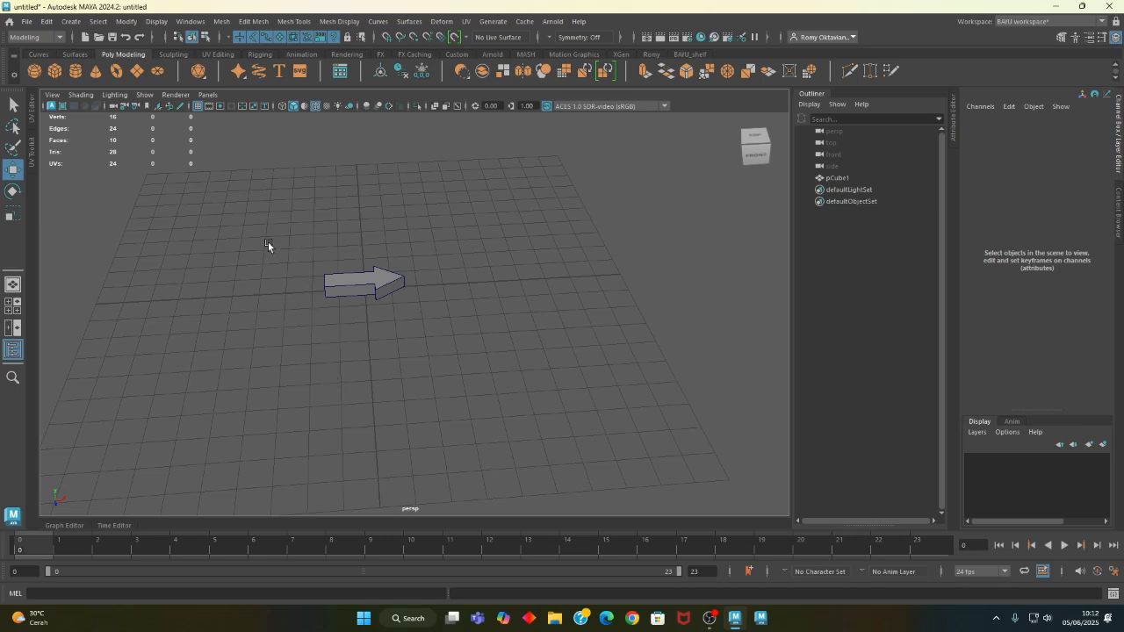
- Switch to the top view and activate the CV Curve Tool with 3 Cubic curve degree and Uniform knot spacing
key("space")
key("space")
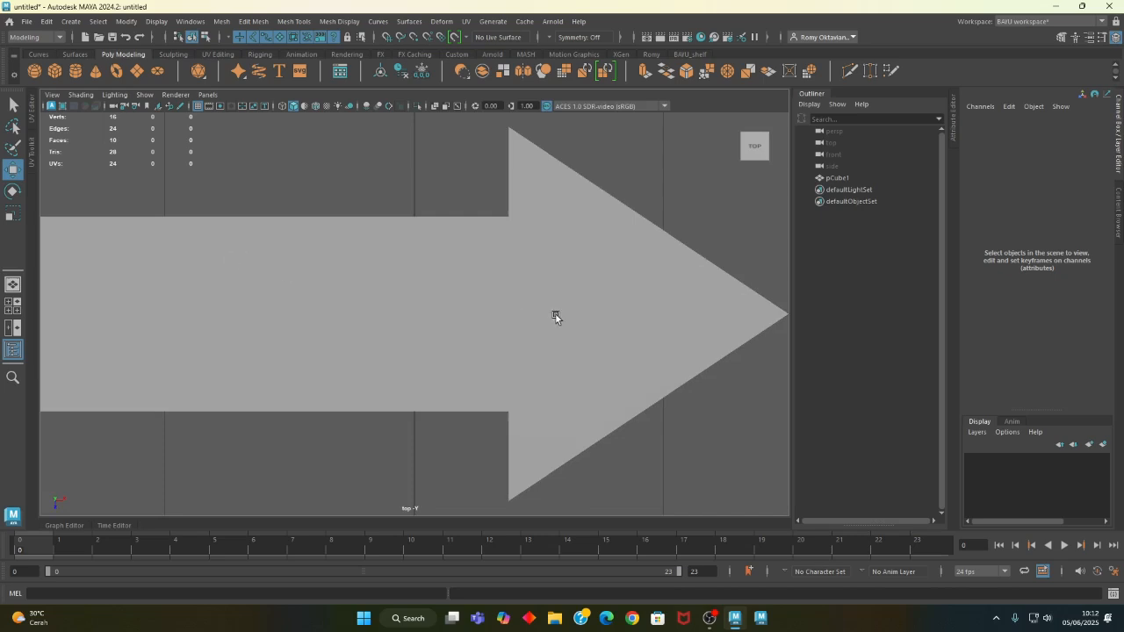
scroll(556, 314, "down", 8)
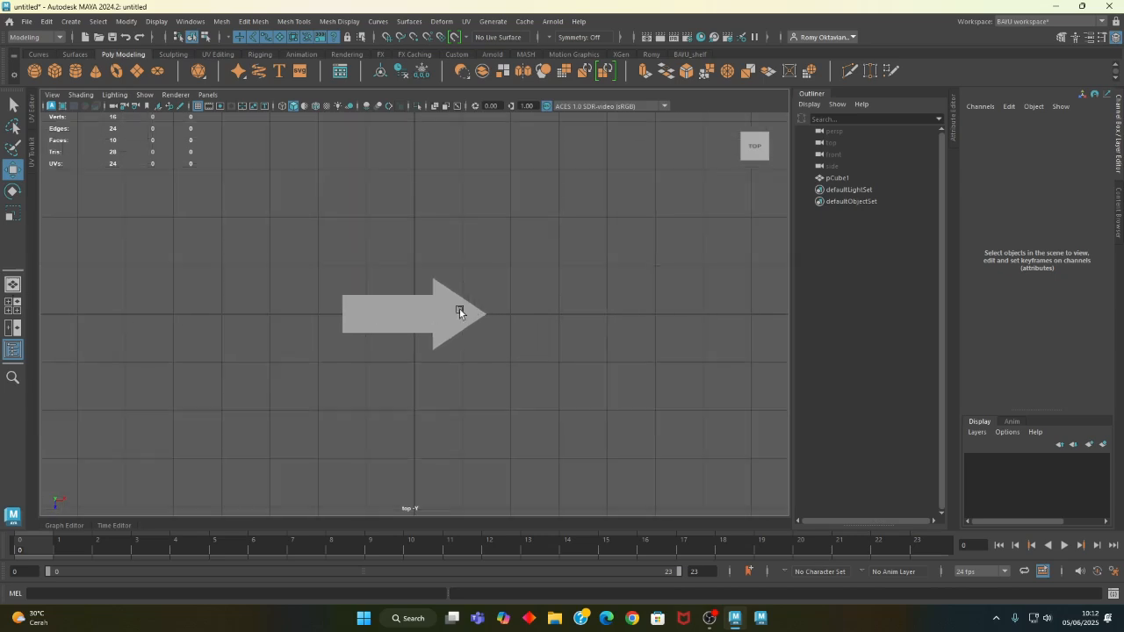
scroll(472, 312, "down", 4)
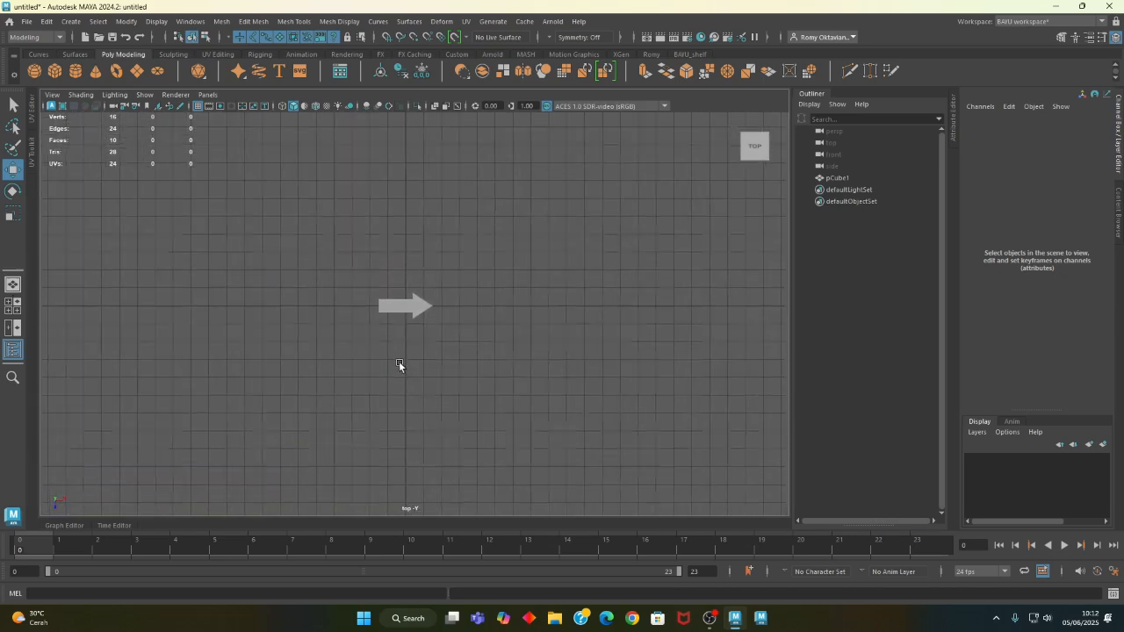
middle_click_drag(399, 364, 395, 340, "alt")
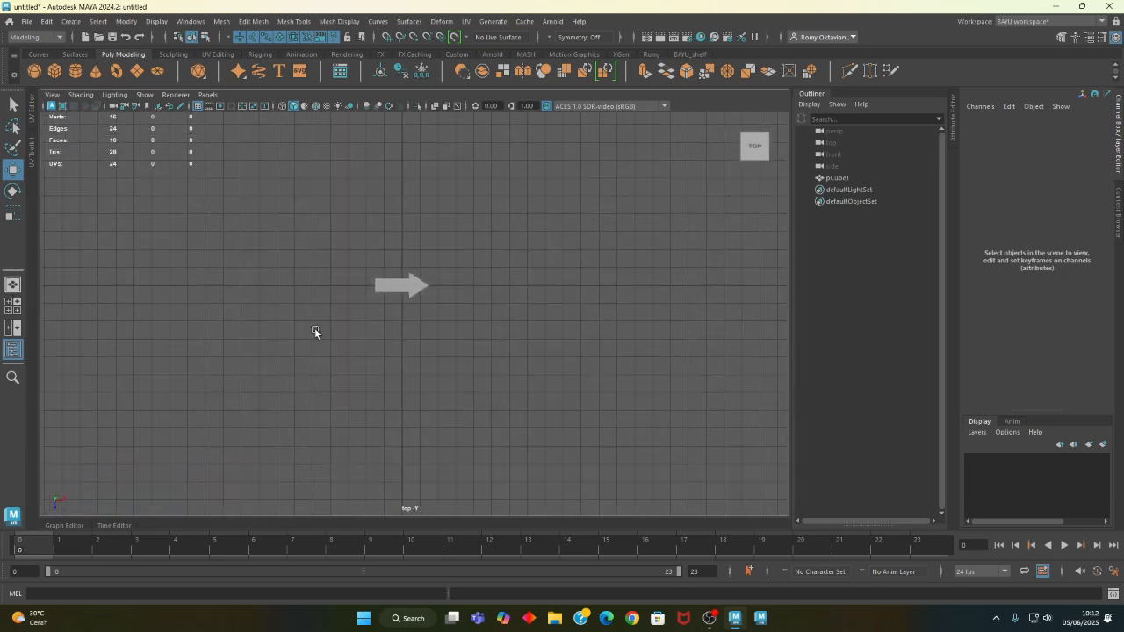
left_click(69, 22)
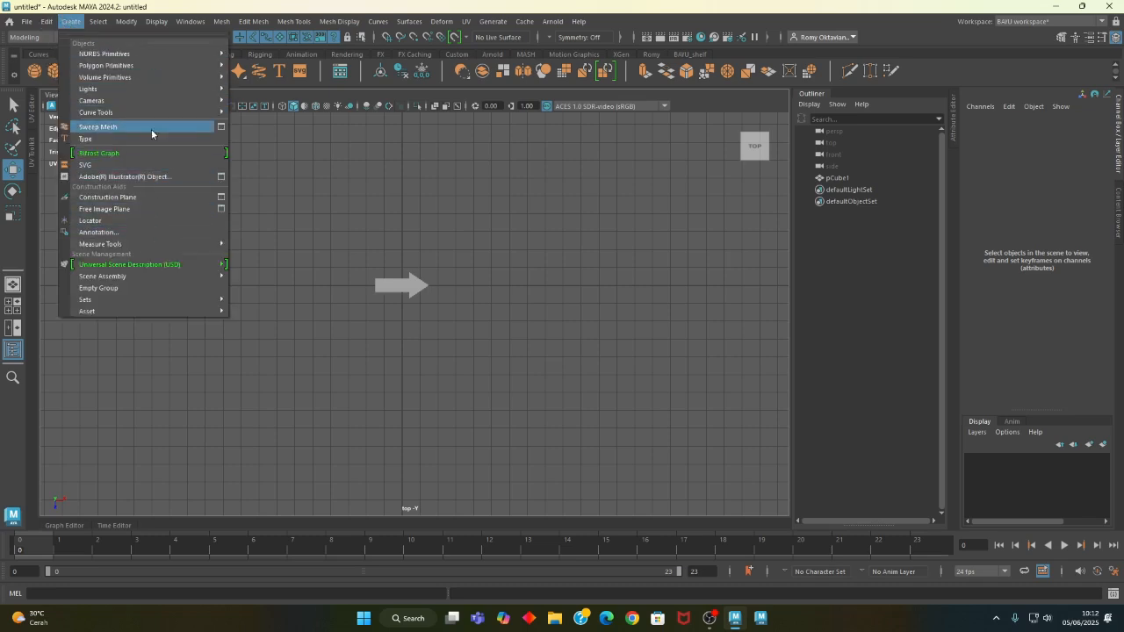
mouse_move(148, 109)
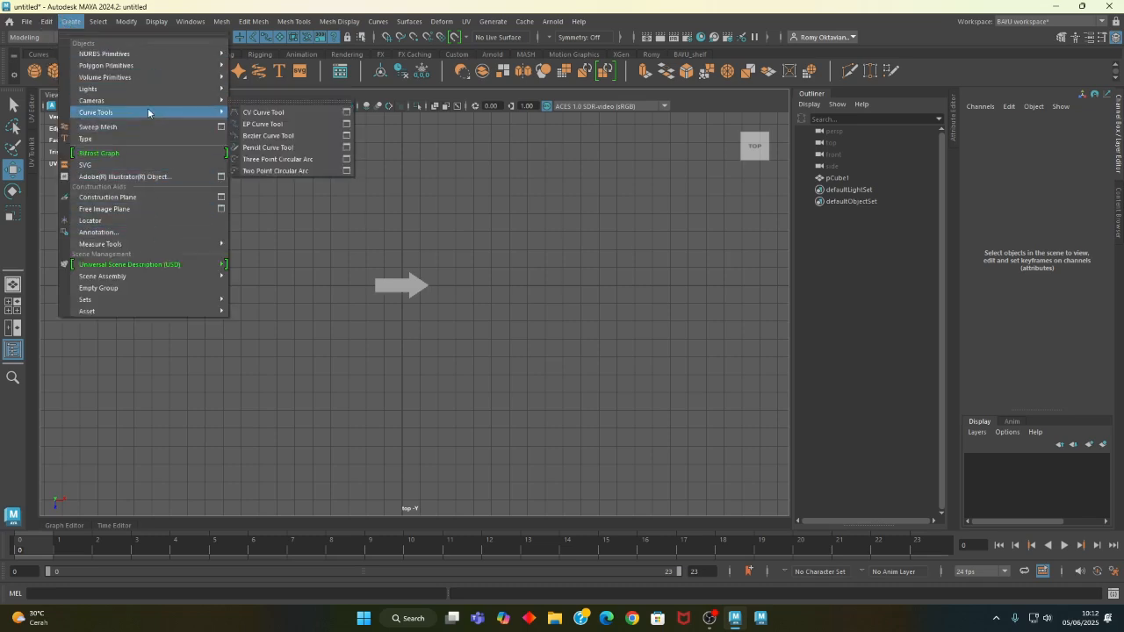
left_click(346, 112)
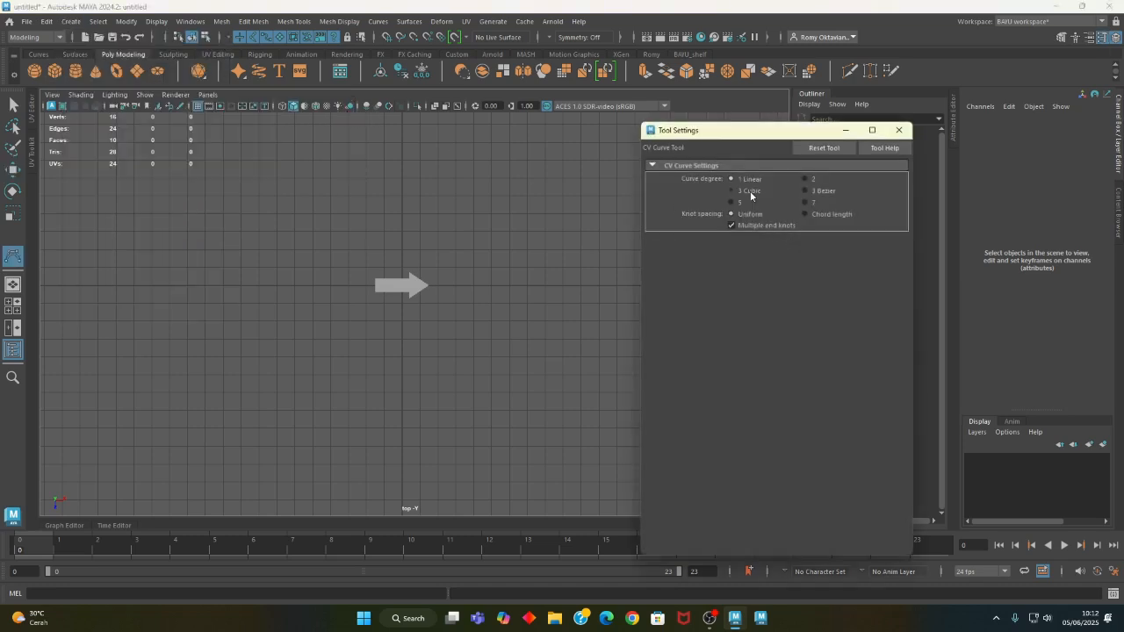
left_click(899, 130)
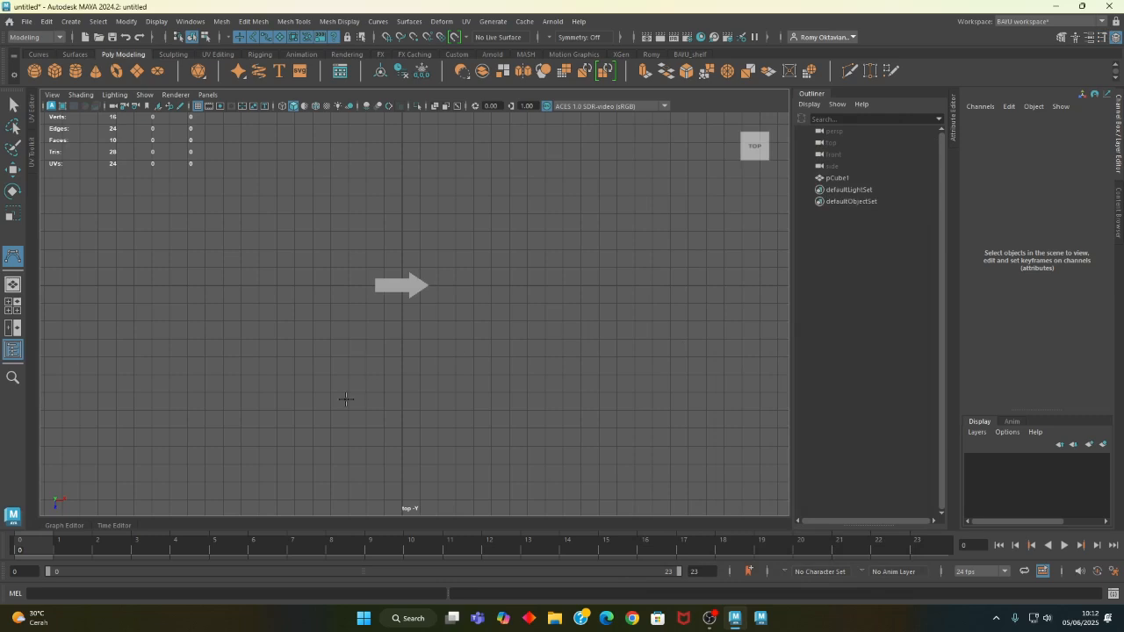
mouse_move(301, 393)
middle_mouse_down("alt")
mouse_move(269, 418)
mouse_move(303, 407)
middle_mouse_up("alt")
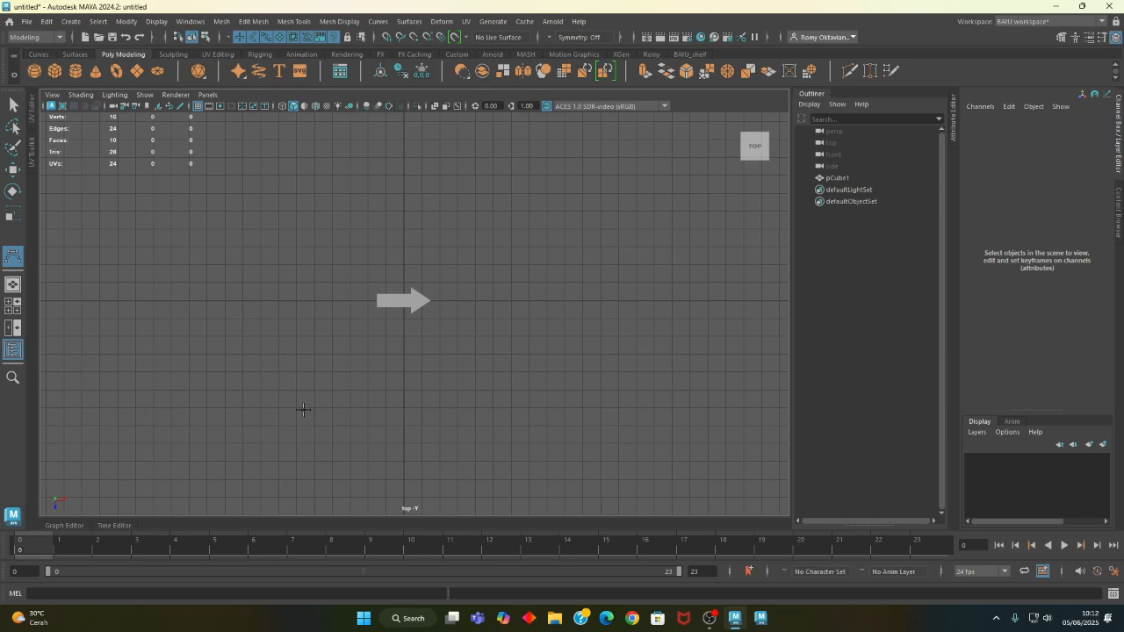
- Place seven CVs in the top view, starting left of the arrow and curving up and over it to its far right
left_click(190, 245)
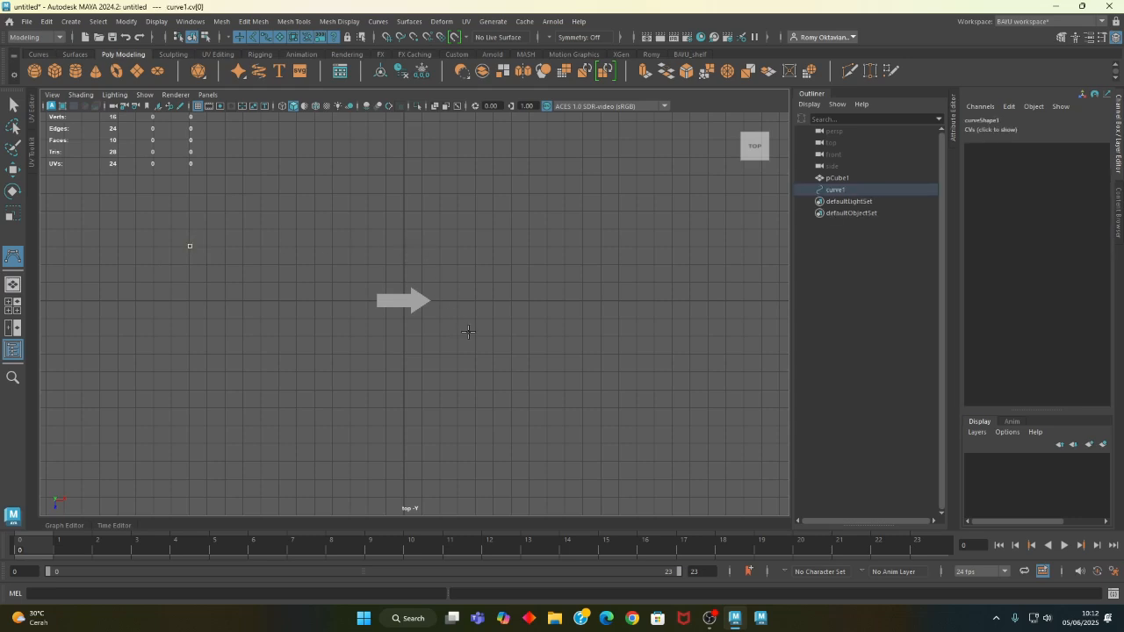
middle_click_drag(379, 421, 380, 470, "alt")
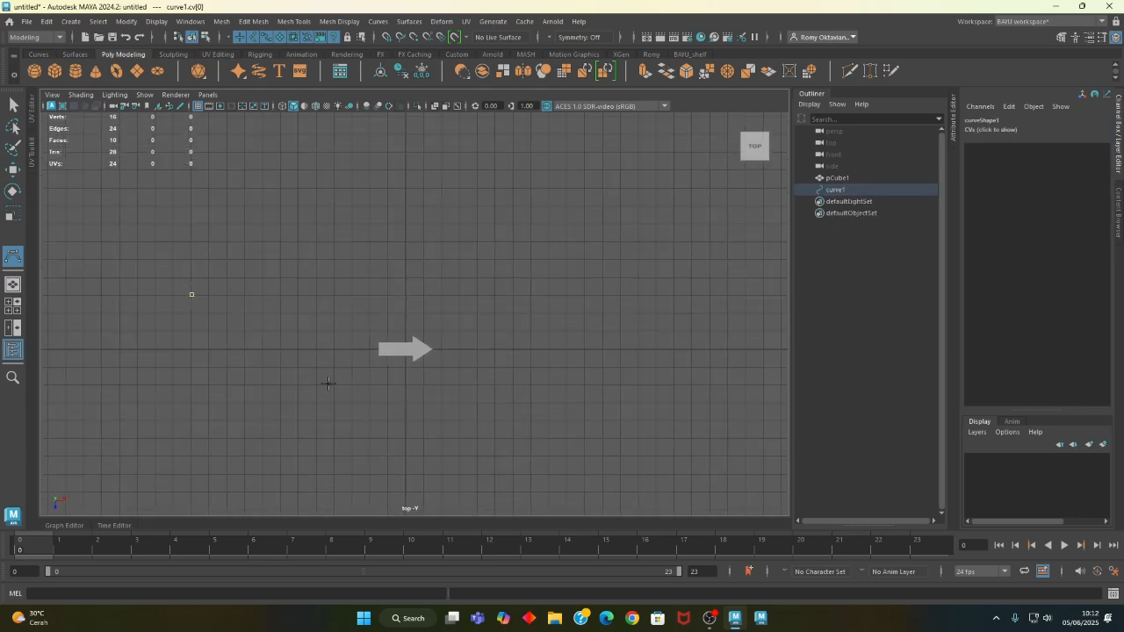
left_click(352, 293)
left_click(407, 241)
middle_click_drag(485, 316, 481, 378, "alt")
left_click(402, 227)
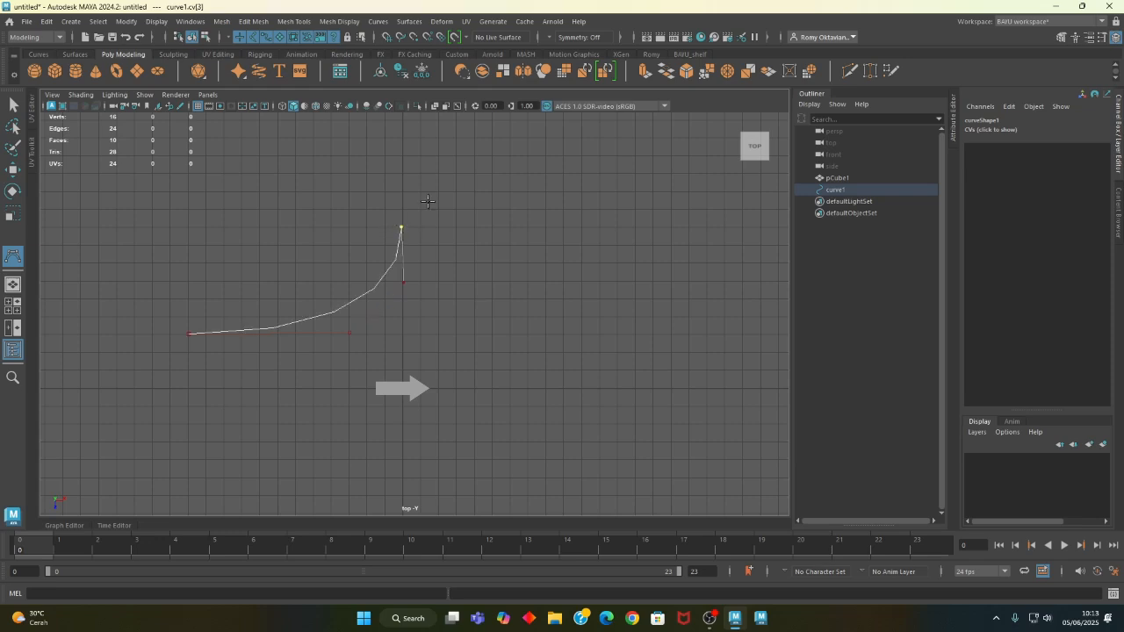
left_click(456, 173)
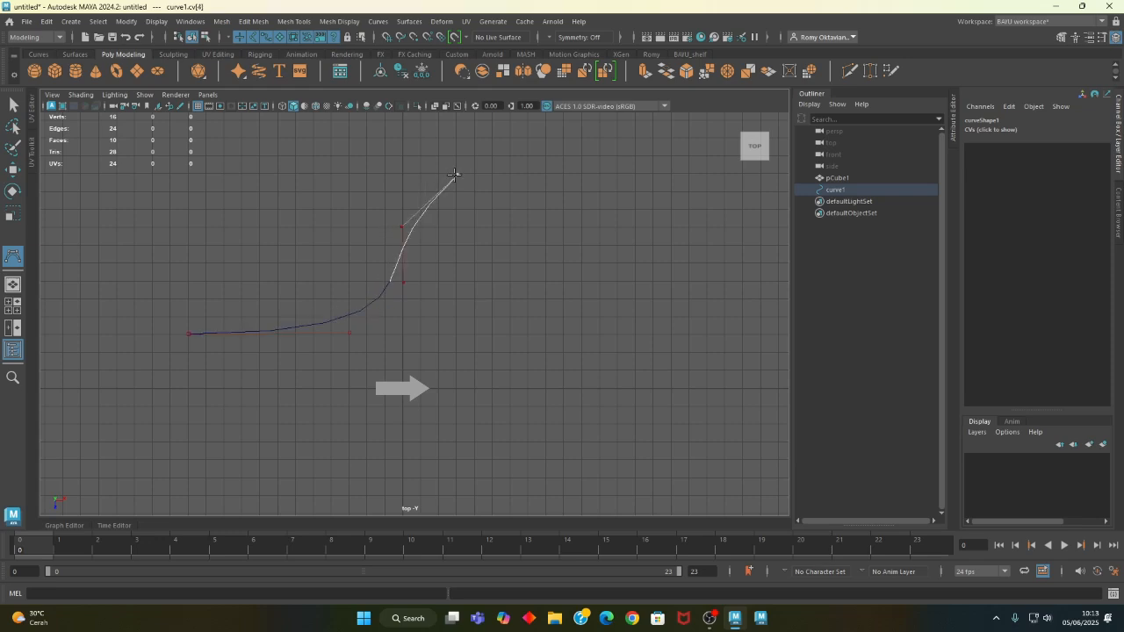
left_click(581, 174)
left_click(637, 228)
middle_click_drag(654, 414, 620, 340, "alt")
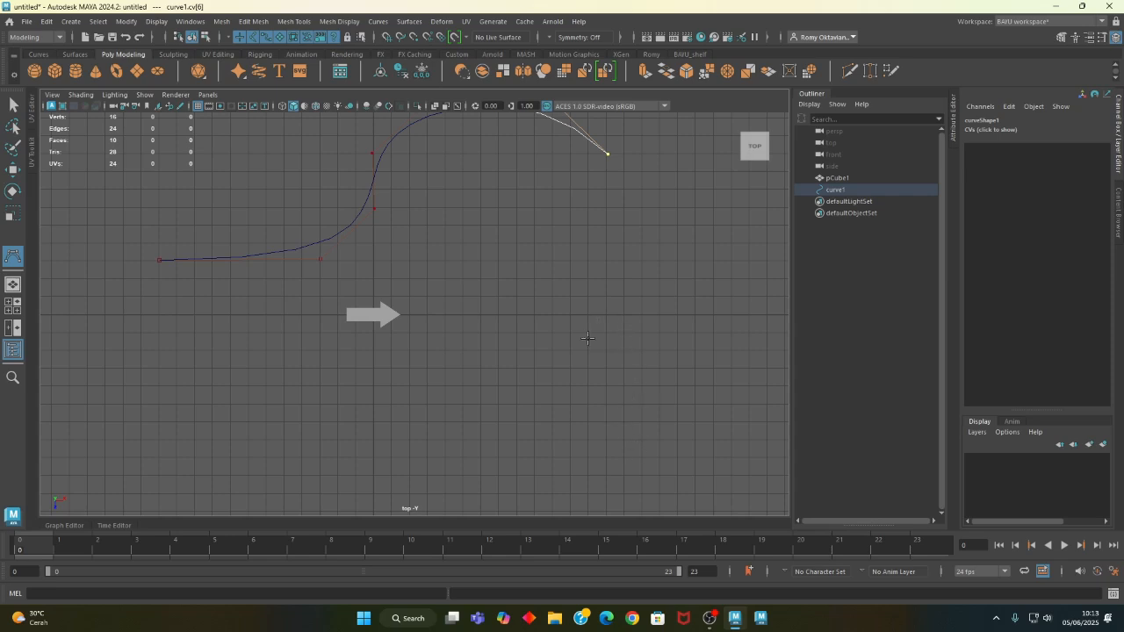
- Continue the curve down the right side and back beneath the arrow to below its start with six more CVs, and finish it
left_click(607, 368)
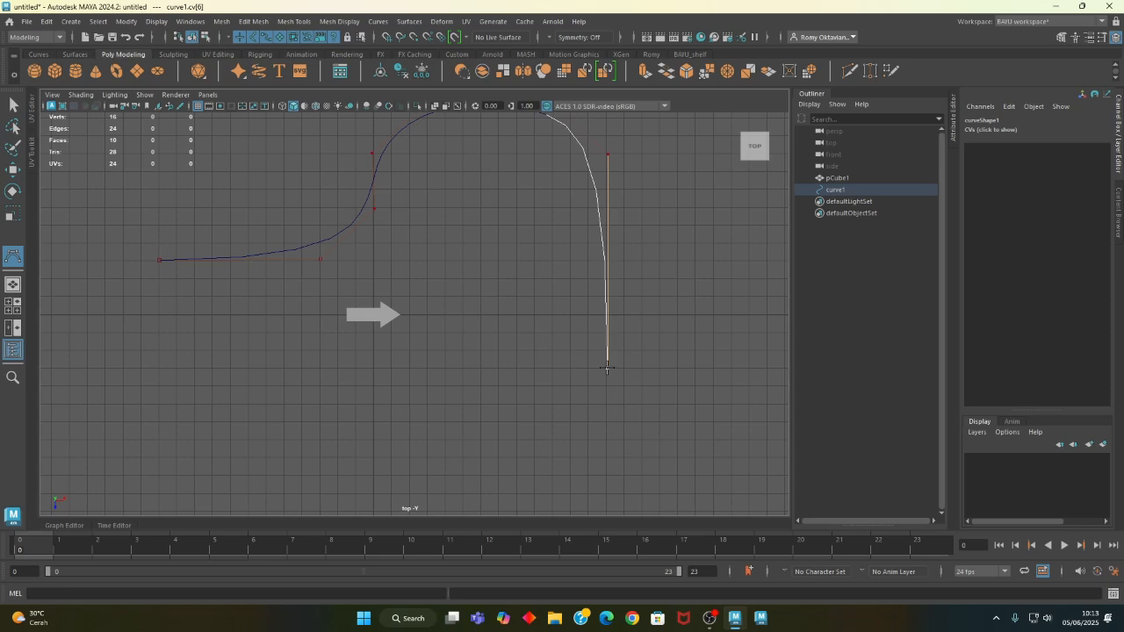
left_click(549, 420)
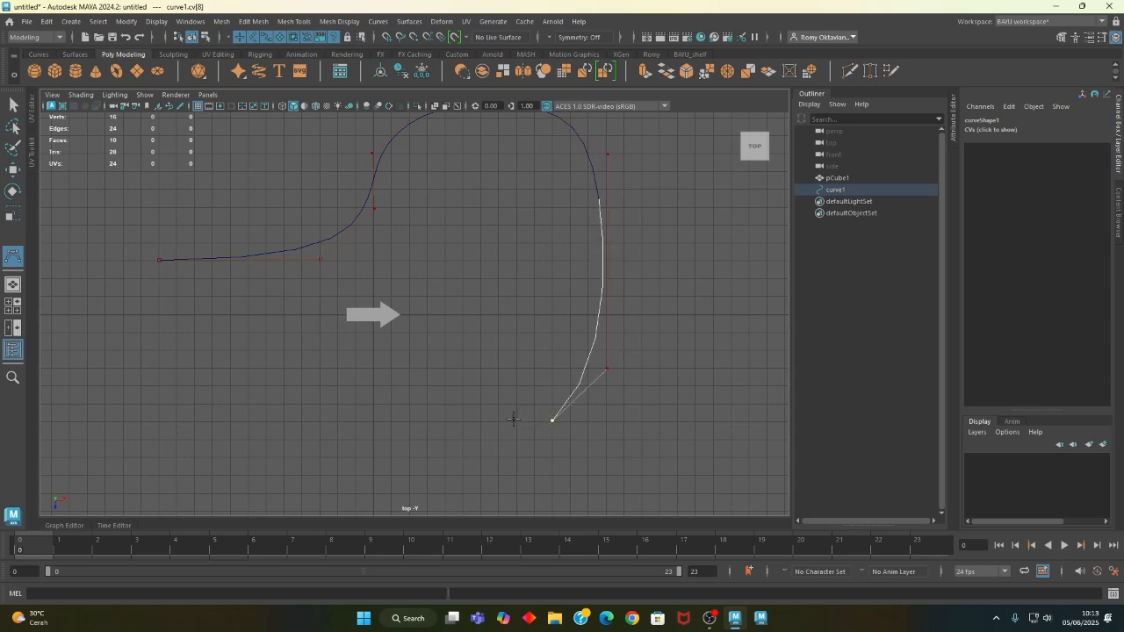
middle_click_drag(398, 401, 386, 445, "alt")
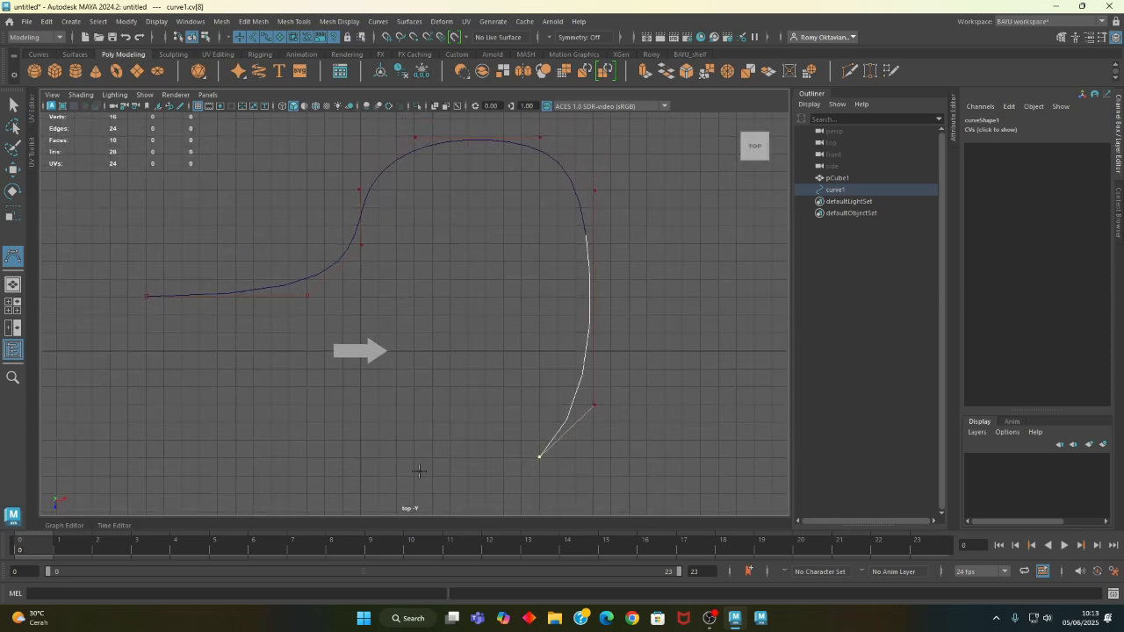
left_click(413, 456)
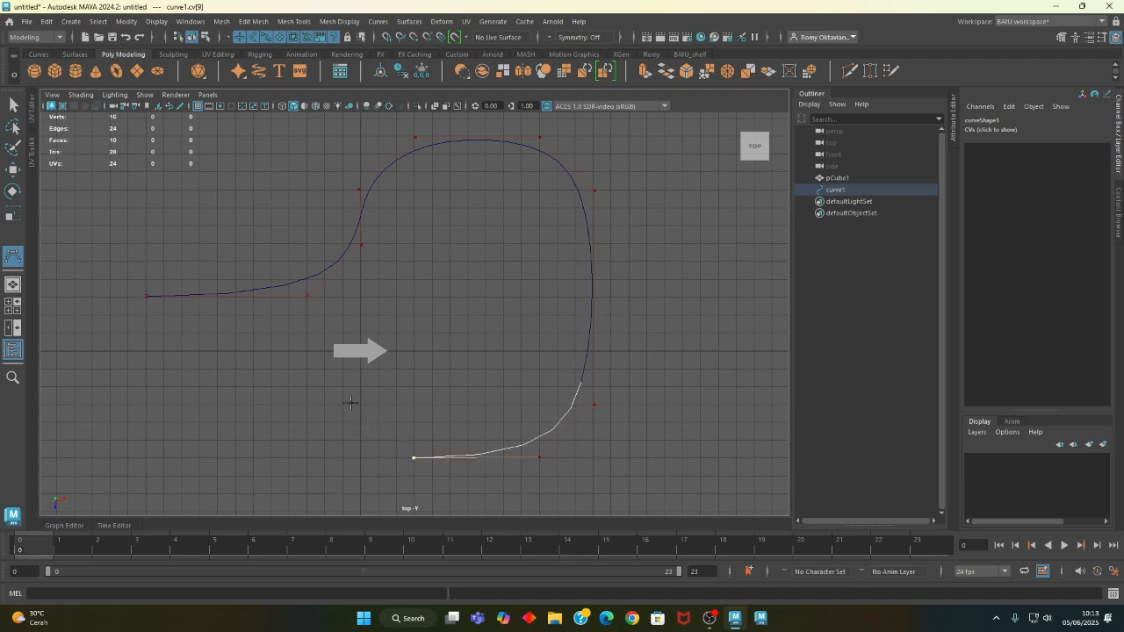
left_click(358, 404)
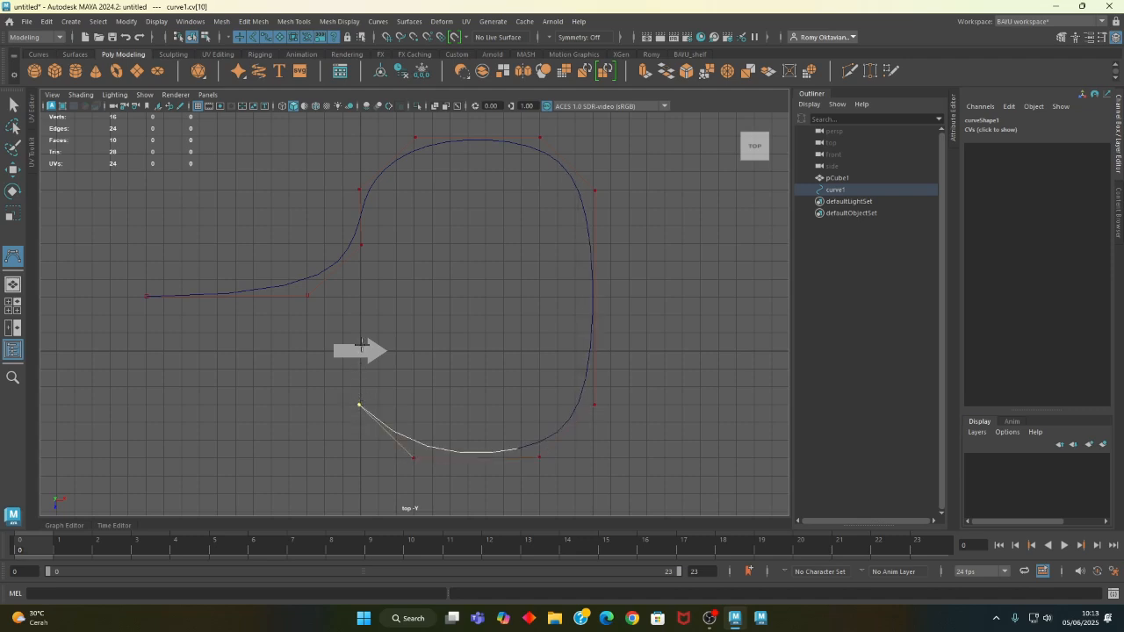
left_click(306, 352)
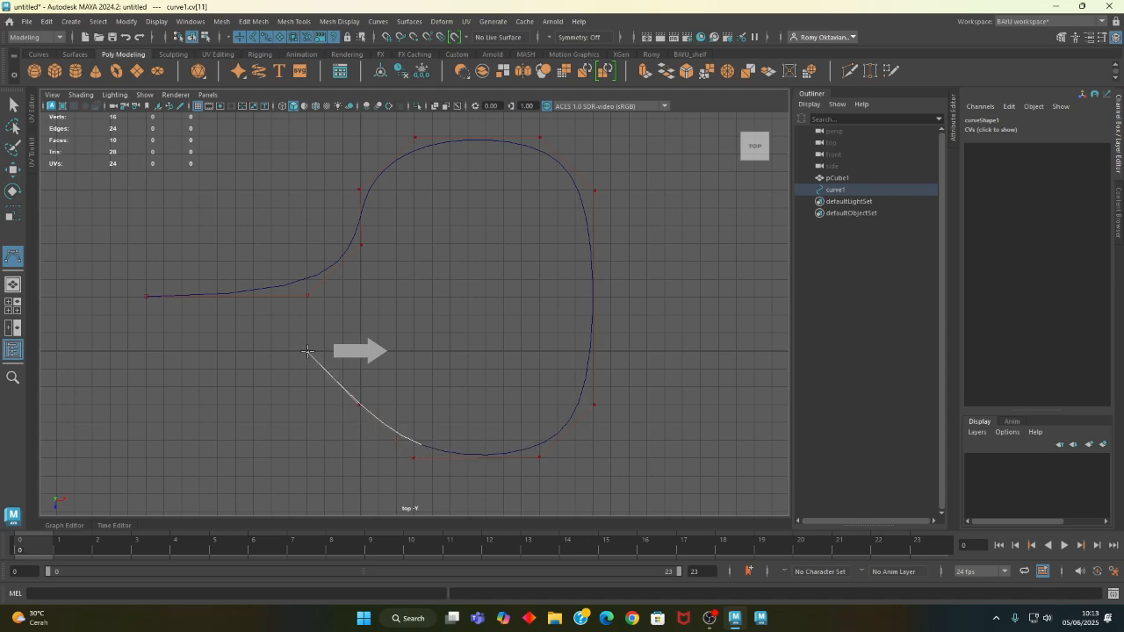
left_click(146, 350)
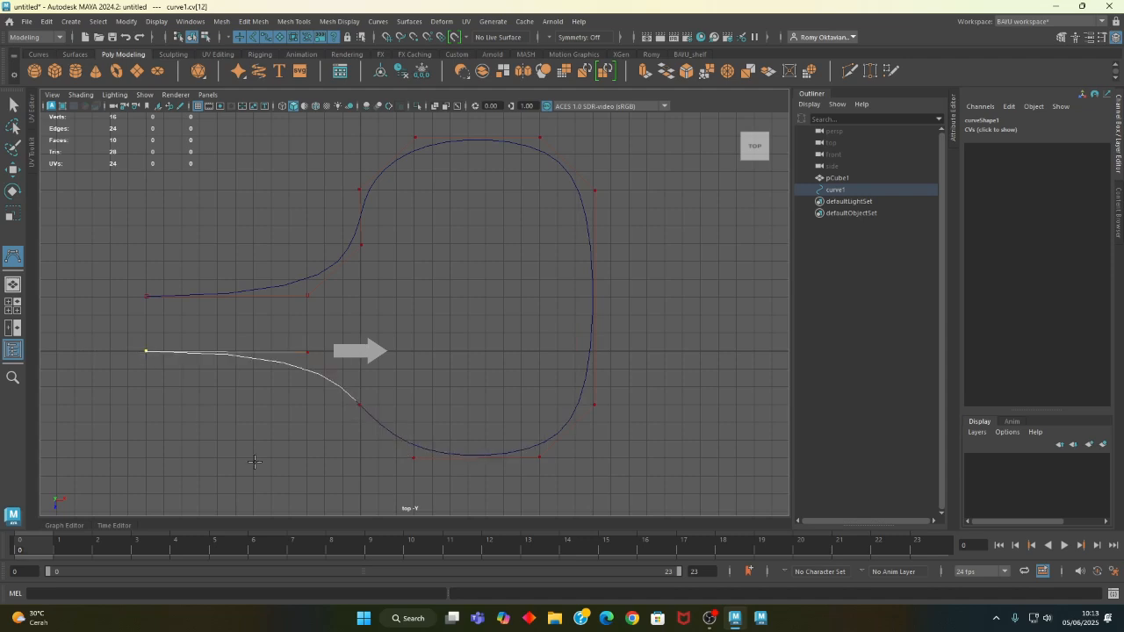
key("Return")
- Select the control vertices of the curve's lower half and move them down about three grid squares
middle_click_drag(427, 324, 399, 306, "alt")
right_click_drag(658, 244, 600, 241)
middle_click_drag(624, 332, 628, 302, "alt")
left_click_drag(77, 277, 743, 502)
middle_click_drag(271, 352, 297, 343, "alt")
left_click_drag(373, 409, 373, 462)
middle_click_drag(564, 399, 506, 427, "alt")
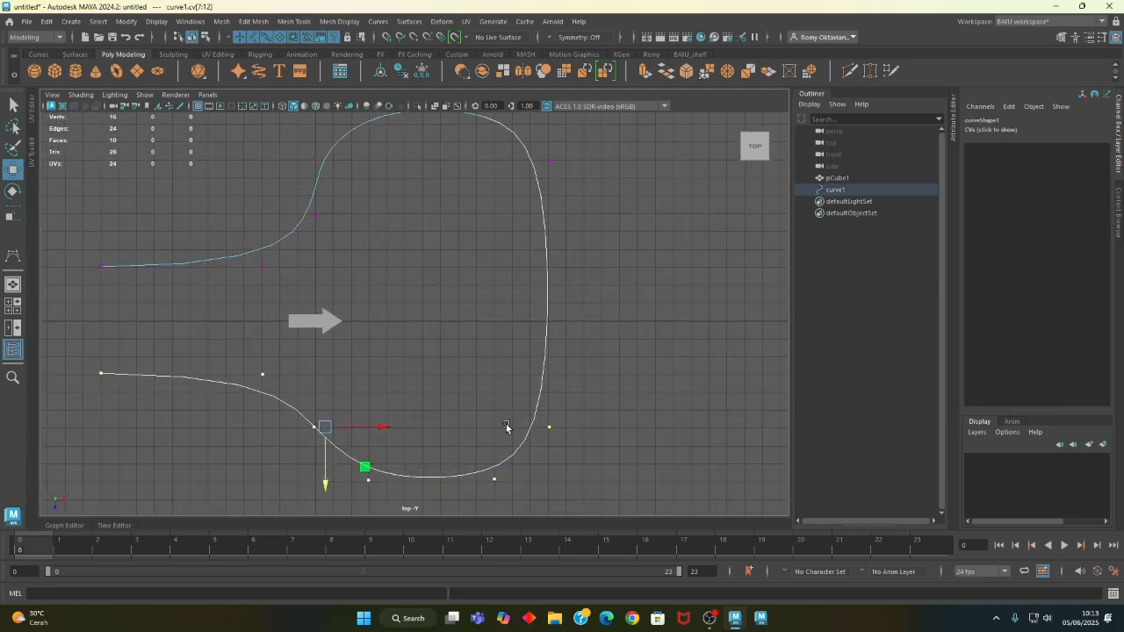
scroll(387, 368, "down", 2)
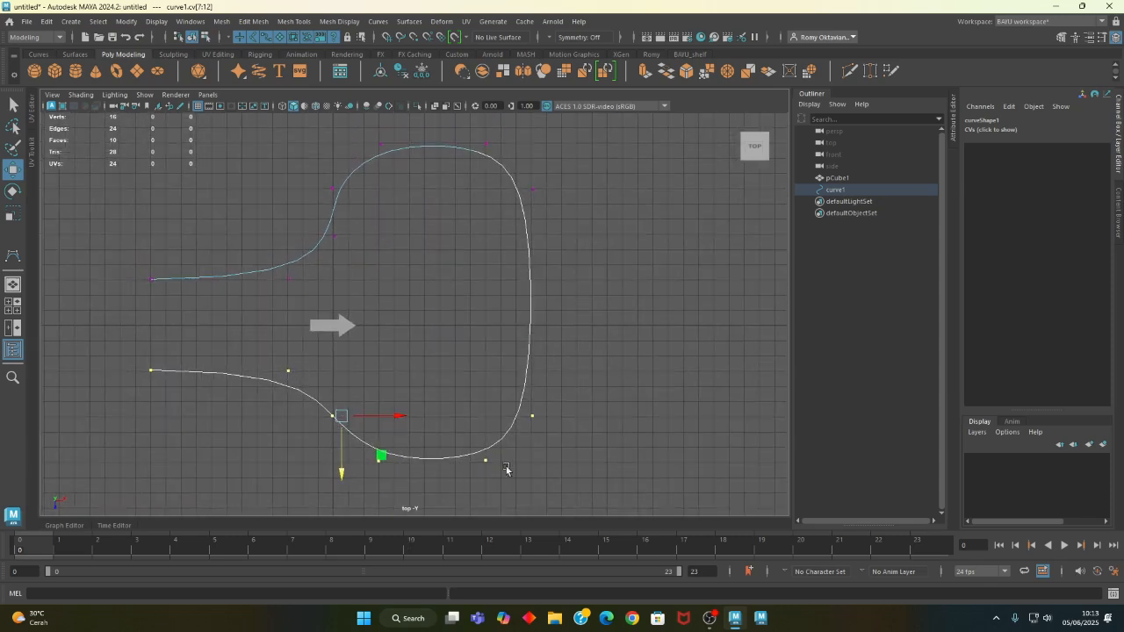
mouse_move(532, 355)
middle_mouse_down("alt")
mouse_move(512, 401)
mouse_move(524, 370)
middle_mouse_up("alt")
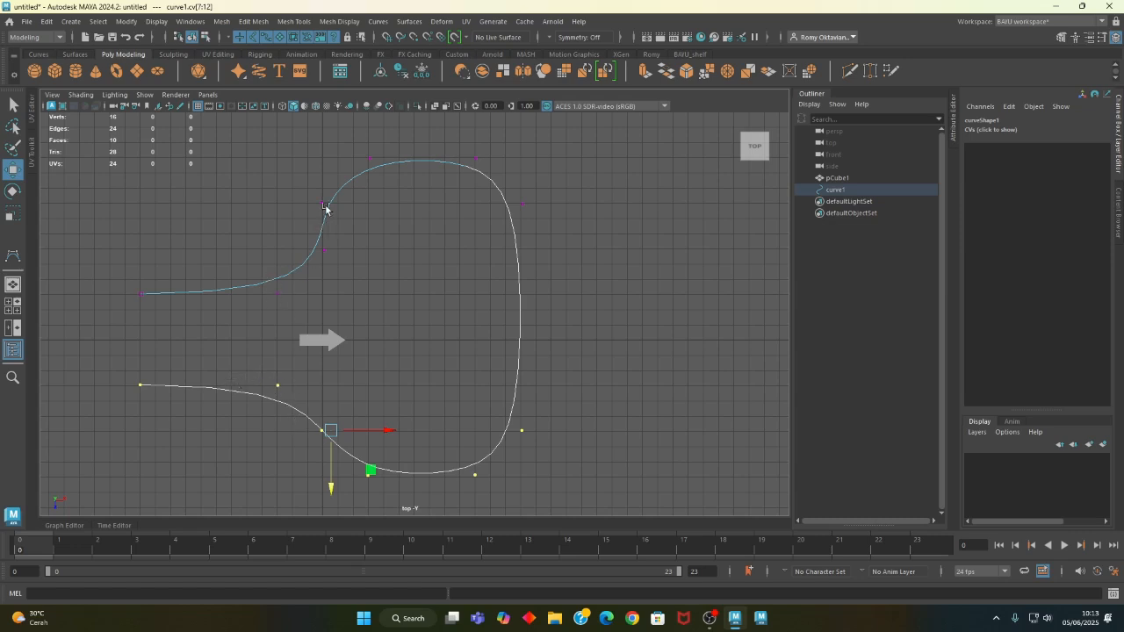
left_click(330, 486)
- Undo the control-vertex move and the whole curve, and leave the arrow deselected
key("ctrl+z")
key("ctrl+z")
key("ctrl+z")
key("ctrl+z")
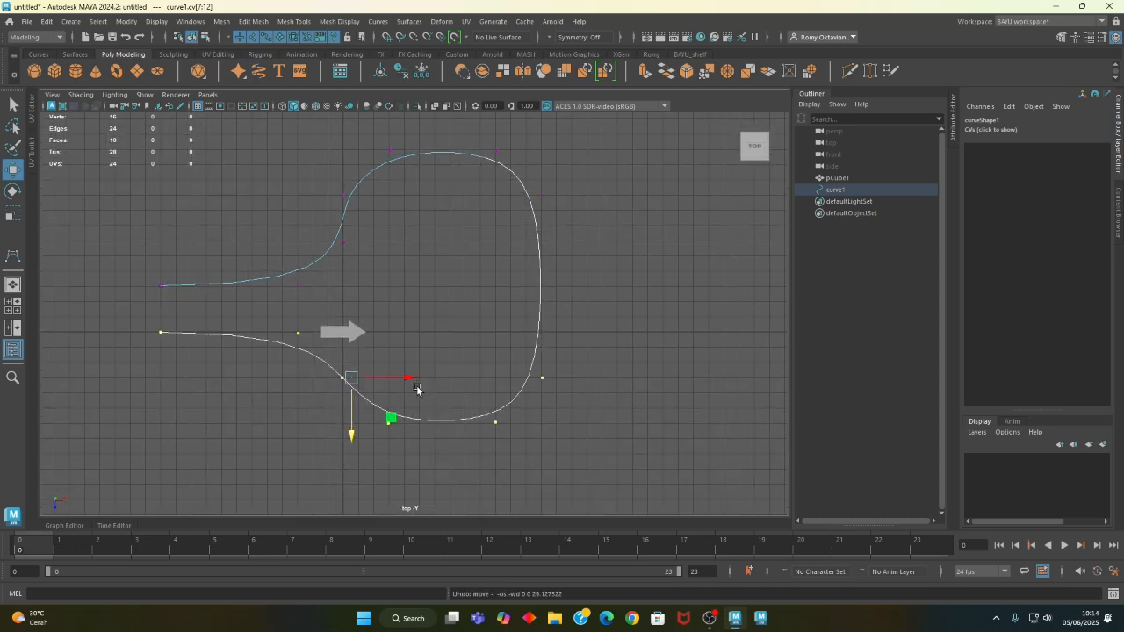
key("ctrl+z")
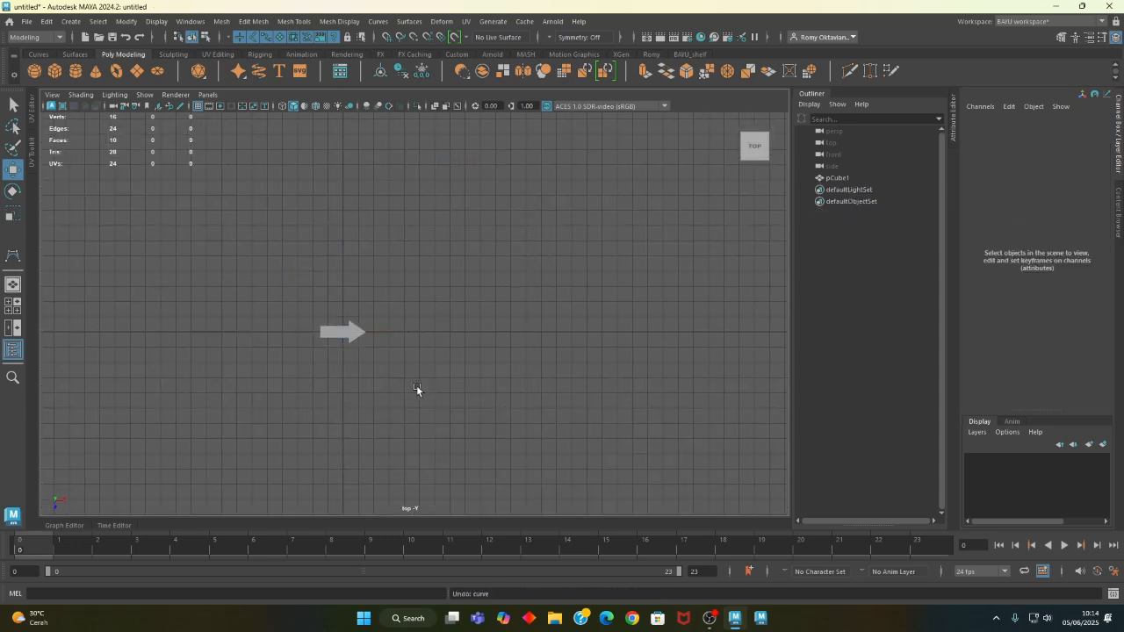
key("ctrl+z")
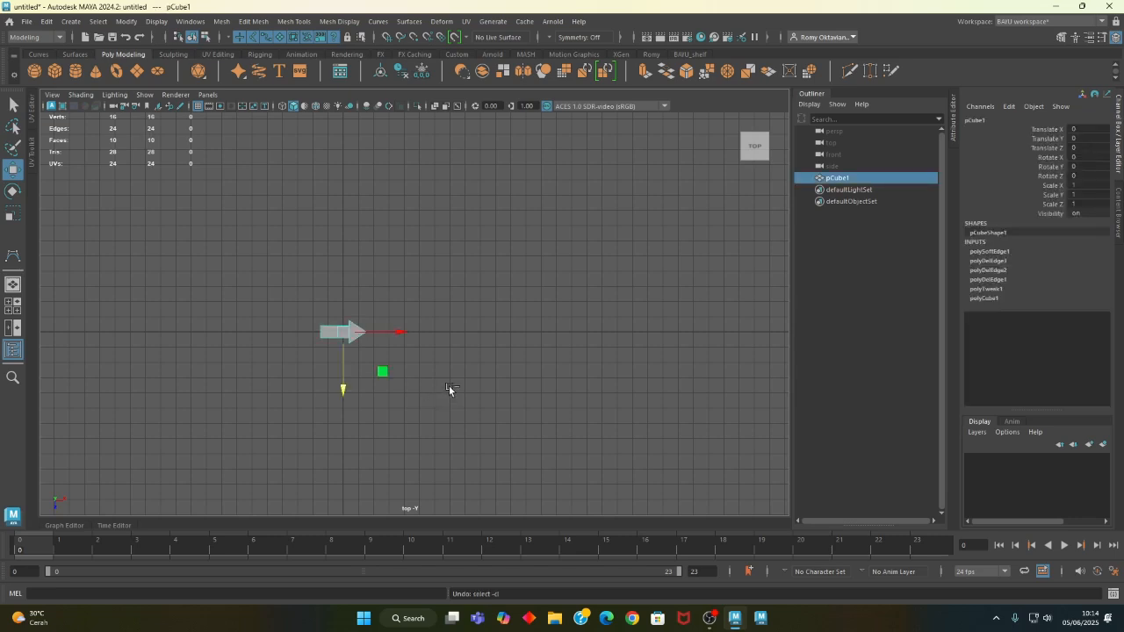
left_click(449, 387)
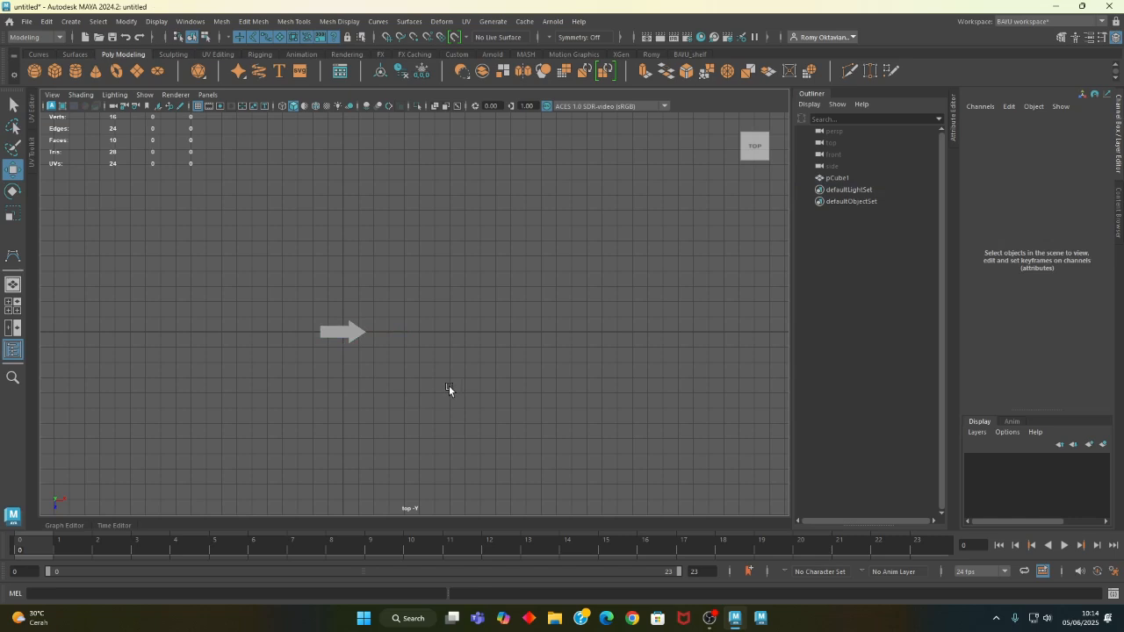
key("space")
key("space")
left_click_drag(395, 380, 470, 398, "alt")
right_click_drag(470, 399, 374, 358, "alt")
key("space")
key("space")
- Start a new CV curve in the top view with six CVs, from left of the arrow curving up and over to its right
middle_click_drag(414, 379, 471, 334, "alt")
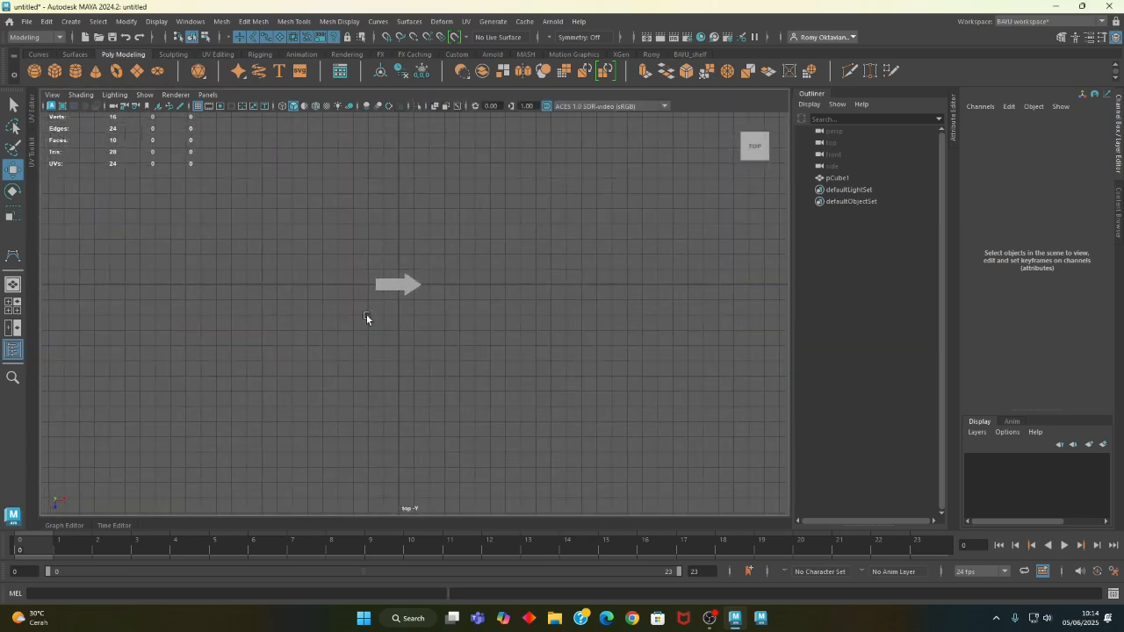
left_click(71, 21)
mouse_move(187, 108)
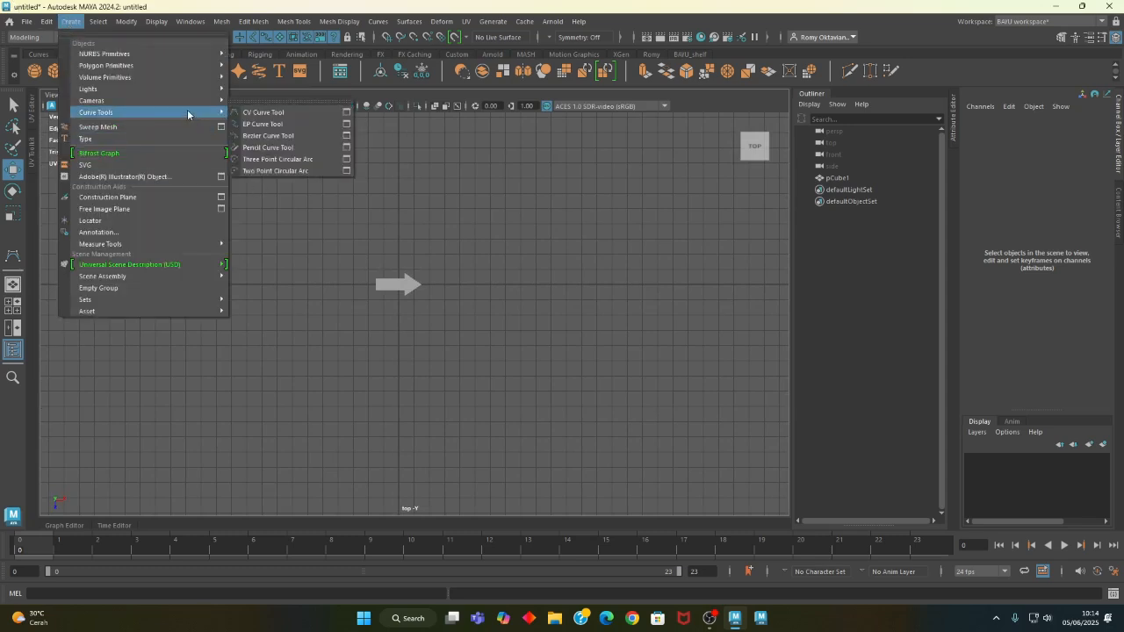
left_click(271, 115)
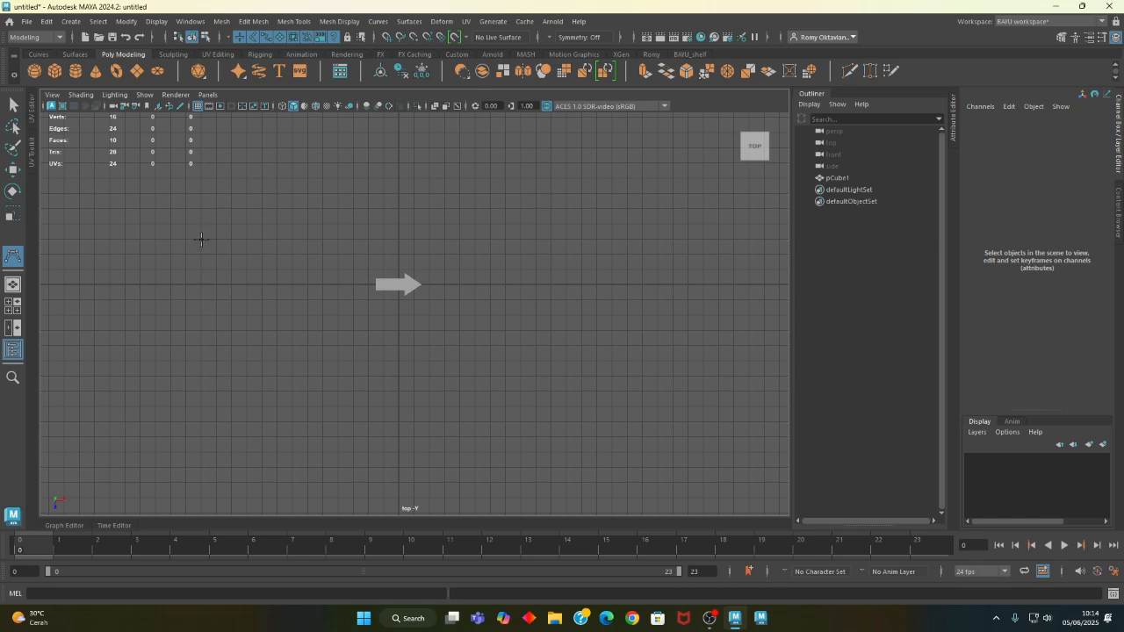
left_click(201, 239)
left_click(354, 240)
left_click(399, 194)
middle_click_drag(444, 306, 445, 422, "alt")
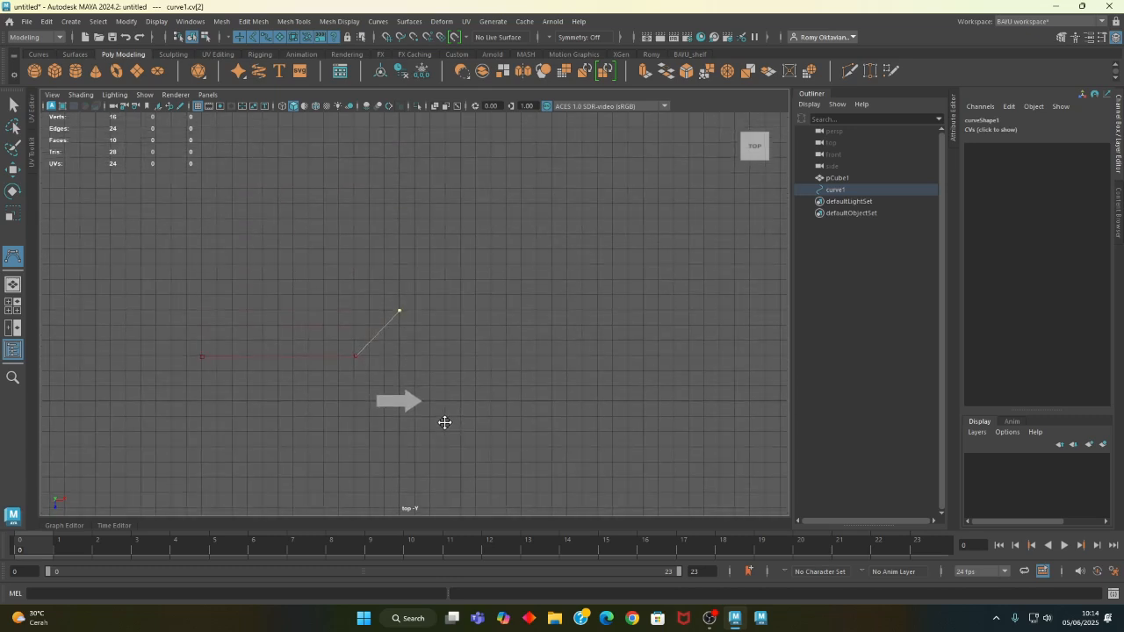
left_click(400, 264)
left_click(444, 216)
left_click(539, 217)
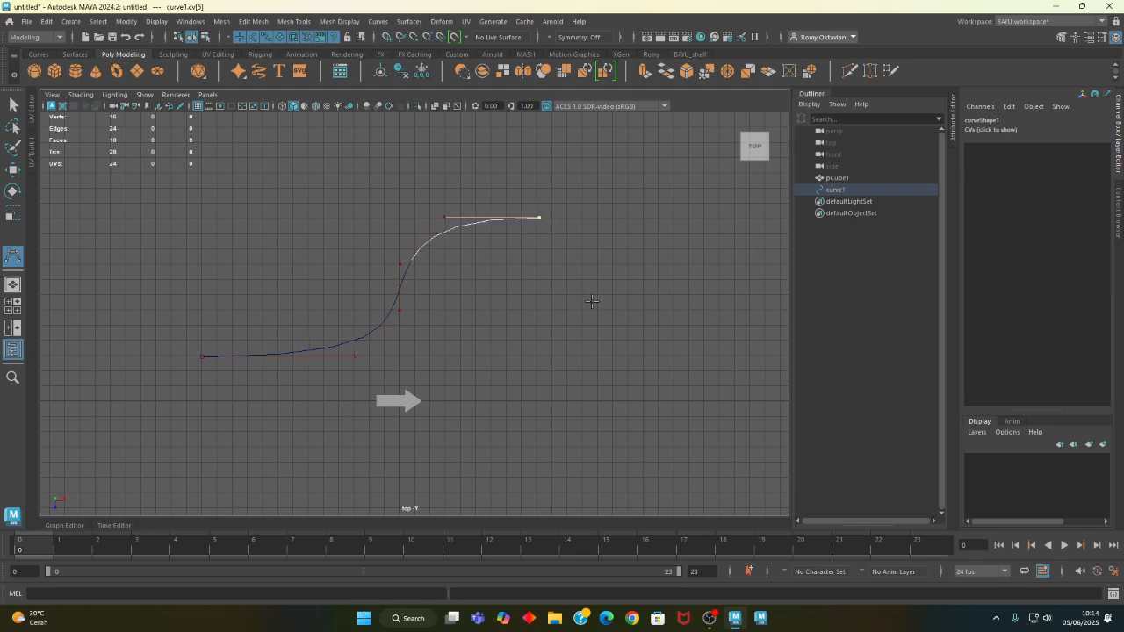
- Continue the curve down the right side and back beneath the arrow to below its start with eight more CVs, and finish it
left_click(584, 267)
middle_click_drag(638, 389, 595, 313, "alt")
left_click(559, 356)
left_click(508, 402)
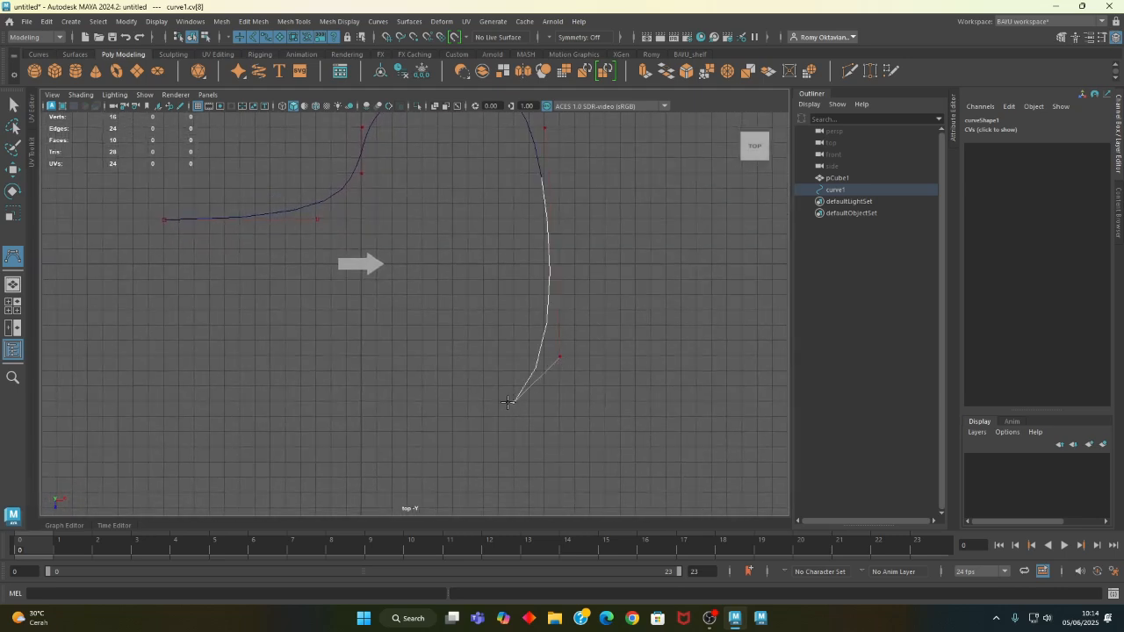
left_click(405, 401)
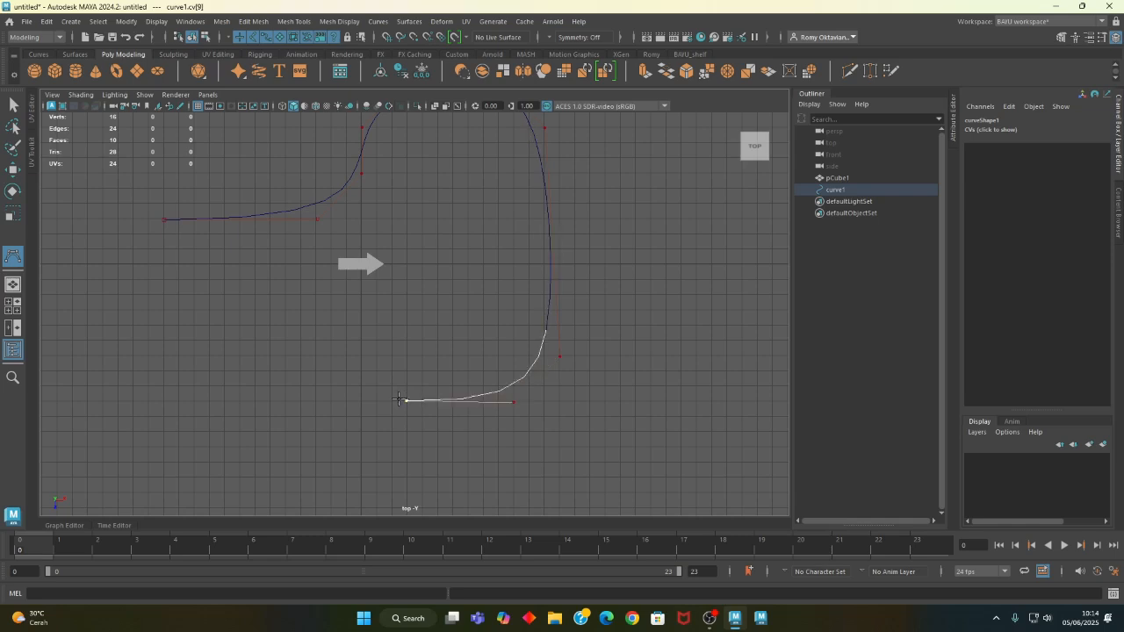
left_click(361, 353)
middle_click_drag(375, 397, 367, 475, "alt")
left_click(365, 386)
left_click(166, 340)
key("w")
- Select the curve's four rightmost control vertices and move them about five grid squares to the right
middle_click_drag(504, 366, 419, 323, "alt")
right_click_drag(661, 310, 423, 298, "alt")
middle_click_drag(422, 299, 467, 385, "alt")
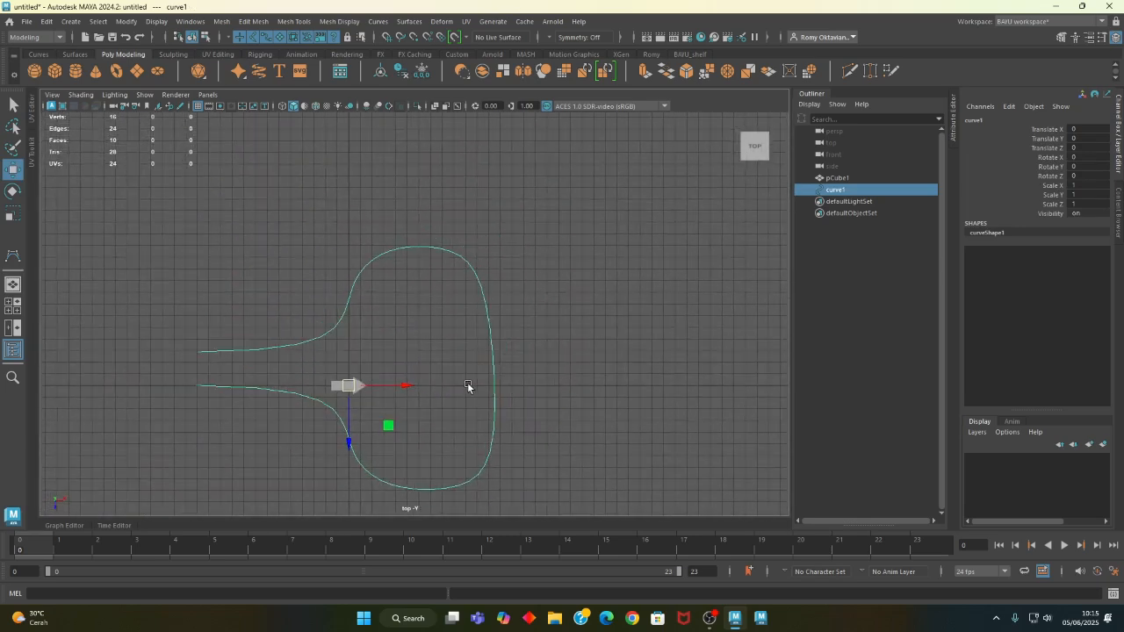
right_click_drag(558, 243, 507, 248)
middle_click_drag(564, 427, 506, 331, "alt")
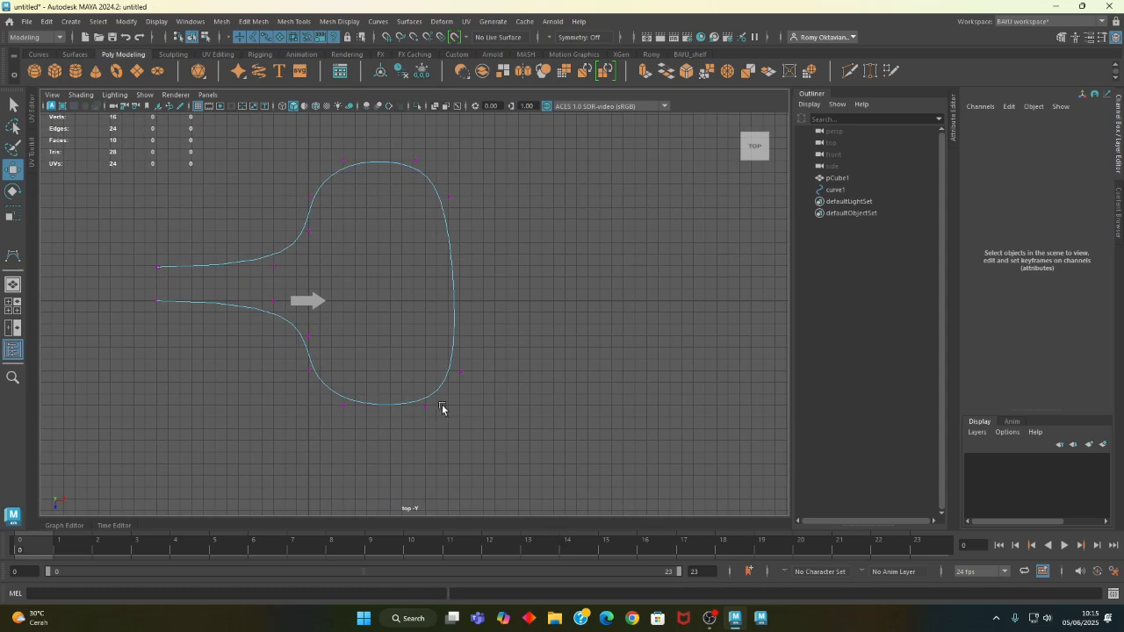
middle_click_drag(543, 318, 527, 359, "alt")
left_click_drag(554, 132, 389, 525)
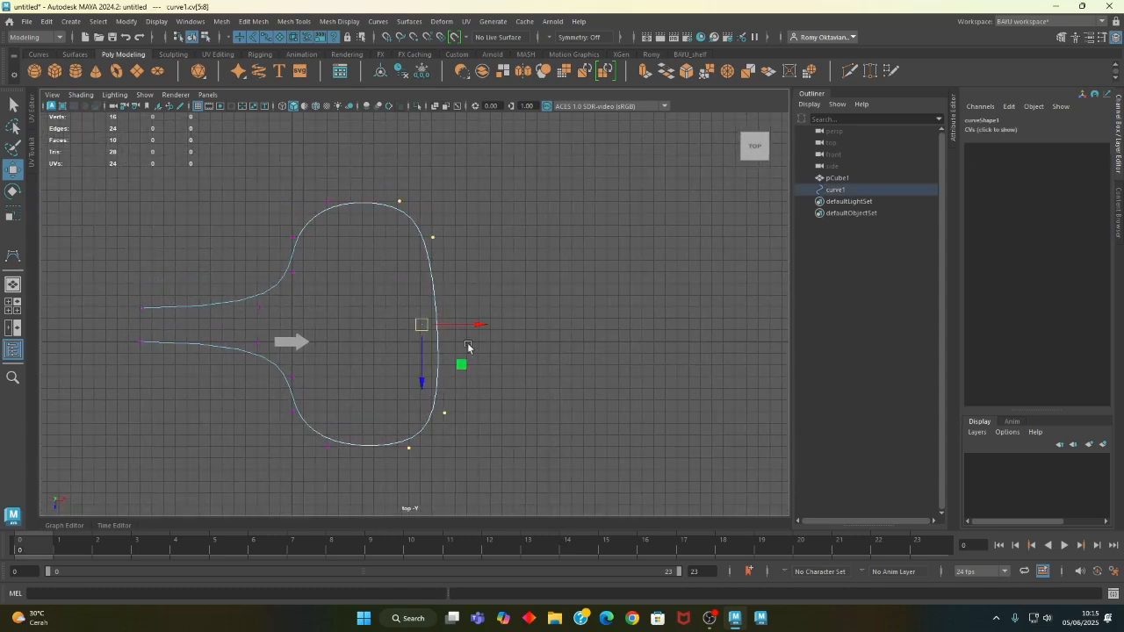
left_click_drag(479, 325, 537, 321)
middle_click_drag(375, 314, 407, 313, "alt")
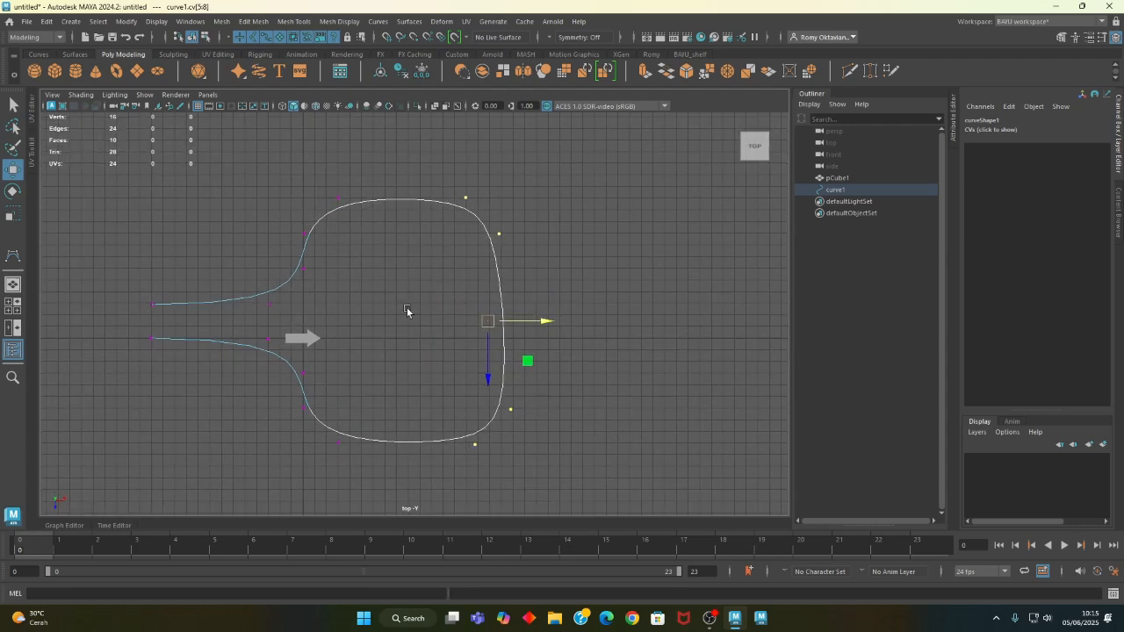
left_click_drag(547, 321, 549, 321)
middle_click_drag(340, 375, 391, 360, "alt")
middle_click_drag(323, 394, 314, 416, "alt")
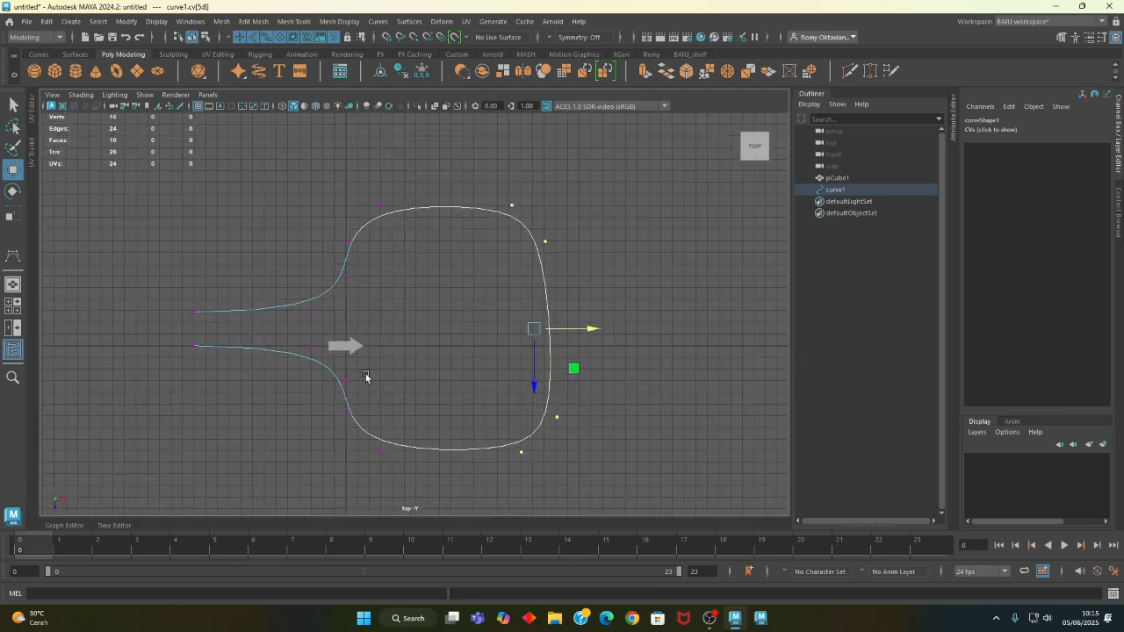
- Switch to the perspective view, return the curve to object mode and deselect it
key("space")
key("space")
right_click_drag(463, 355, 158, 363, "alt")
left_click_drag(158, 363, 234, 407, "alt")
right_click_drag(234, 407, 473, 424, "alt")
middle_click_drag(472, 424, 487, 395, "alt")
right_click_drag(375, 167, 399, 153)
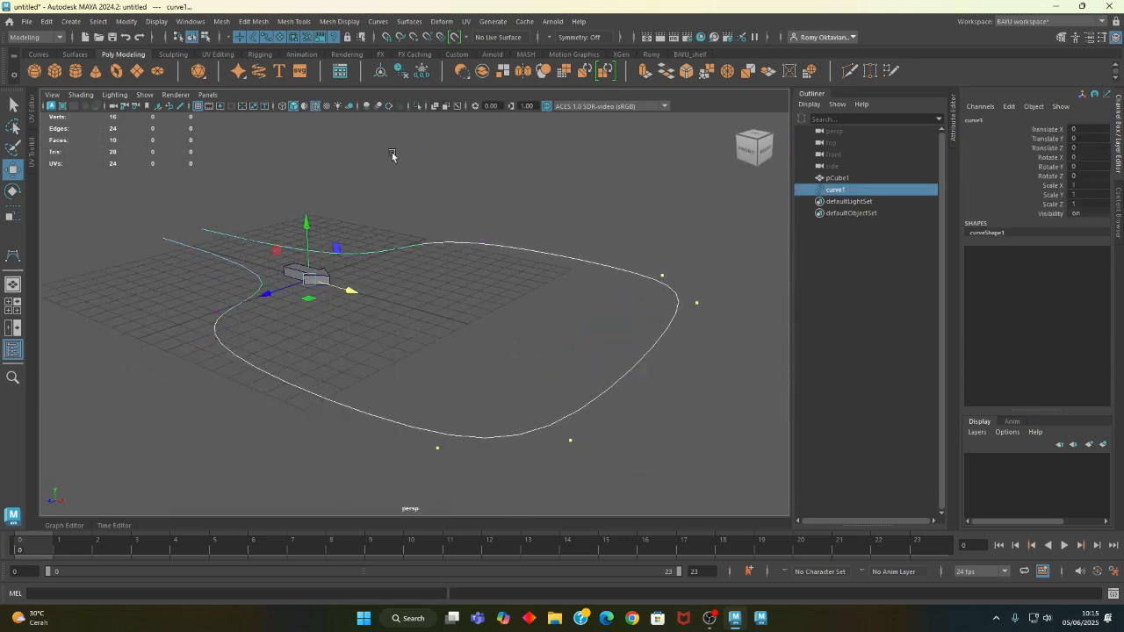
left_click(394, 163)
left_click(379, 406)
left_click(503, 457)
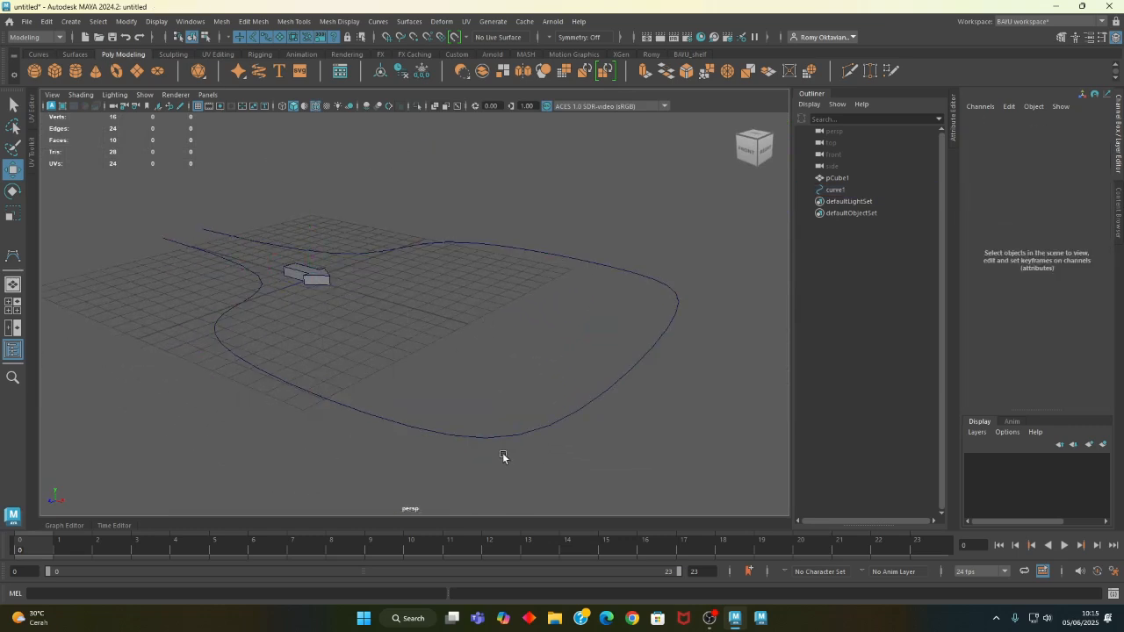
- Center the arrow's pivot and deselect it
left_click(297, 266)
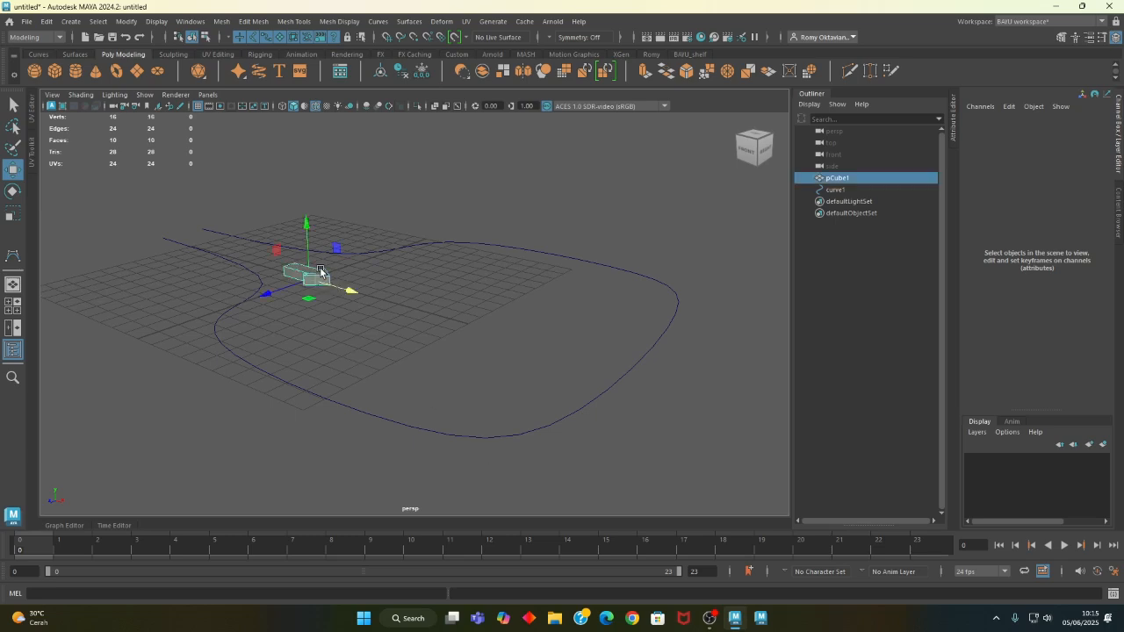
left_click(131, 24)
left_click(152, 112)
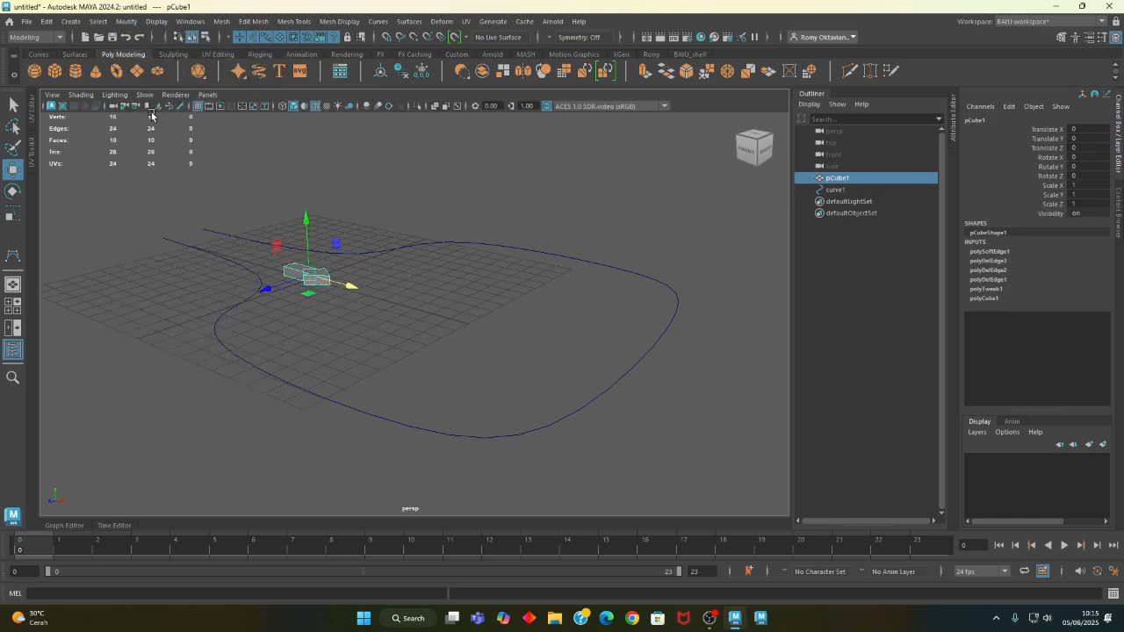
left_click(514, 184)
left_click(542, 252)
left_click(383, 333)
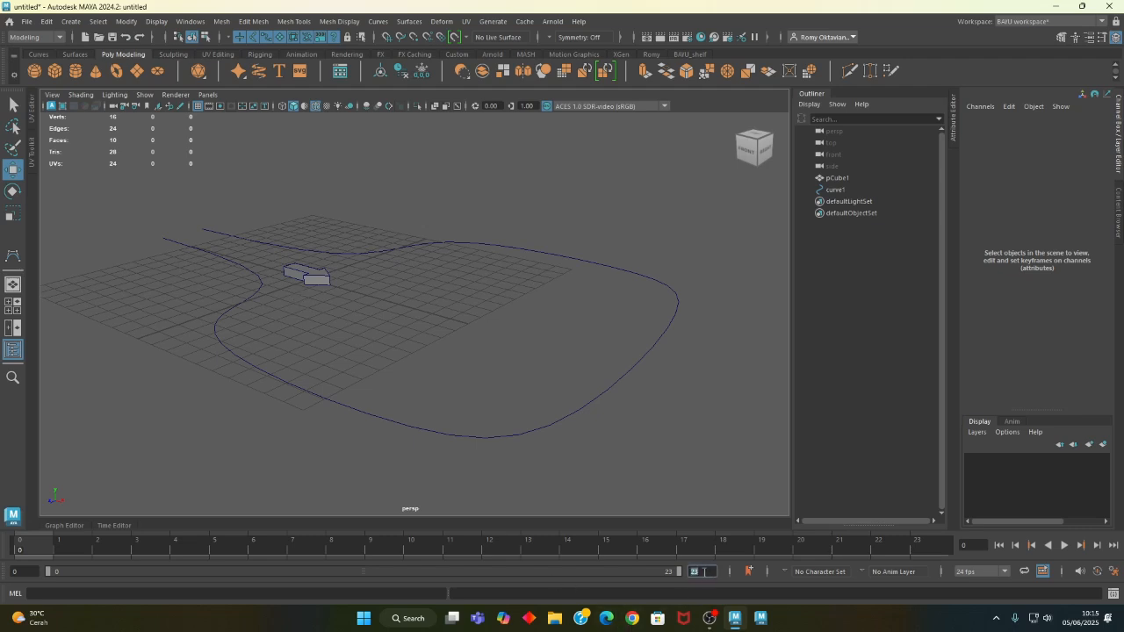
- Set the animation end frame to 100 and extend the playback range to frame 100
type("100")
key("Return")
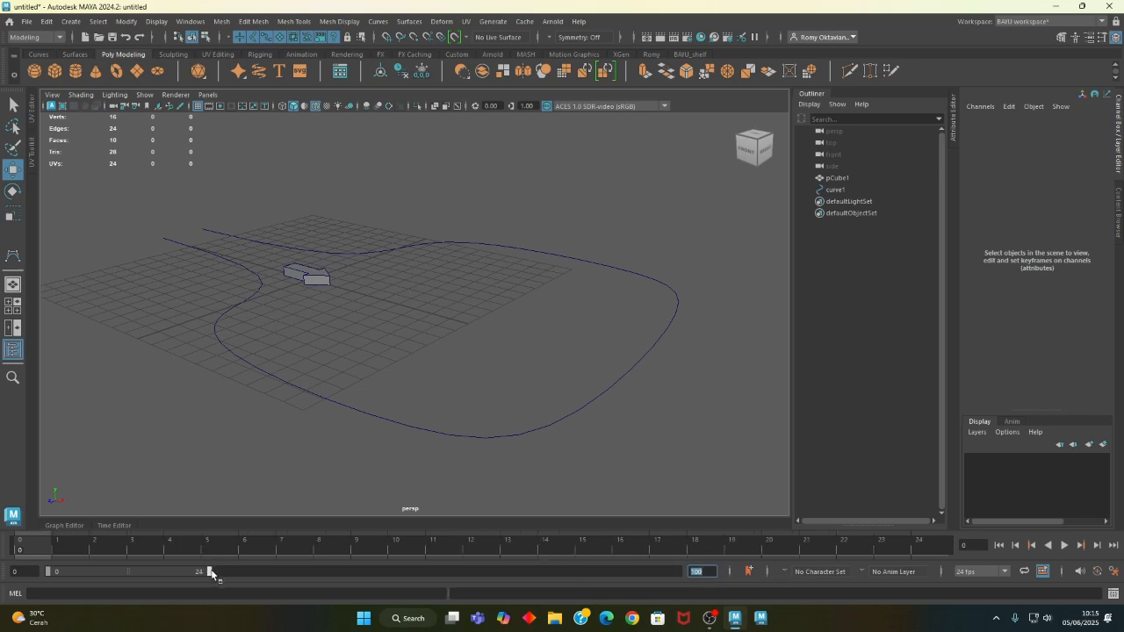
left_click_drag(208, 571, 780, 586)
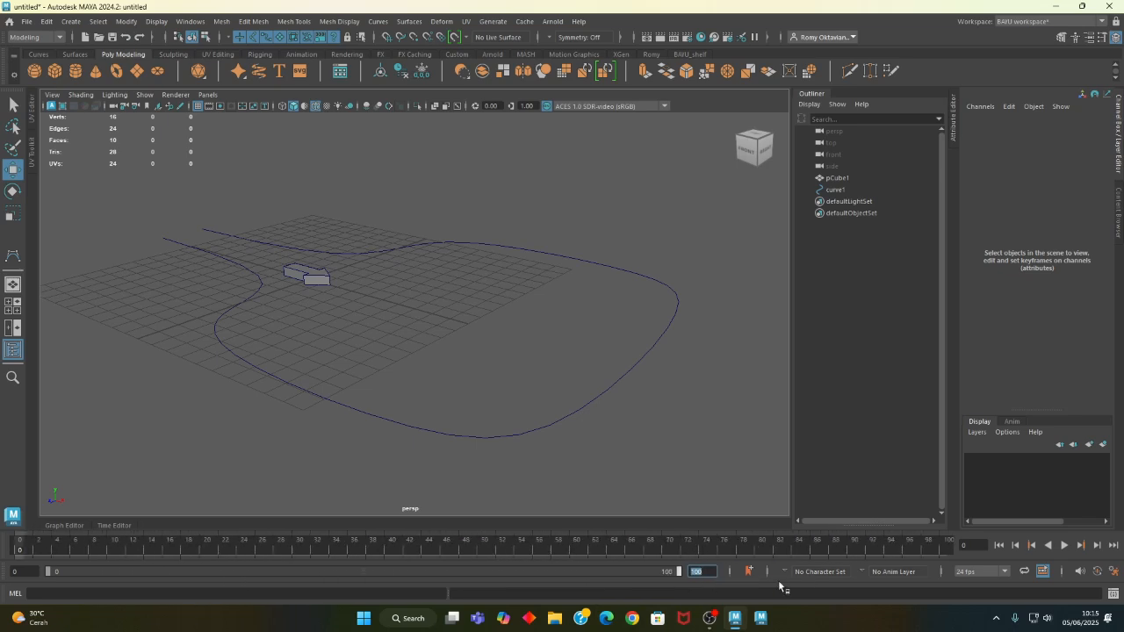
- Set the time slider framerate to 25 fps in the preferences, save them, and set the animation end frame to 100 again
left_click(191, 22)
mouse_move(281, 151)
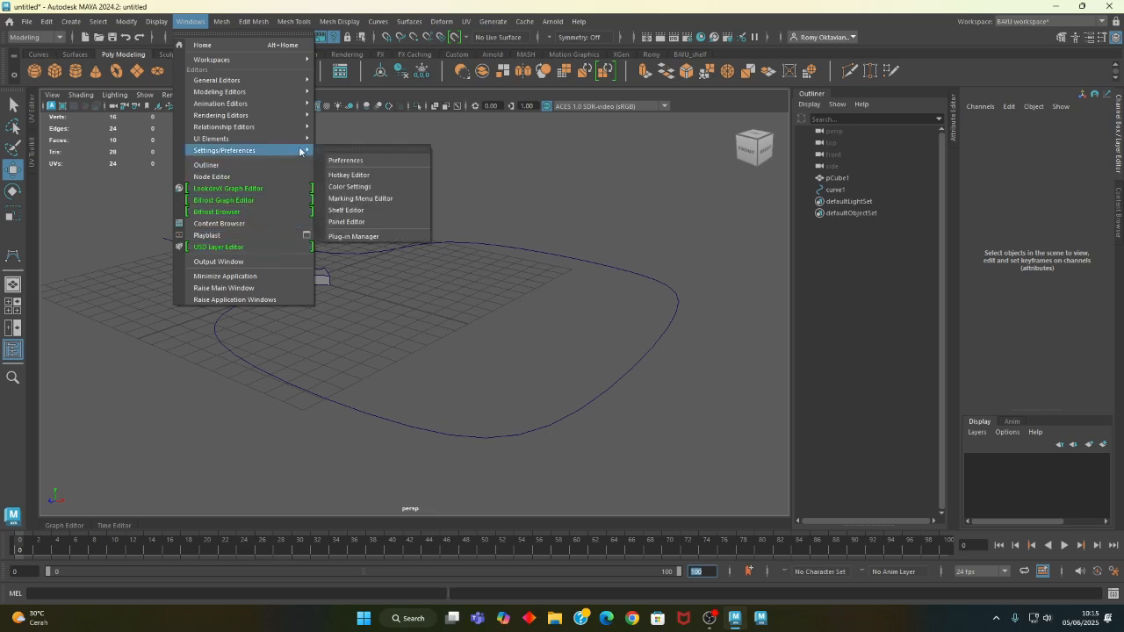
left_click(361, 160)
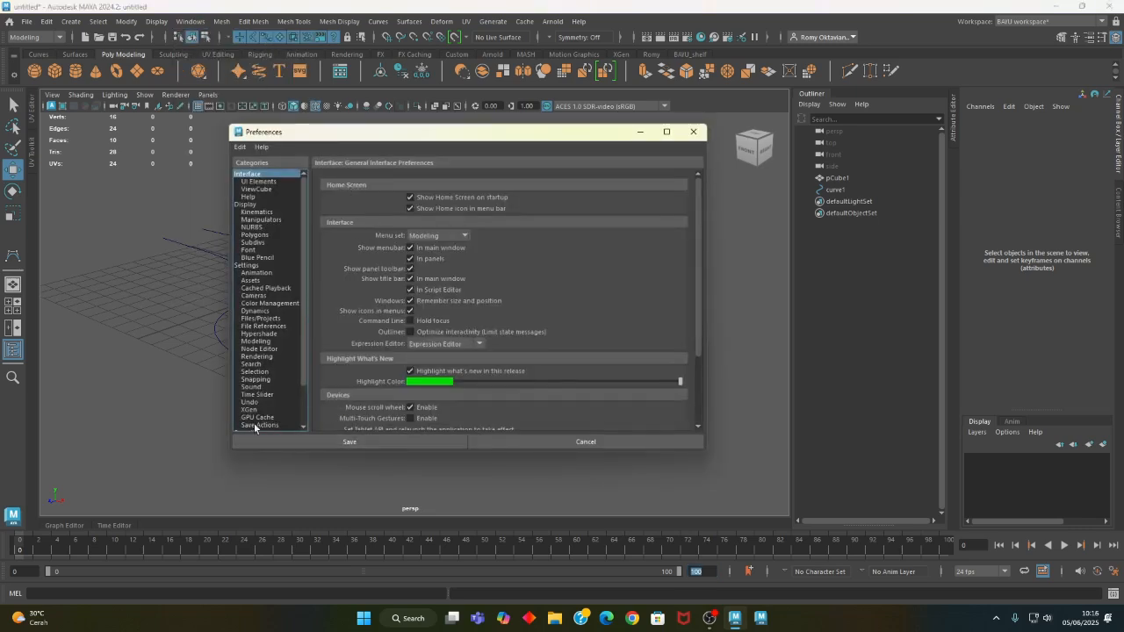
left_click(257, 394)
left_click(457, 197)
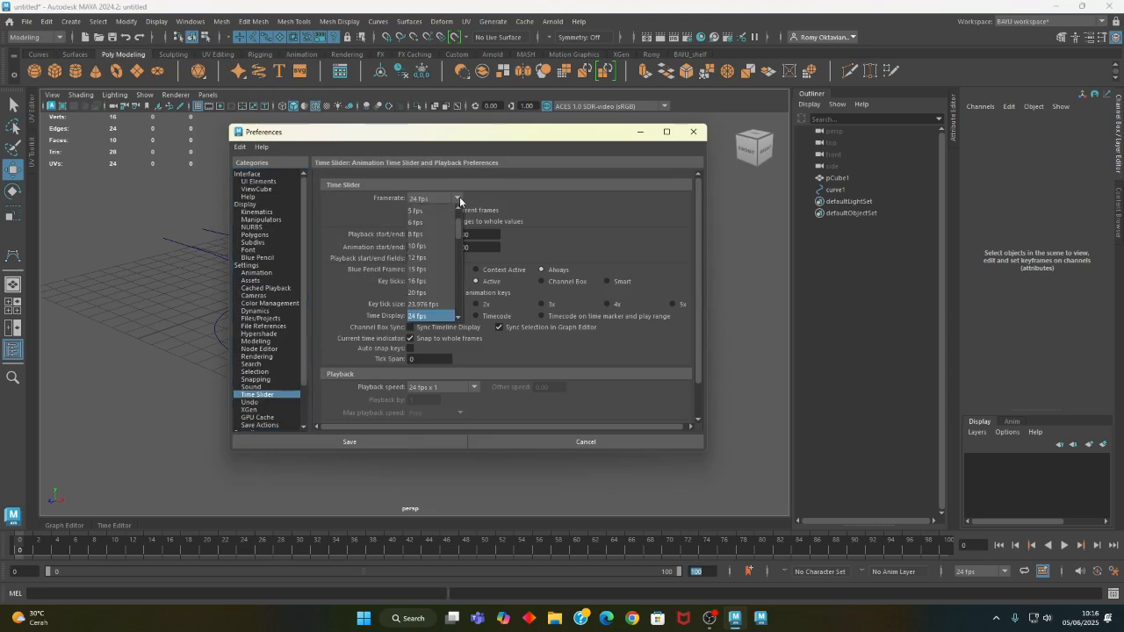
left_click(457, 316)
left_click(430, 315)
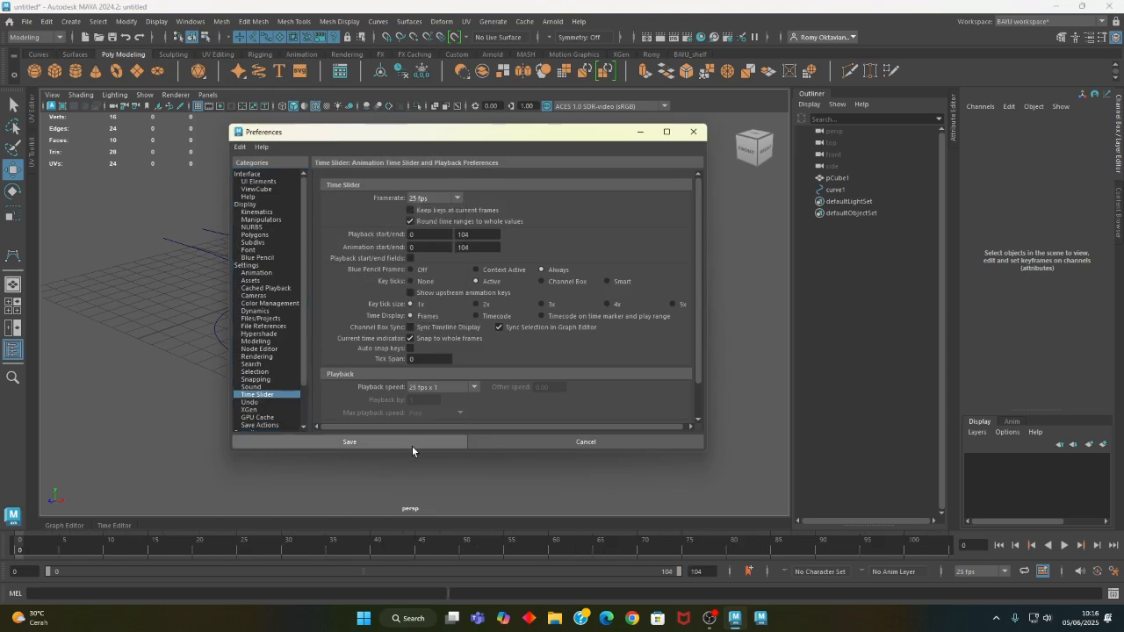
left_click(412, 443)
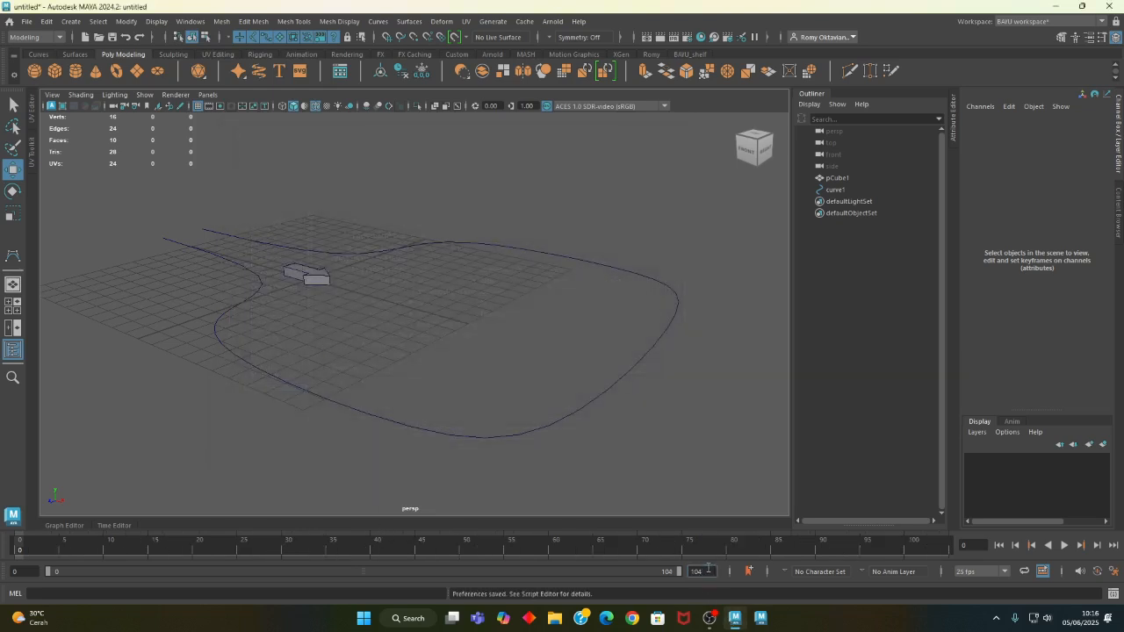
key("Return")
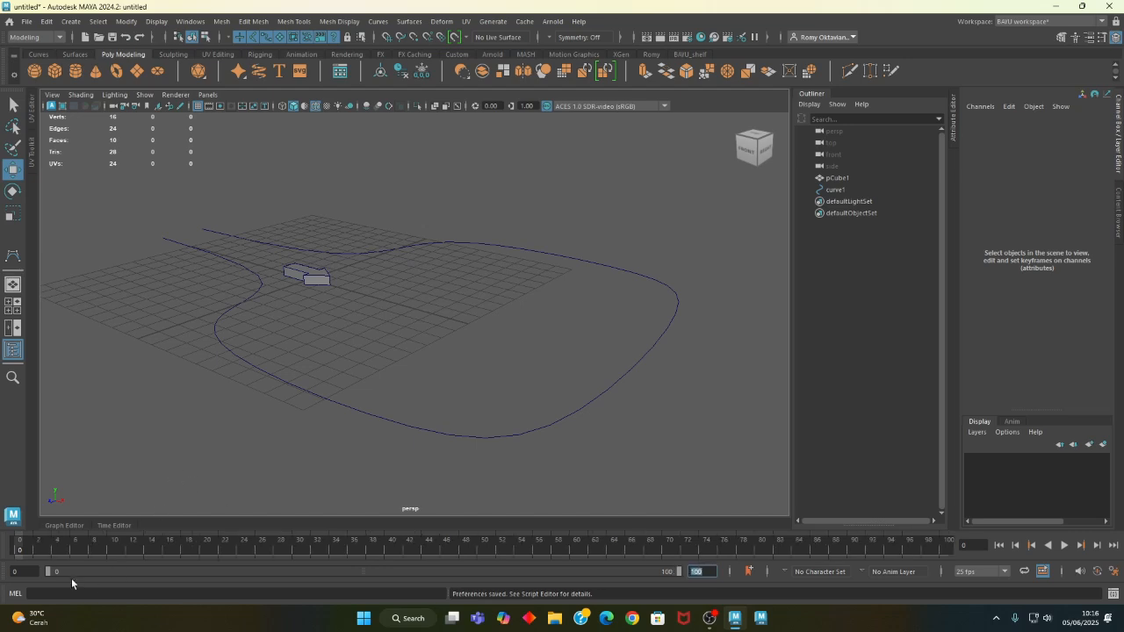
key("alt+v")
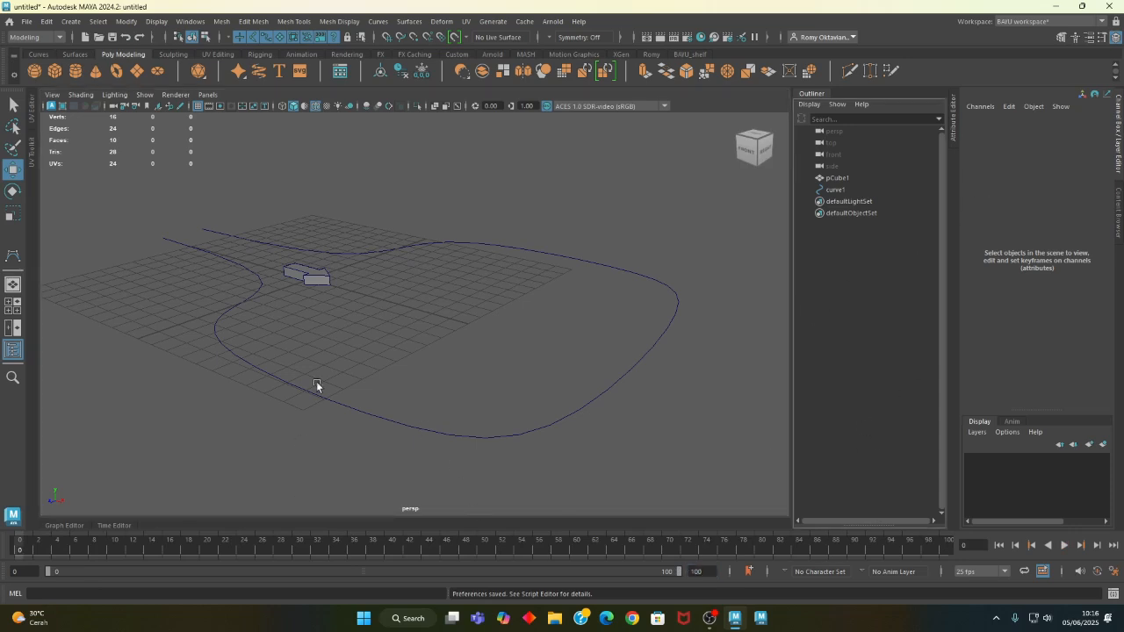
- Select the arrow and add the curve to the selection
left_click(308, 279)
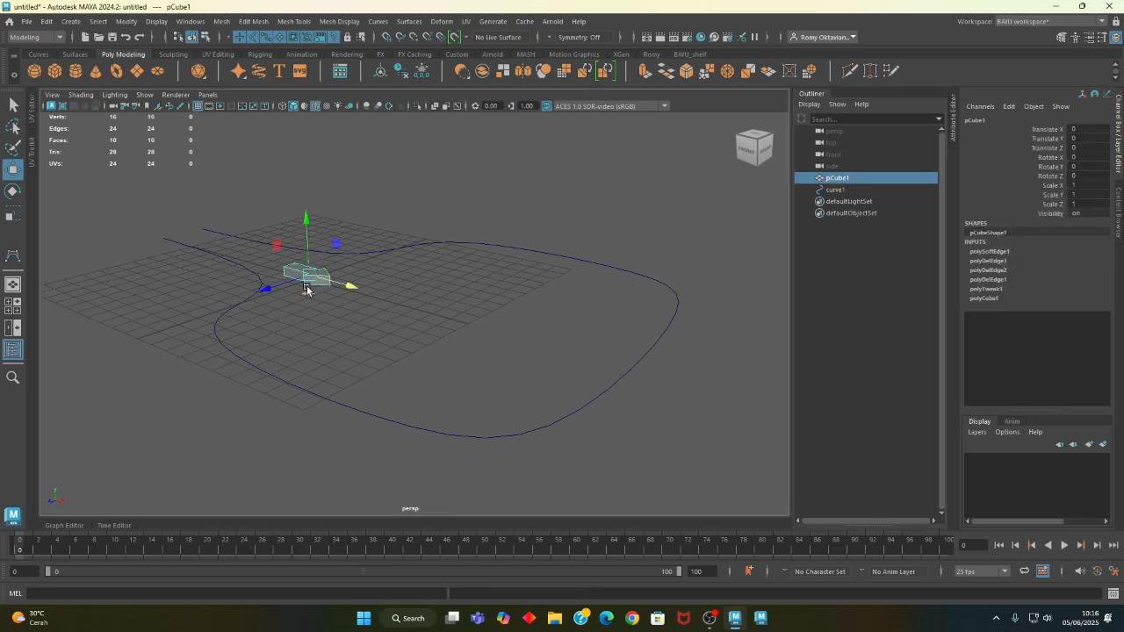
left_click(485, 242, "shift")
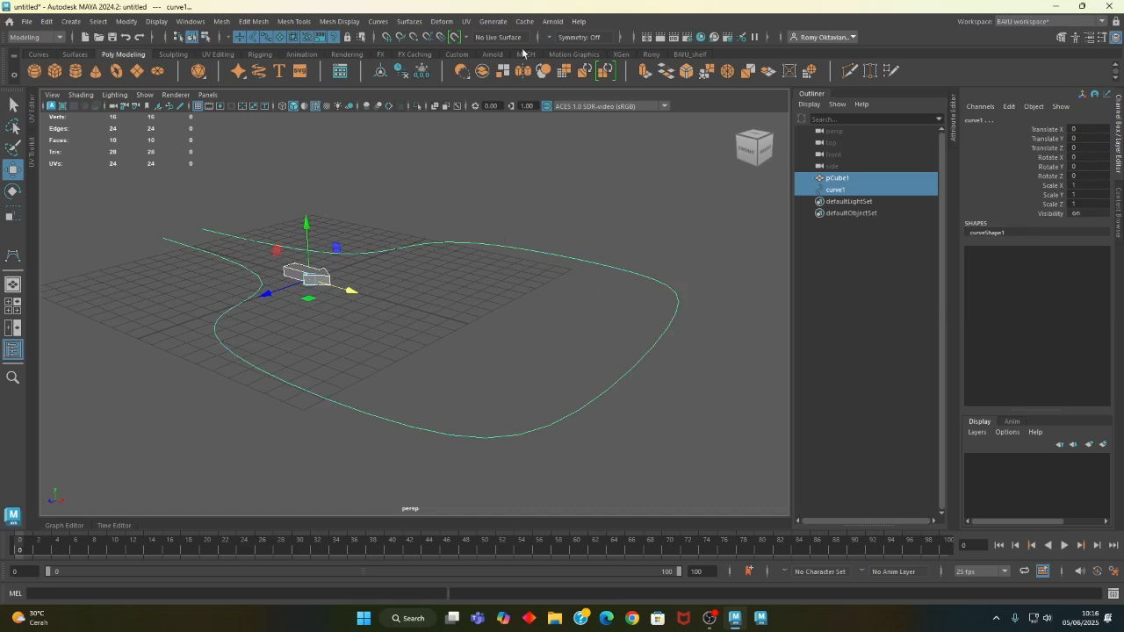
left_click(439, 23)
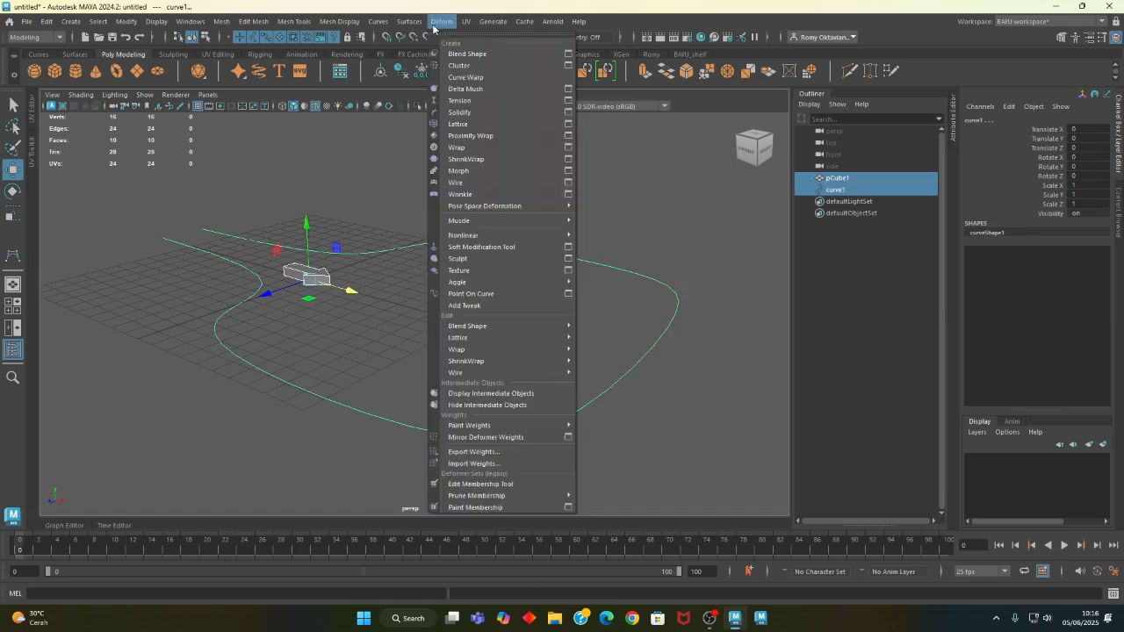
mouse_move(499, 285)
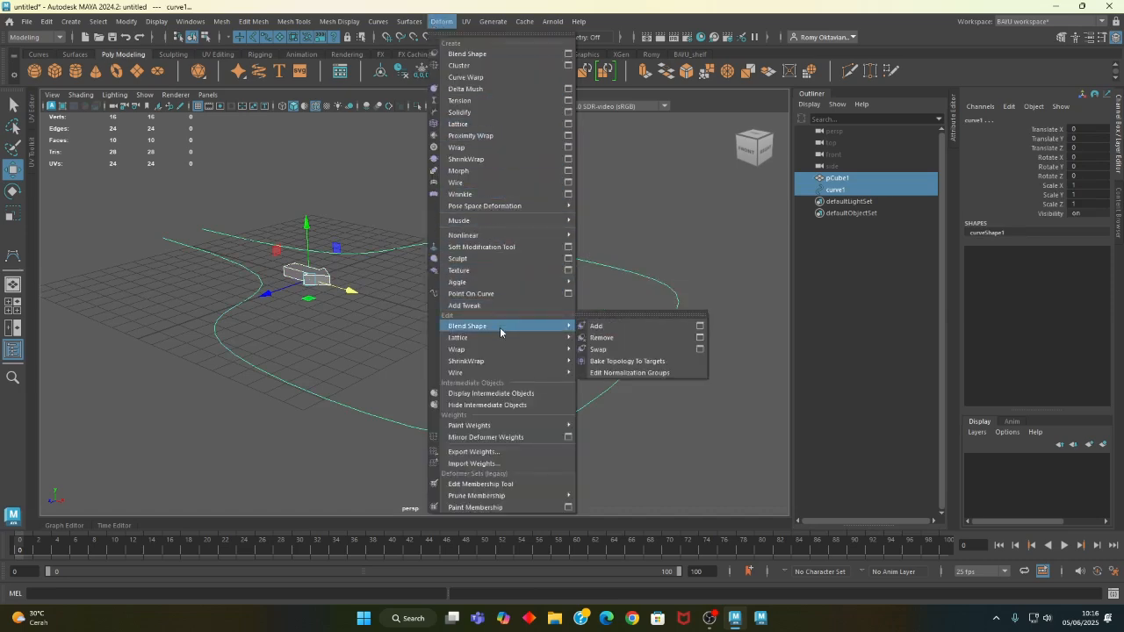
mouse_move(500, 339)
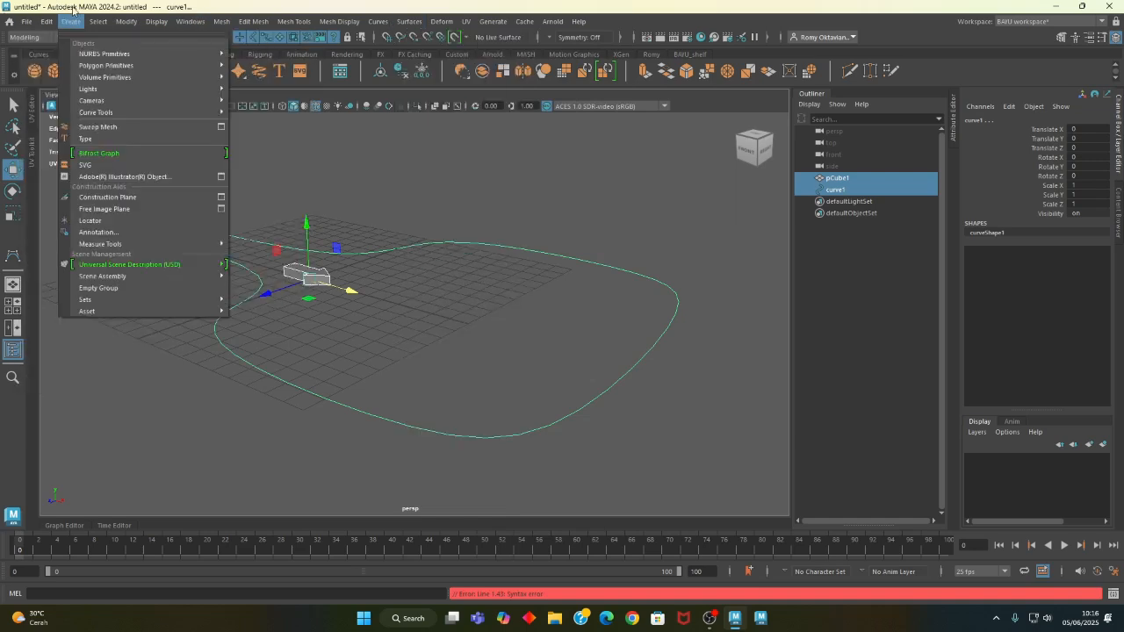
- Look up the motion path commands under the Rigging constraints, and switch to the Animation menu set
left_click(72, 8)
left_click(59, 37)
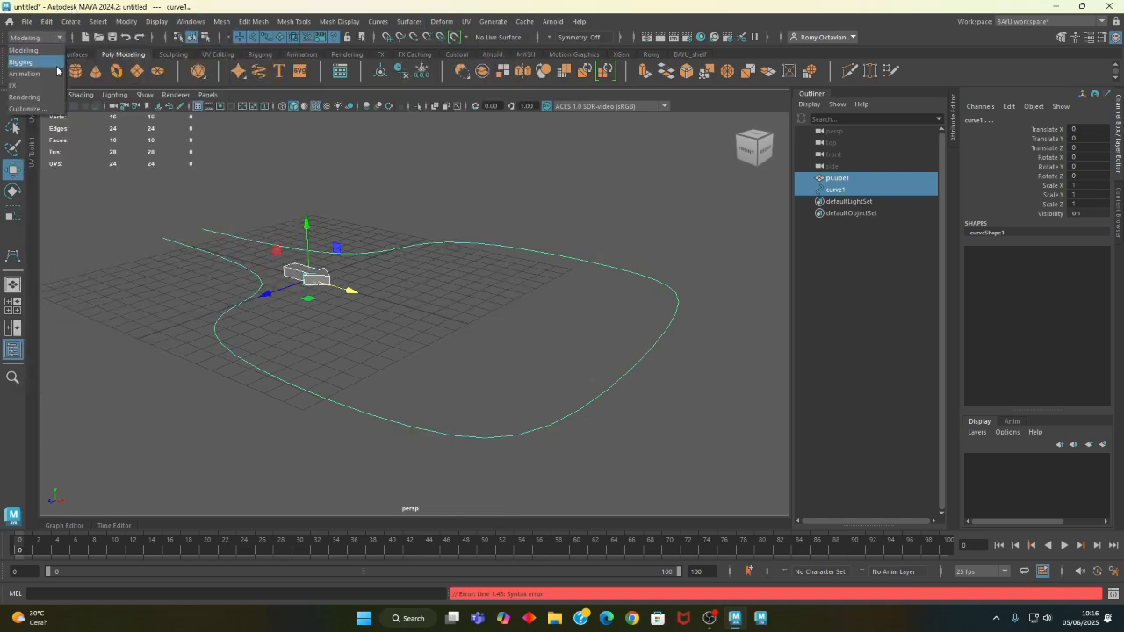
left_click(53, 63)
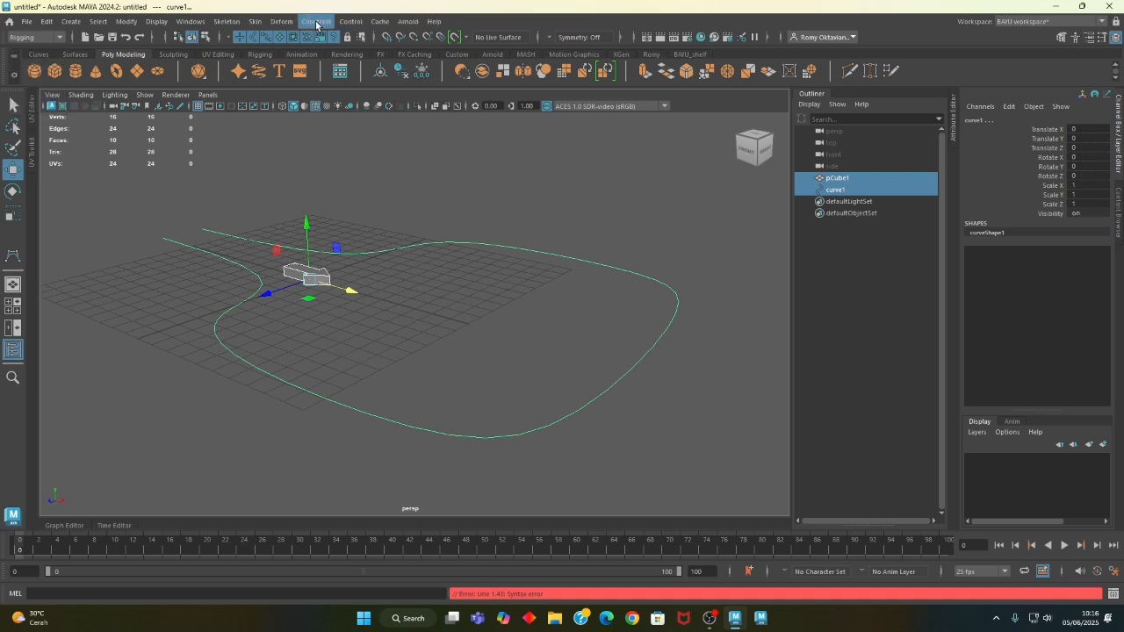
left_click(316, 22)
mouse_move(369, 139)
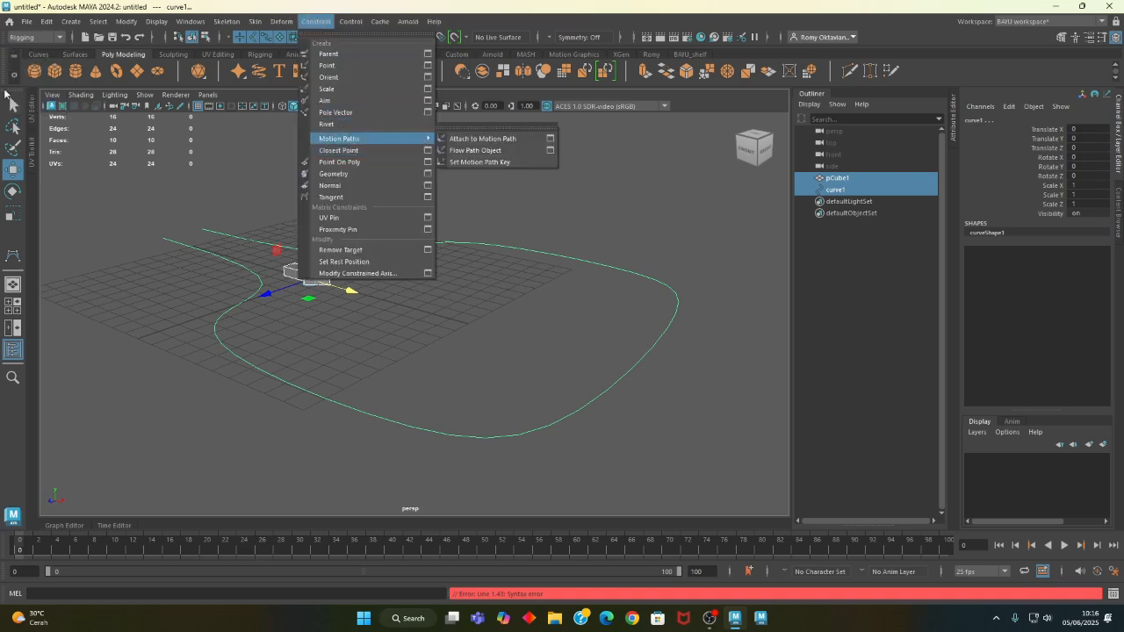
left_click(39, 39)
left_click(37, 73)
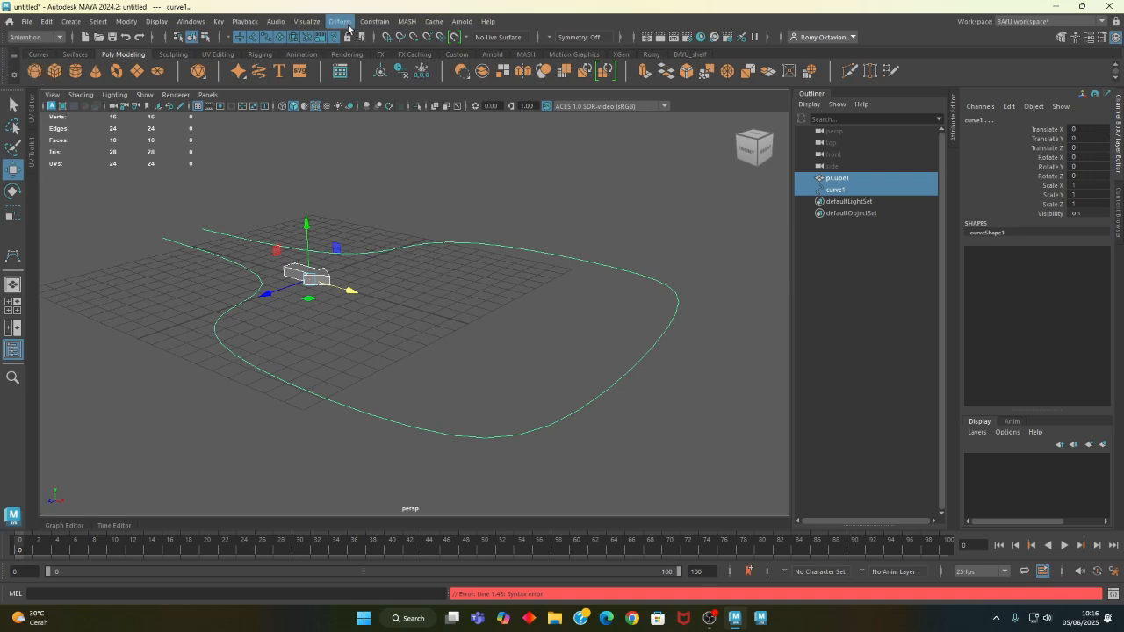
- Open the Attach to Motion Path options, try the other time range modes, and set the time range back to Time Slider
left_click(340, 21)
mouse_move(371, 25)
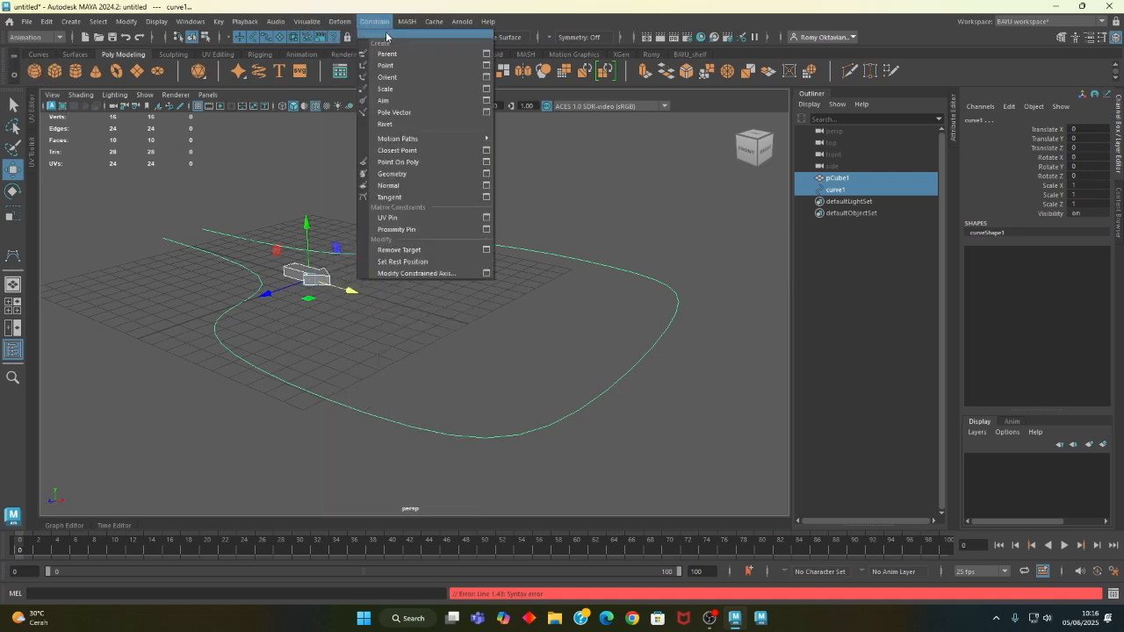
mouse_move(438, 138)
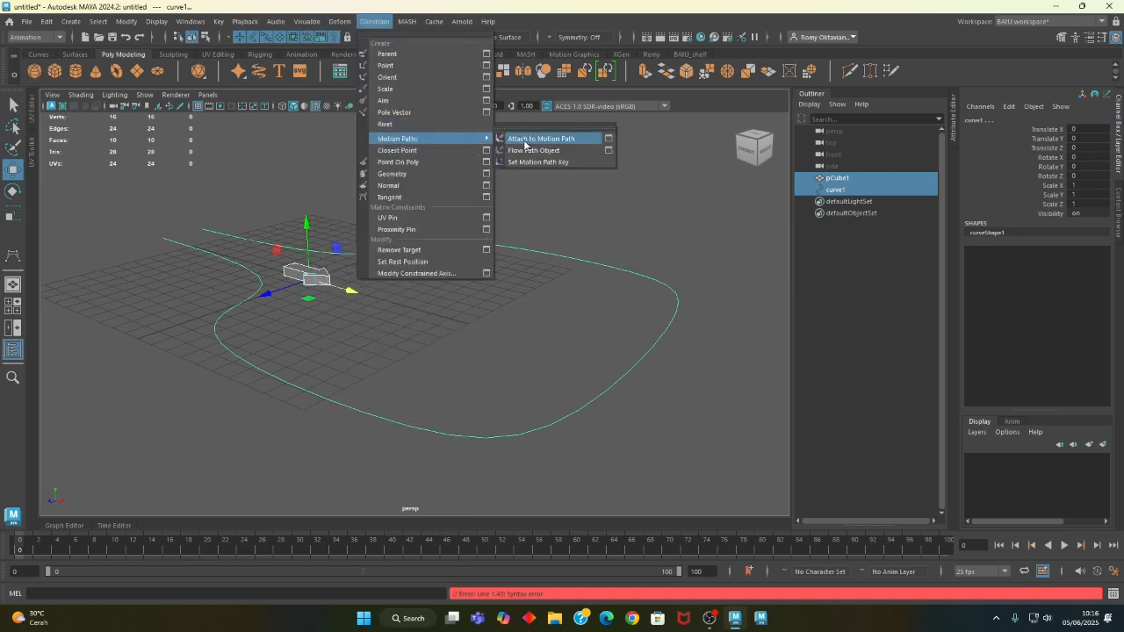
left_click(607, 142)
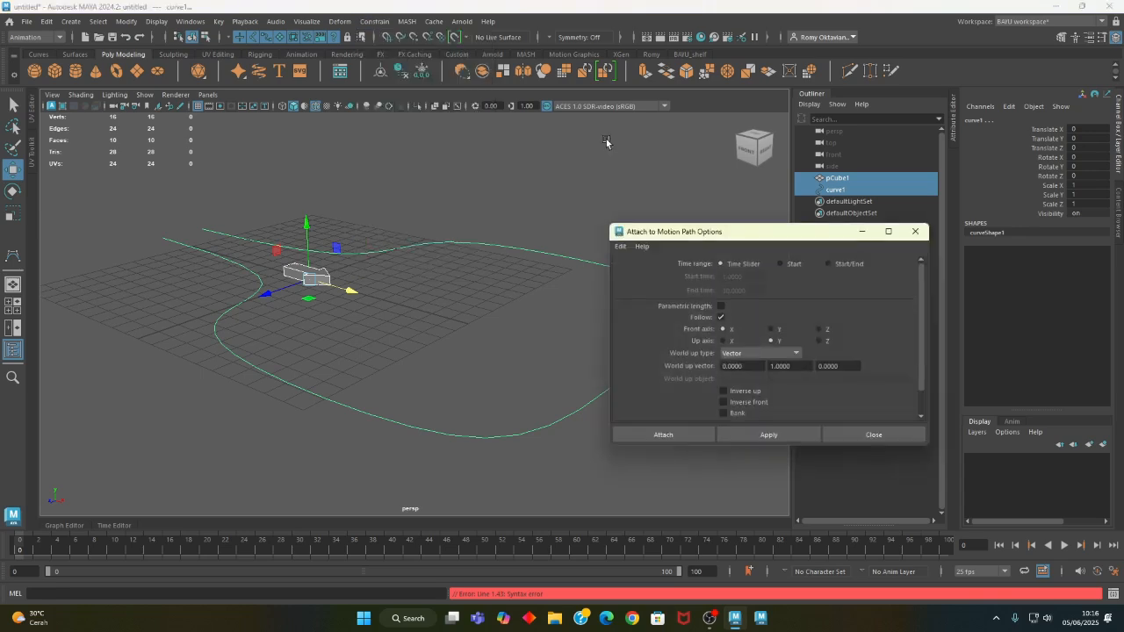
left_click_drag(714, 236, 542, 141)
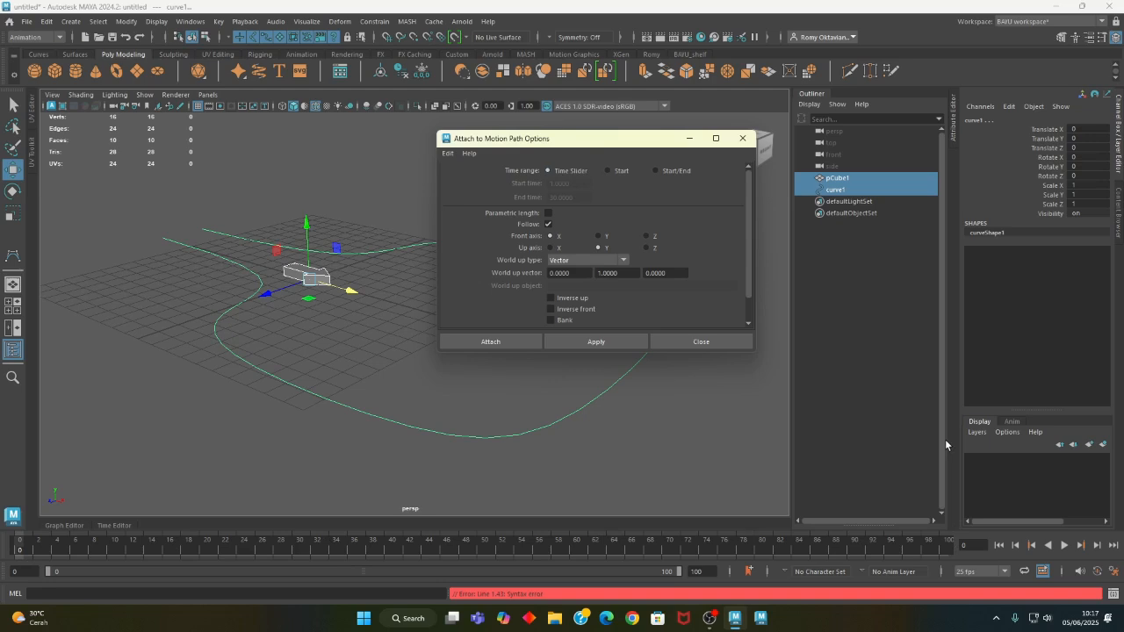
left_click(608, 171)
left_click(673, 173)
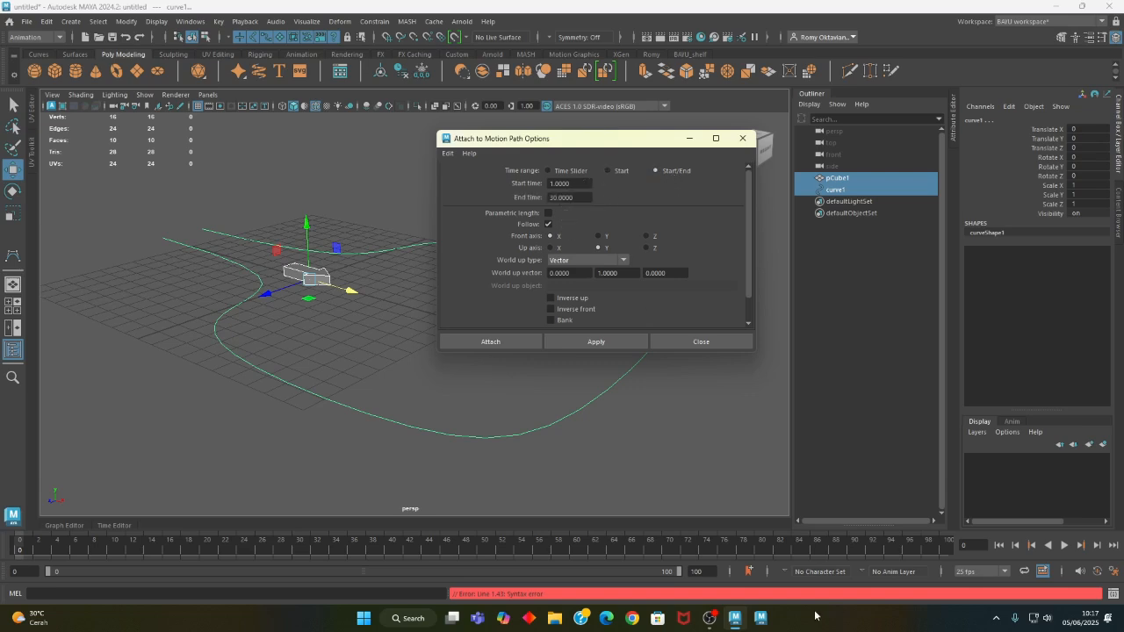
left_click(556, 172)
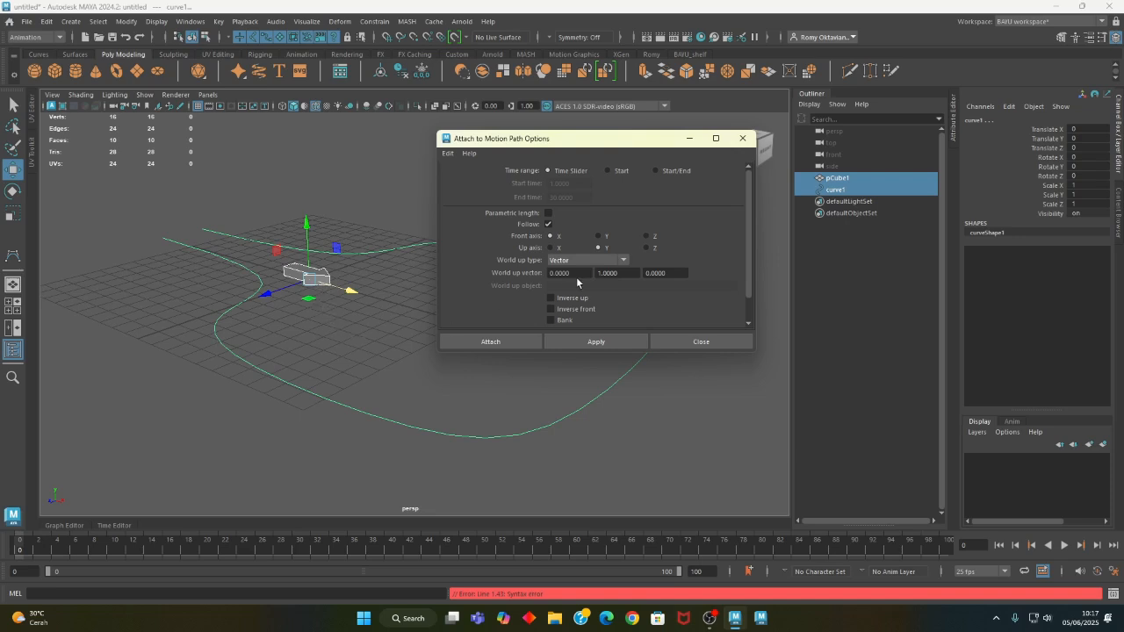
- Select only the arrow and go through the X, Y and Z components of the world up vector in the motion path options
left_click(346, 314)
left_click(311, 277)
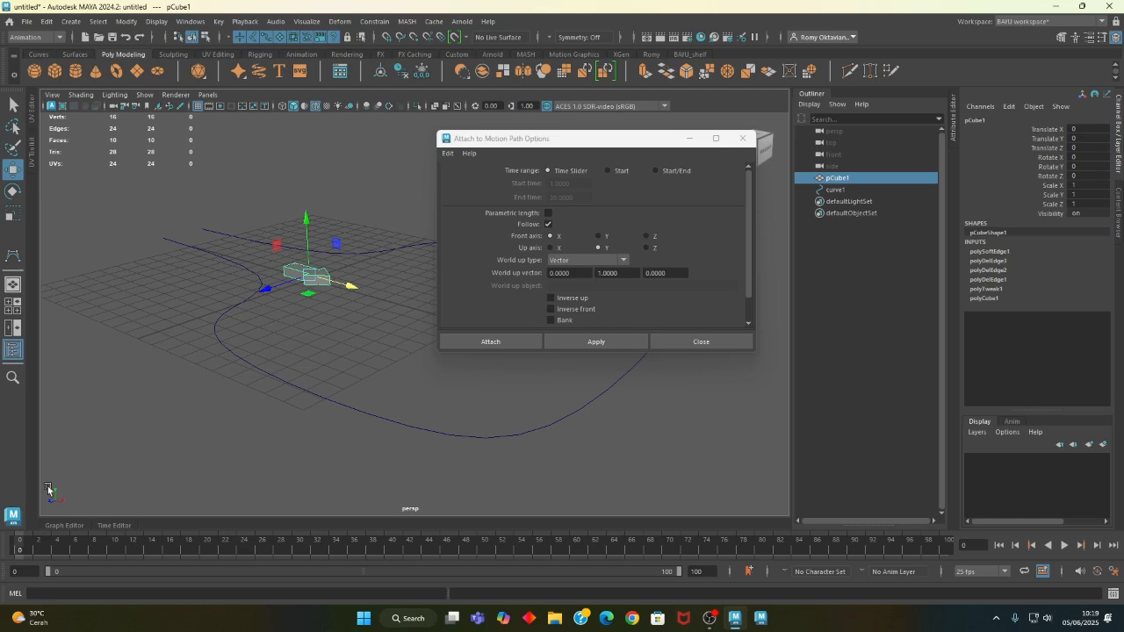
left_click_drag(635, 272, 595, 275)
left_click(581, 273)
left_click(666, 273)
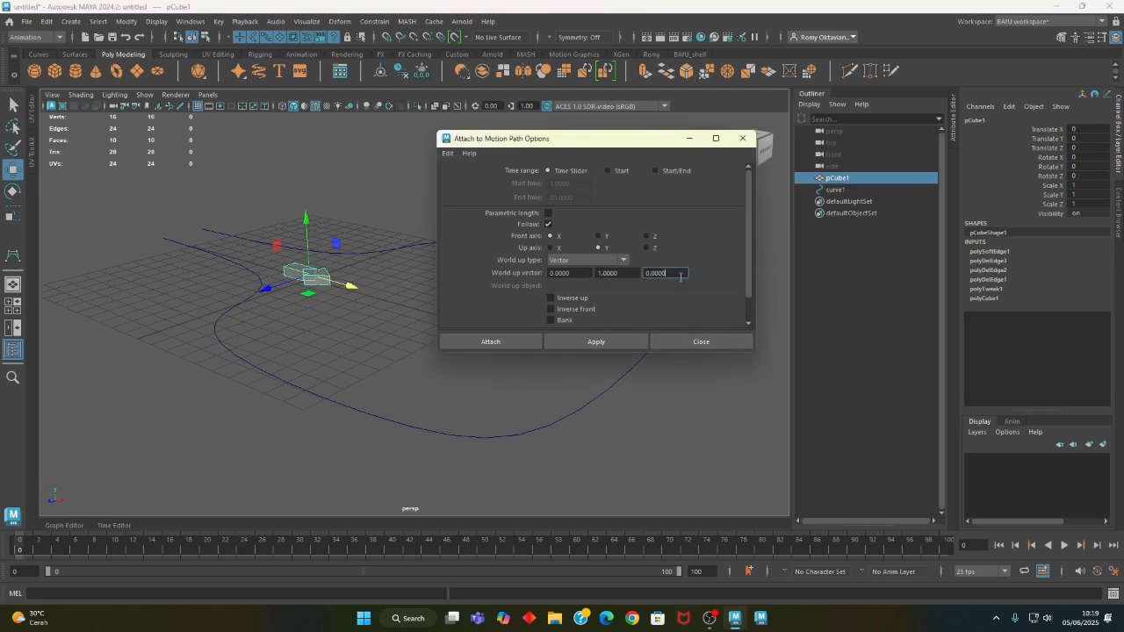
left_click(579, 273)
left_click(618, 273)
left_click(684, 274)
left_click(578, 277)
left_click(618, 273)
left_click(686, 274)
- Add the curve to the selected arrow and attach the arrow to the curve as its motion path
left_click_drag(665, 355, 669, 425)
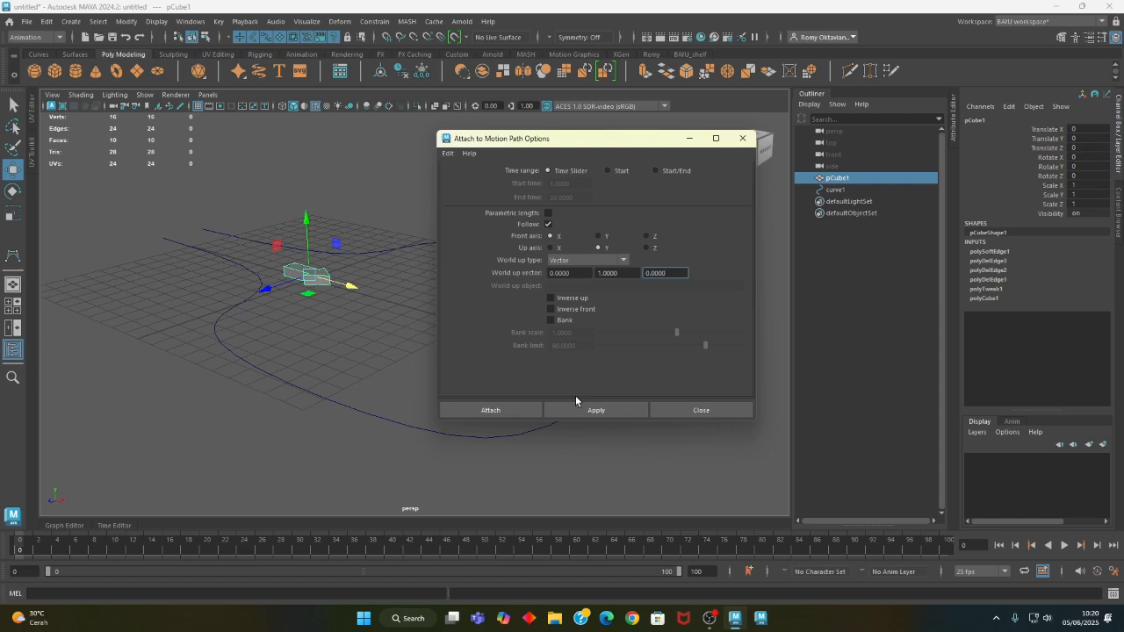
left_click(503, 409)
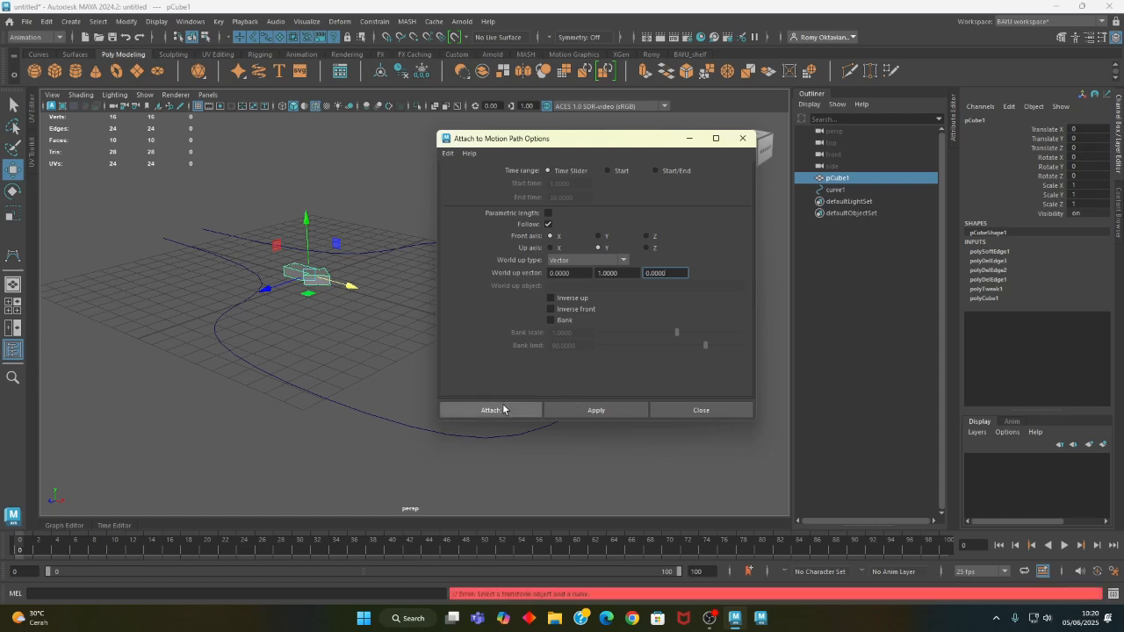
left_click(330, 379, "shift")
left_click(506, 409)
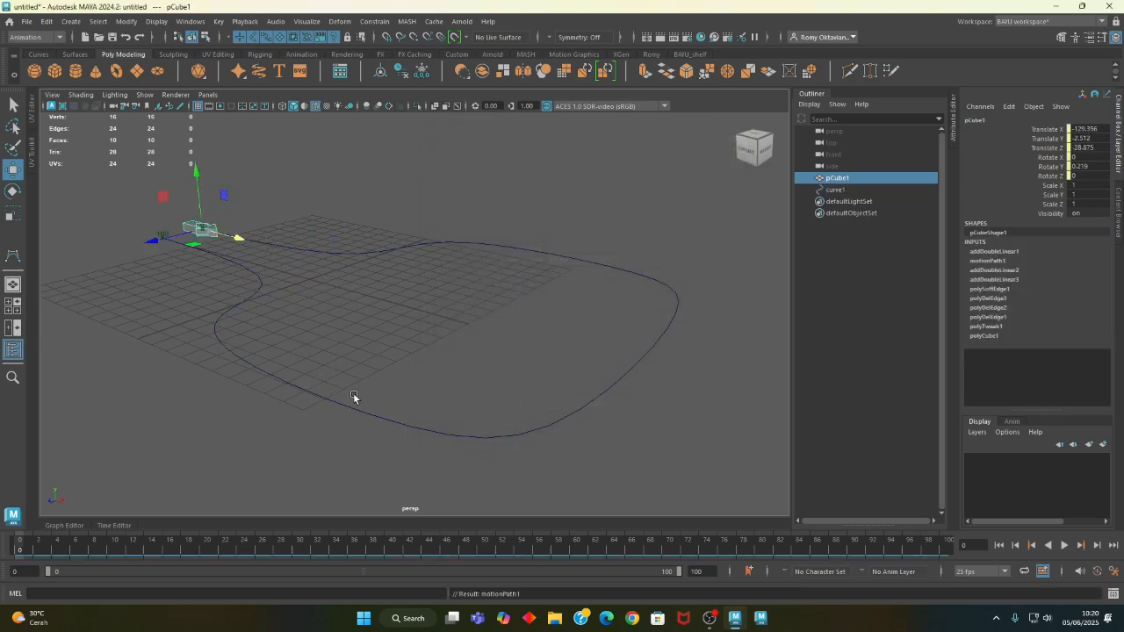
- Play back the arrow's movement along the curve, and open the attributes of its motionPath1 node
left_click(1064, 545)
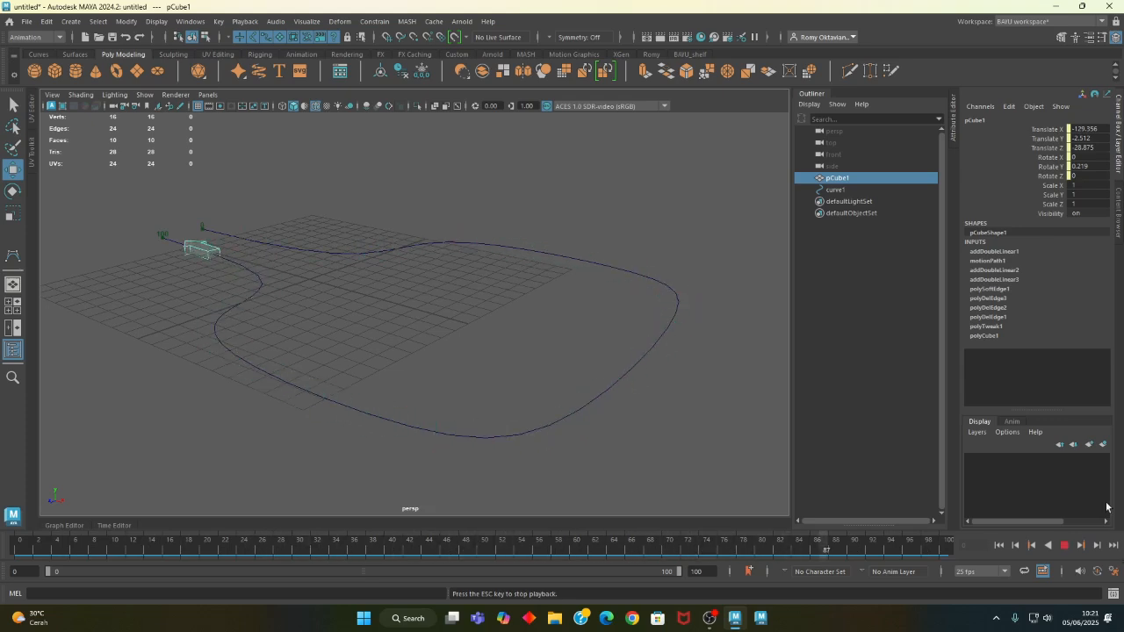
left_click(1066, 545)
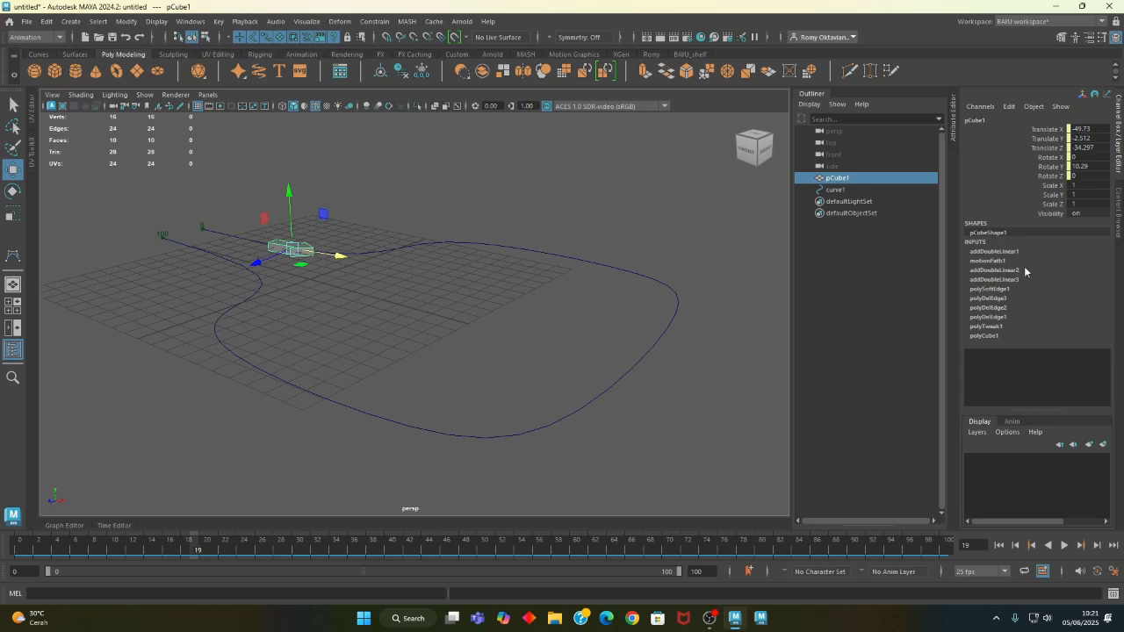
left_click(993, 260)
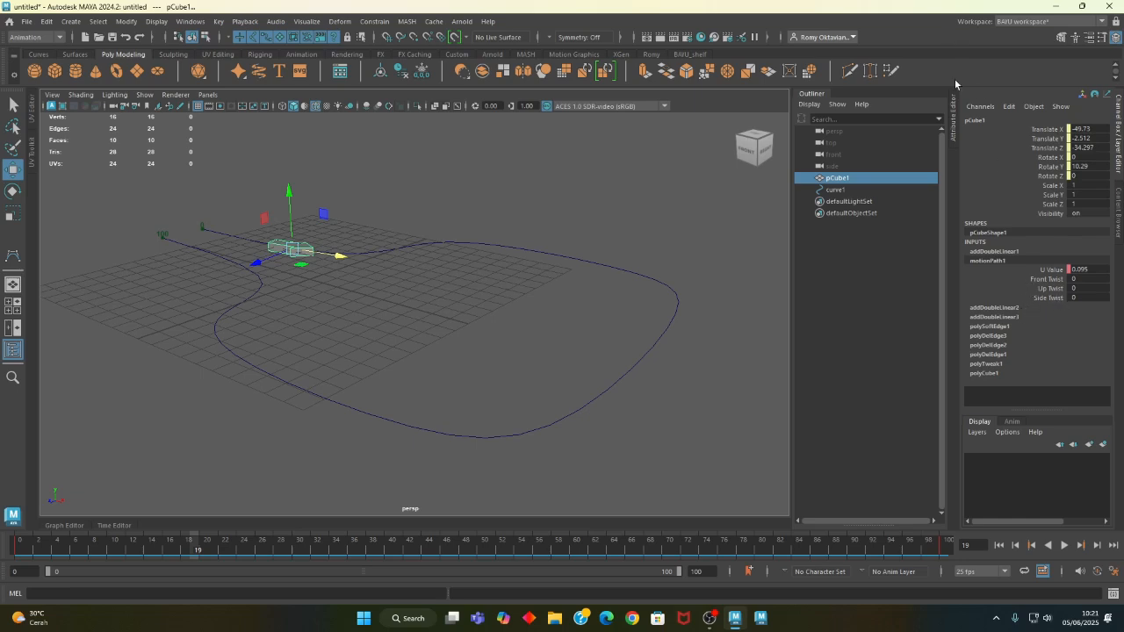
left_click(952, 132)
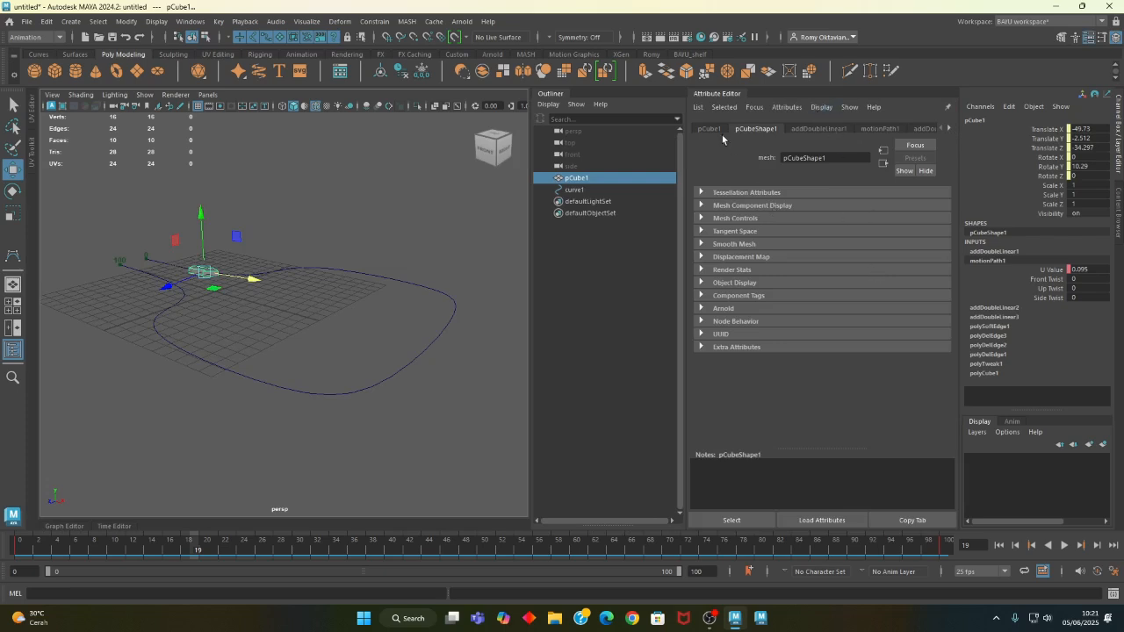
left_click(881, 129)
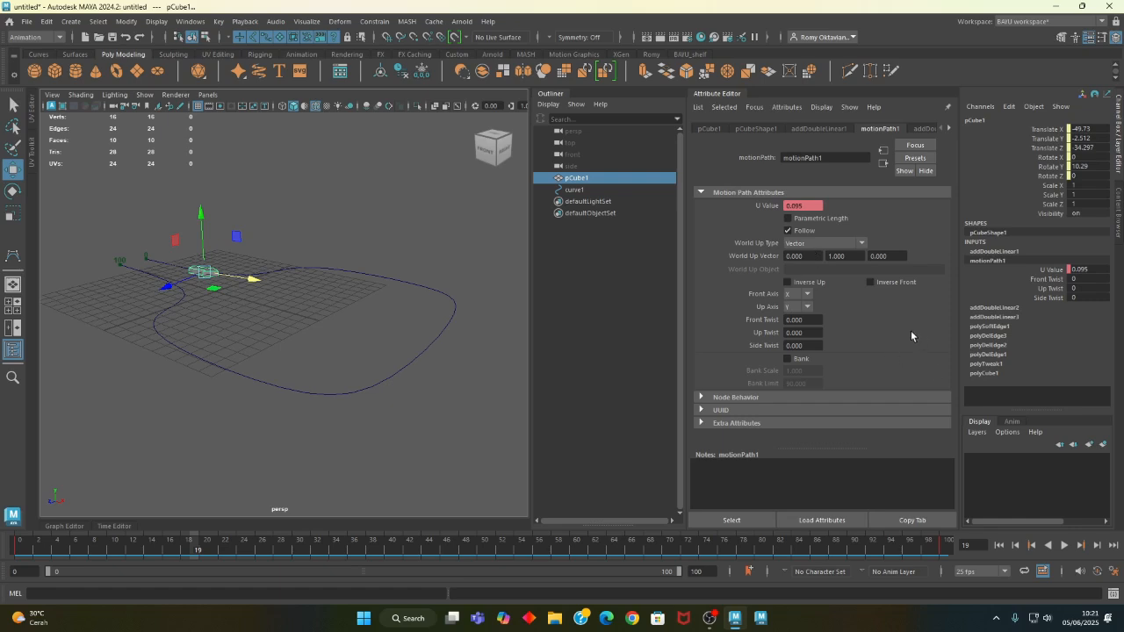
- Enable Bank on the arrow's motion path and compare the playback without and with banking
left_click(789, 360)
left_click(790, 359)
left_click(1064, 546)
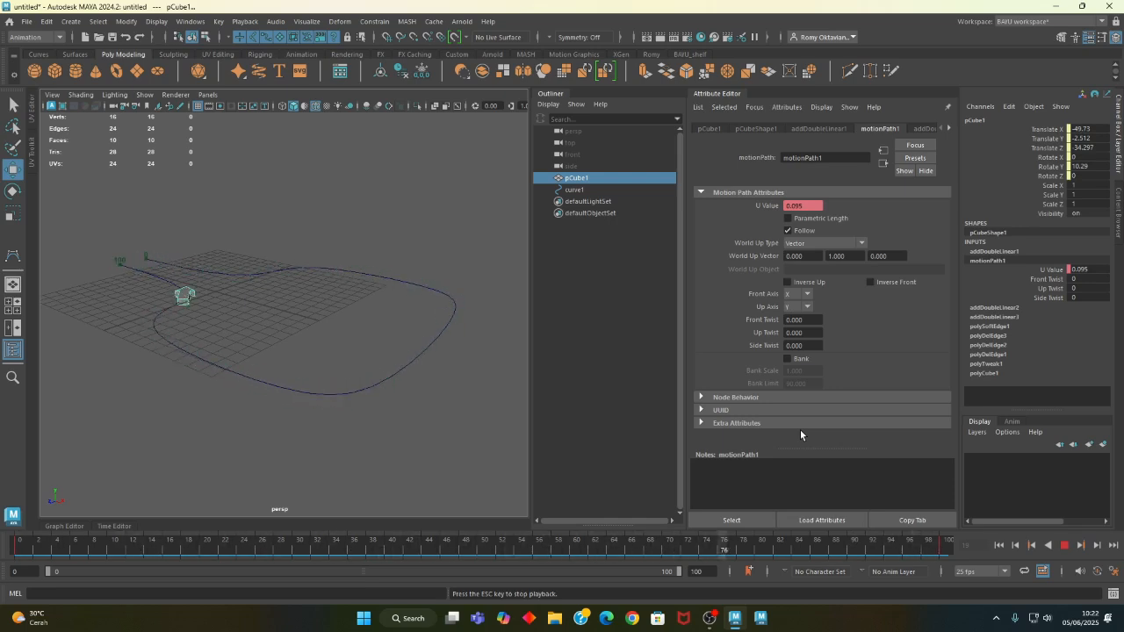
left_click(799, 359)
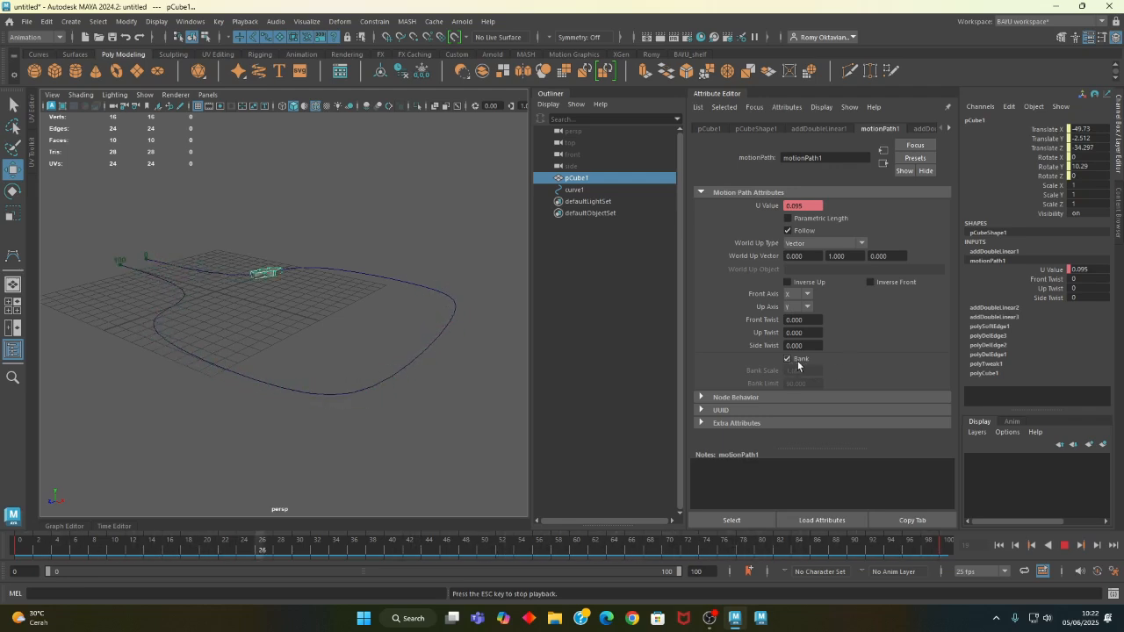
left_click(1064, 546)
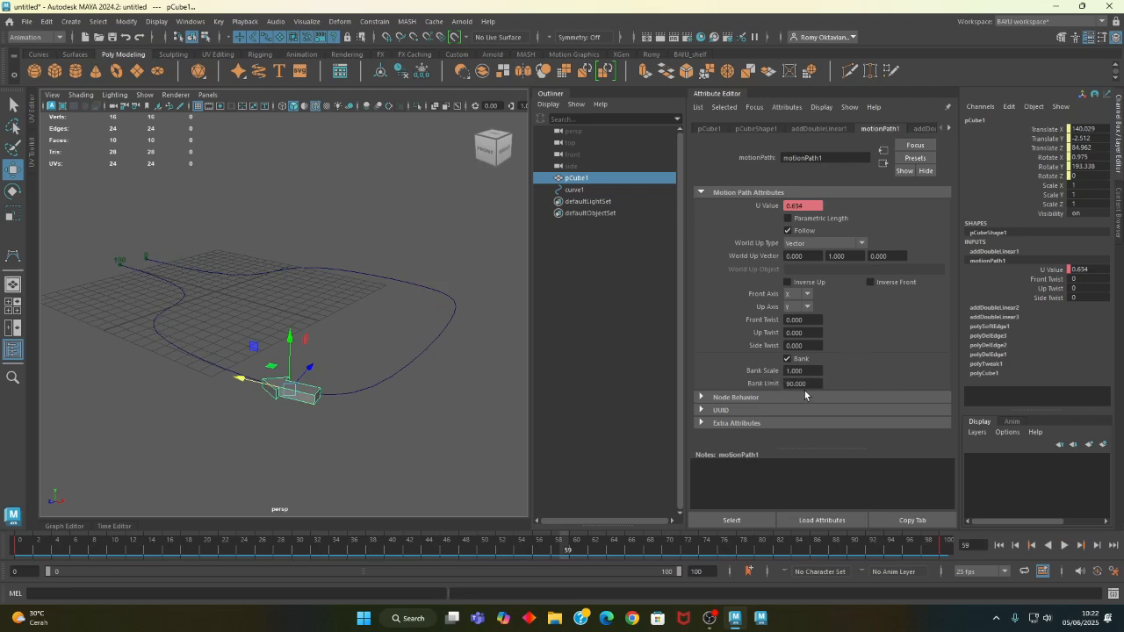
left_click(1064, 545)
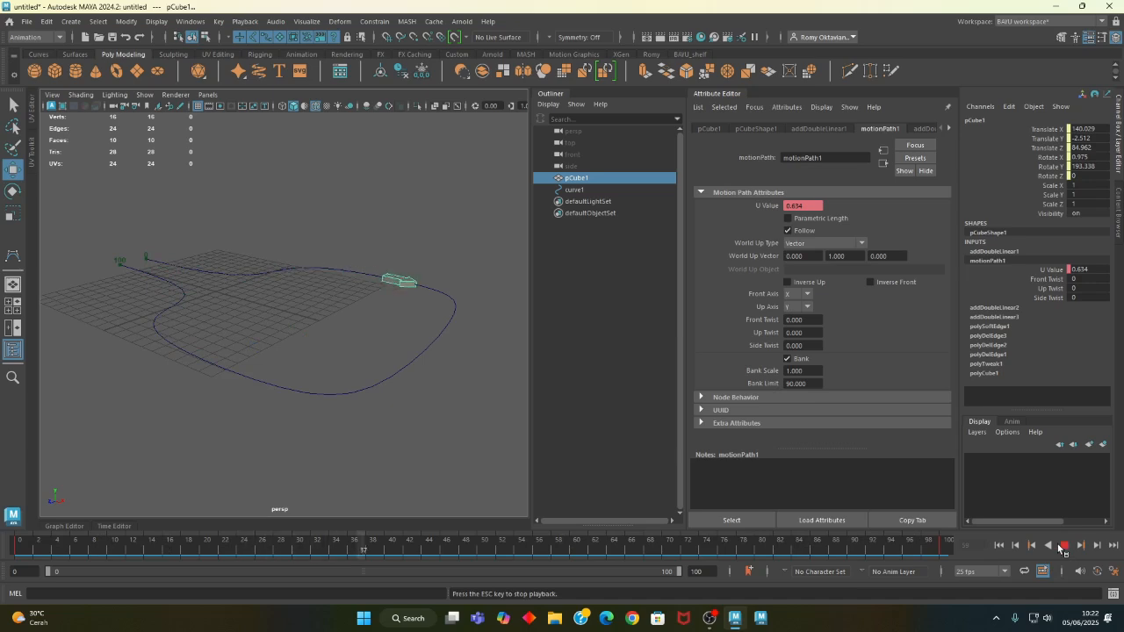
- Try Bank Scale values of 5 and 15 on the motion path while playing the animation
double_click(808, 371)
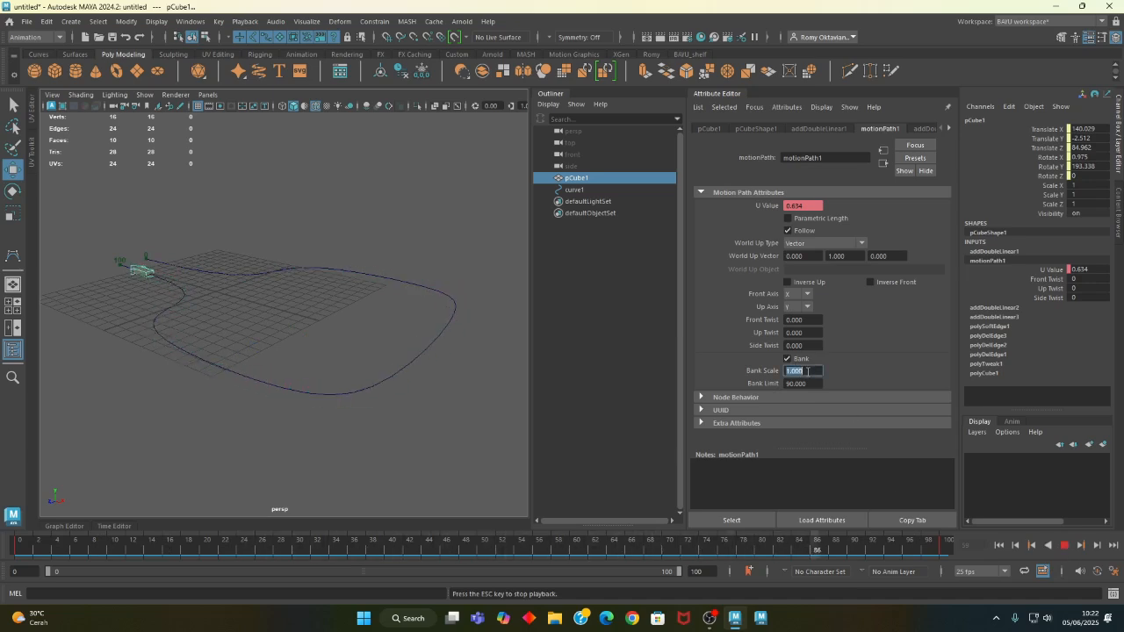
type("5")
key("Return")
left_click(1064, 545)
left_click(1064, 546)
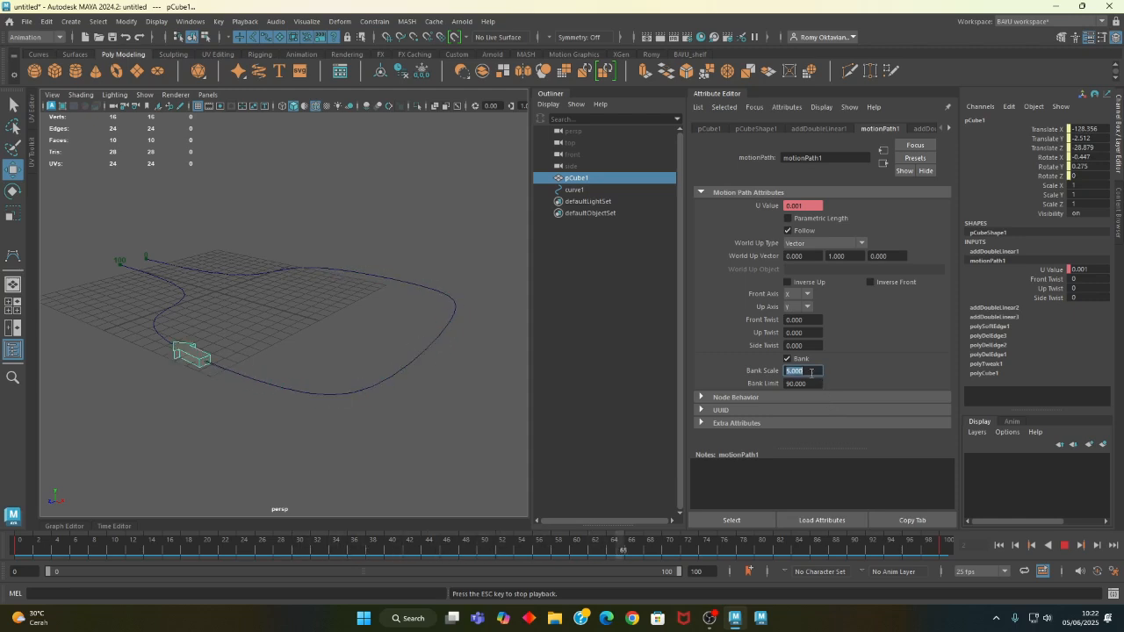
type("15")
key("Return")
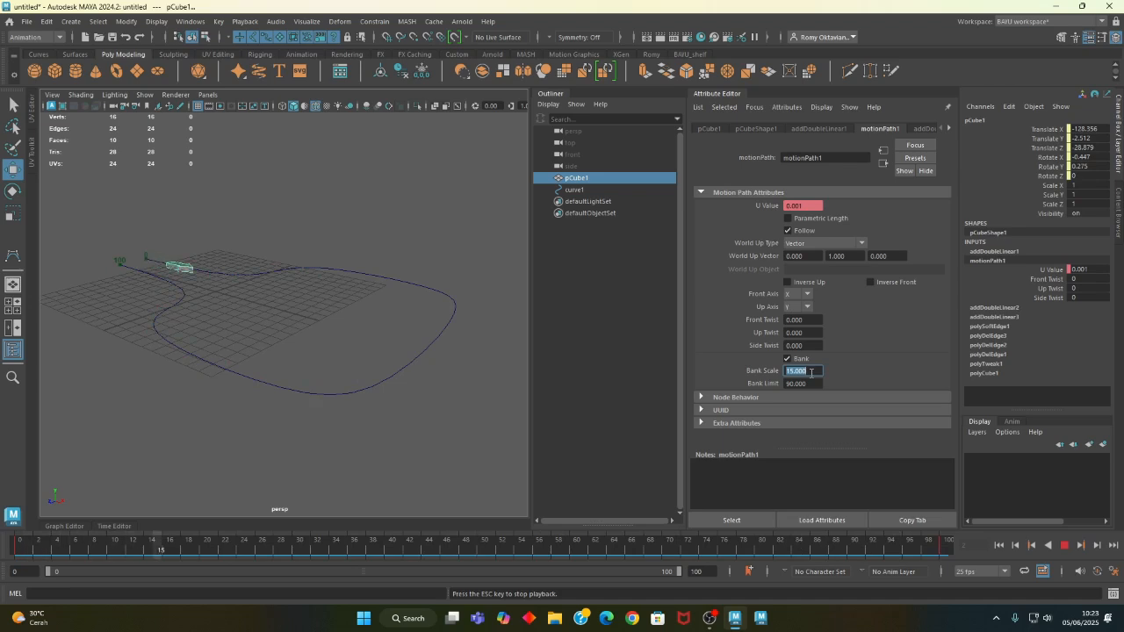
- Set the motion path's Bank Scale to 10 and stop the playback
type("1")
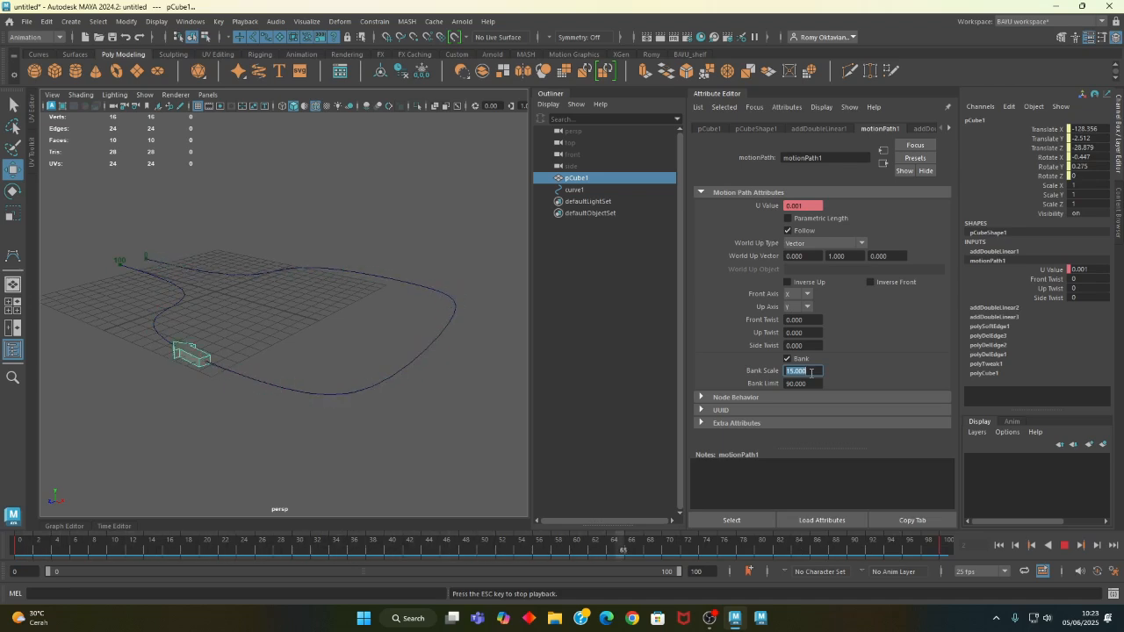
type("0")
key("Return")
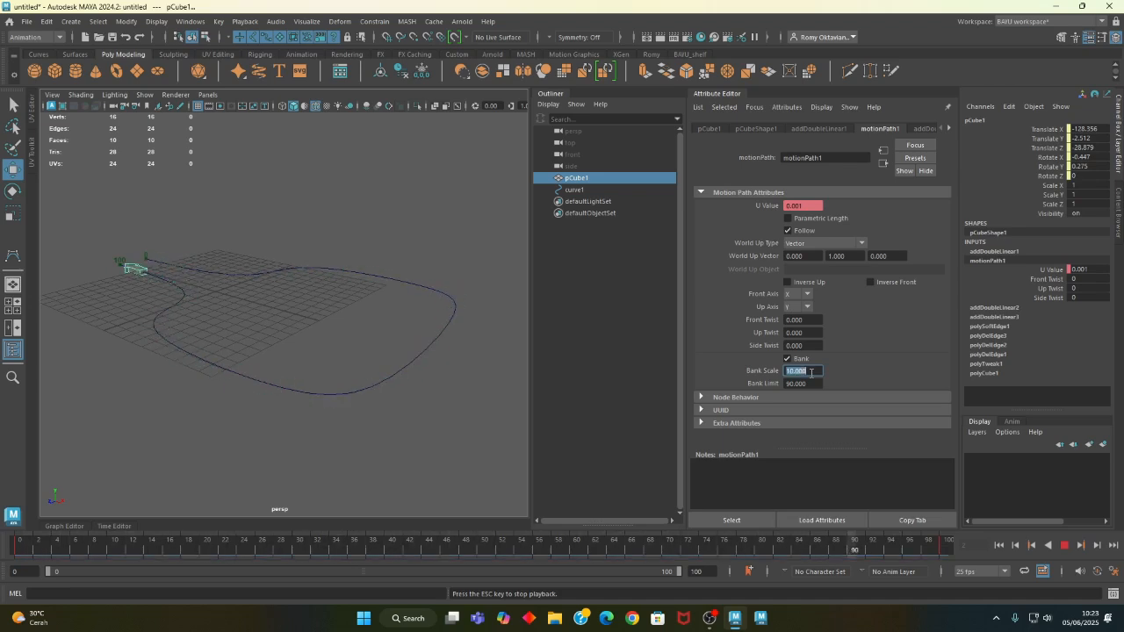
left_click(1067, 545)
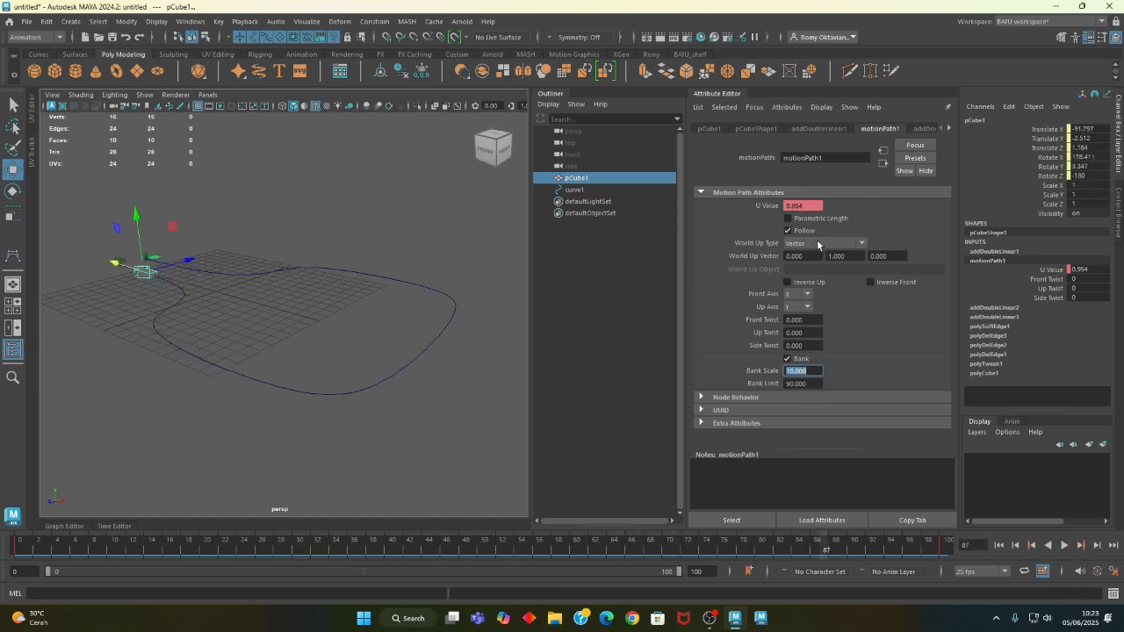
- Enable Parametric Length on the motion path and play the animation
left_click(834, 221)
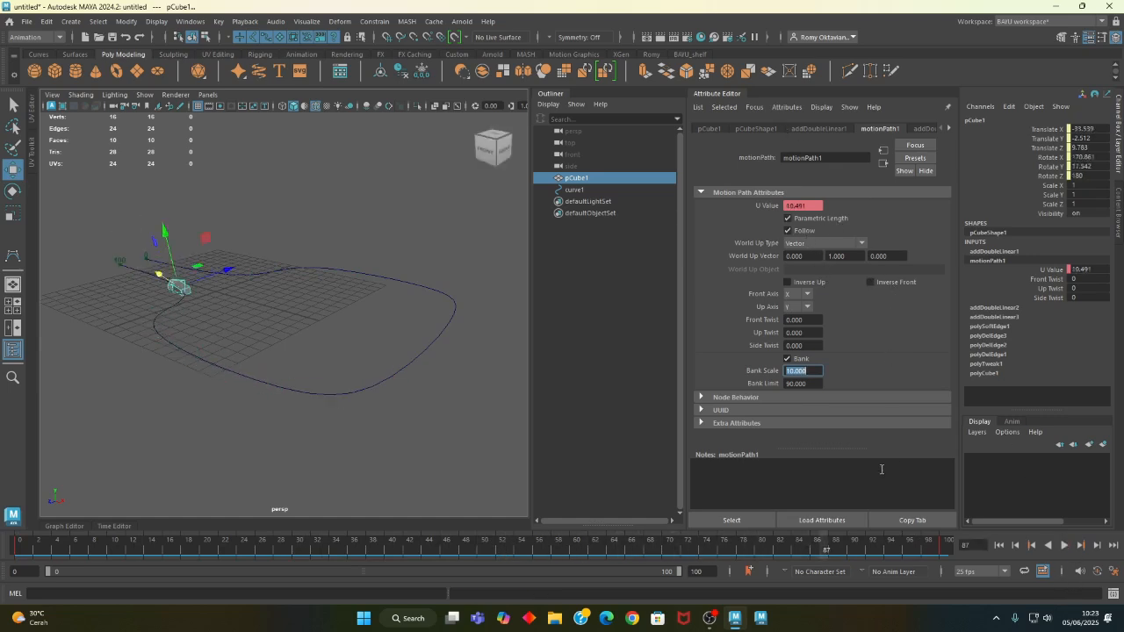
left_click(1065, 545)
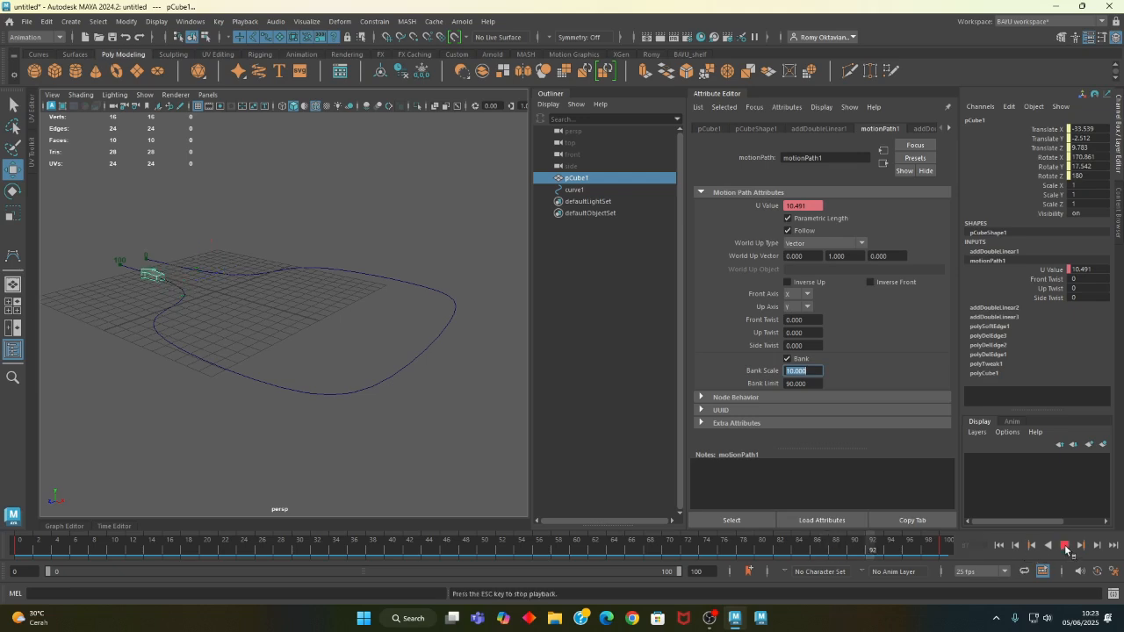